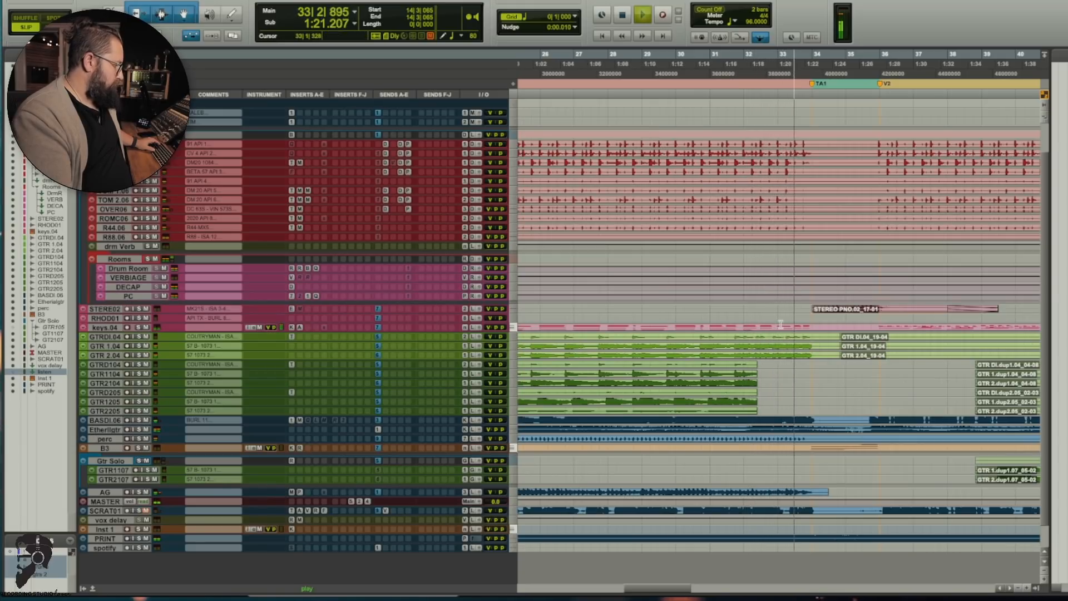
Step: Stop playback and point out the talkback tracks by selecting BAND TB 1 and BAND TB 2 in turn
{"action": "left_click_drag", "start_coordinate": [756, 373], "coordinate": [820, 373]}
{"action": "key", "text": "space"}
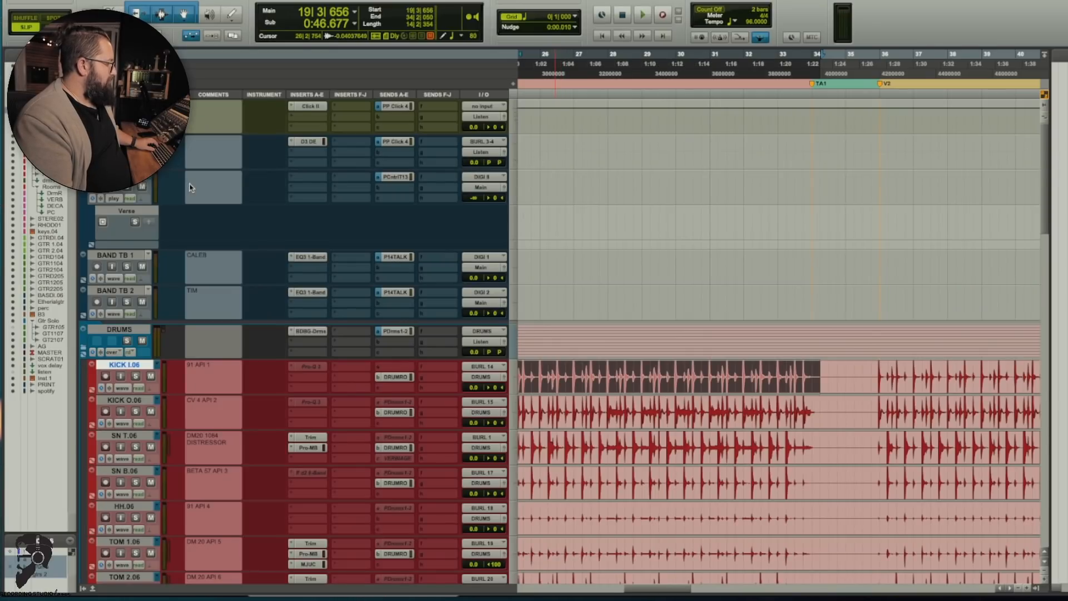
{"action": "scroll", "coordinate": [190, 187], "scroll_direction": "left", "scroll_amount": 10}
{"action": "scroll", "coordinate": [189, 187], "scroll_direction": "right", "scroll_amount": 8}
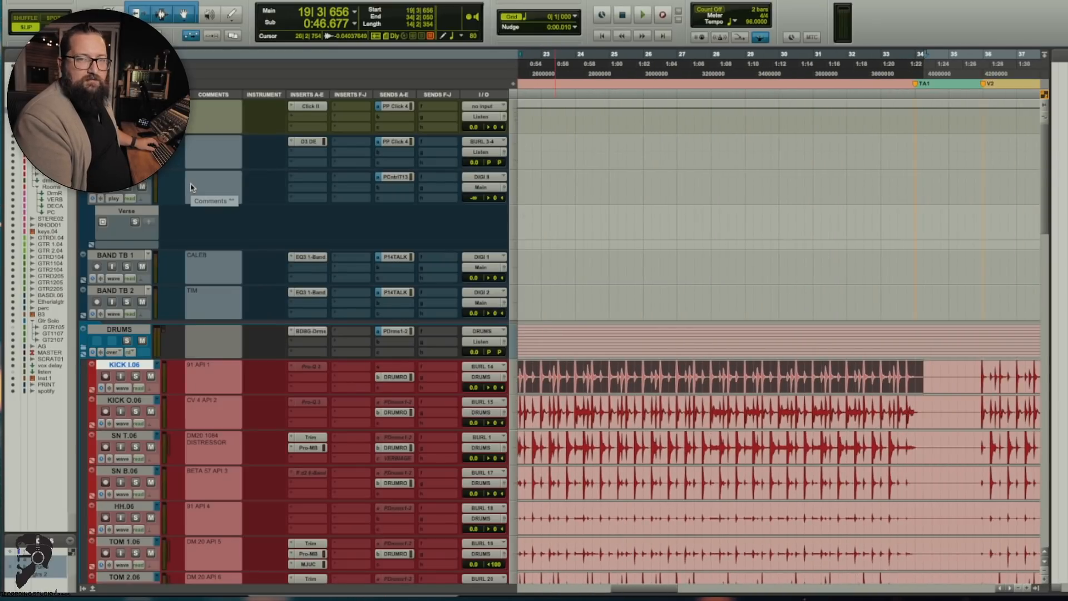
{"action": "left_click", "coordinate": [127, 176]}
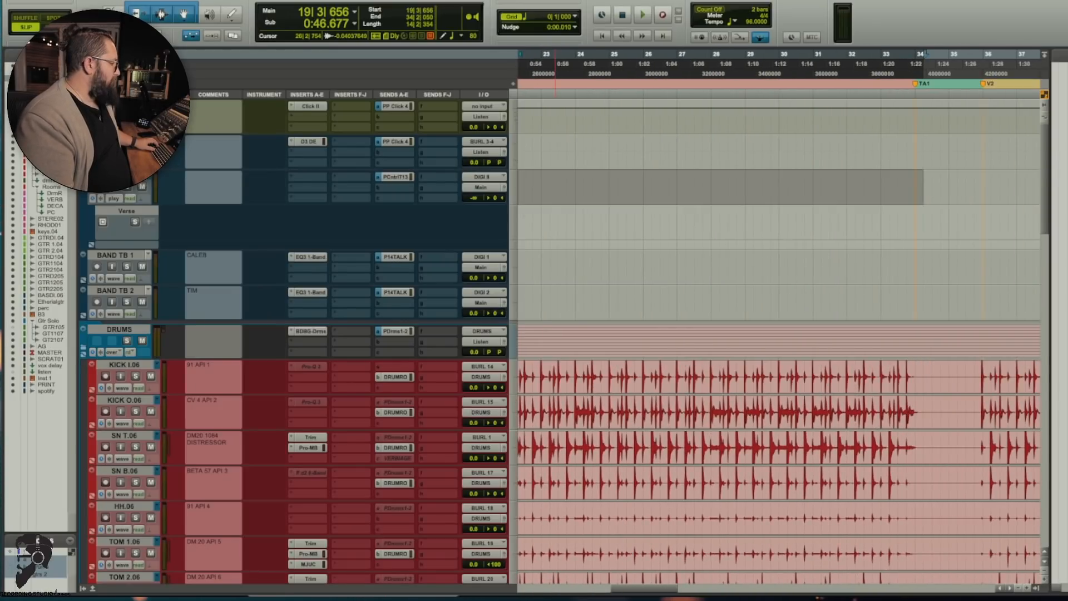
{"action": "left_click", "coordinate": [109, 256]}
{"action": "left_click", "coordinate": [110, 292]}
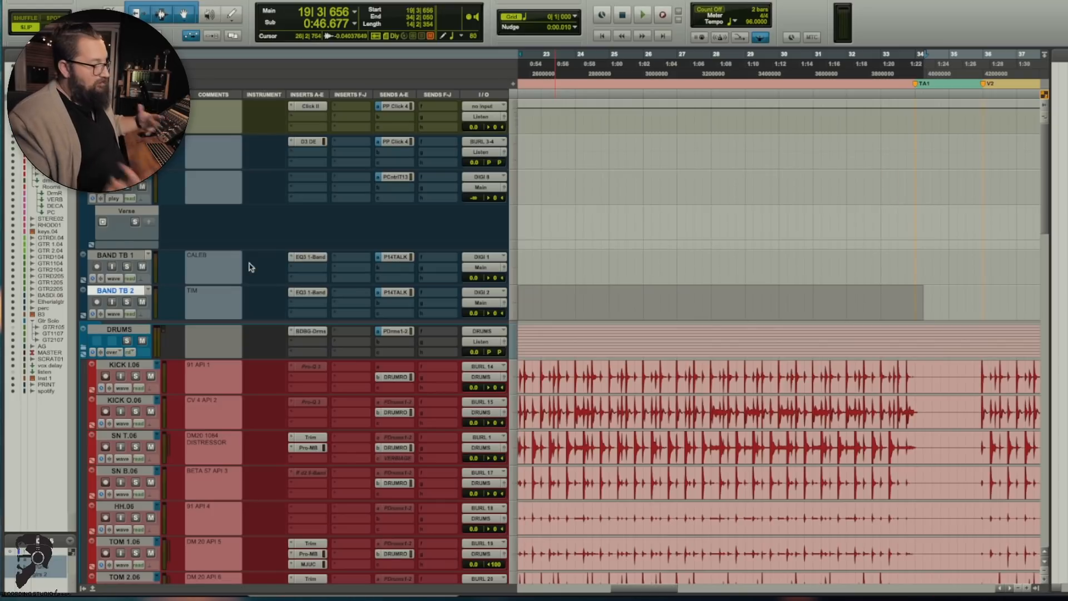
{"action": "scroll", "coordinate": [260, 267], "scroll_direction": "down", "scroll_amount": 10}
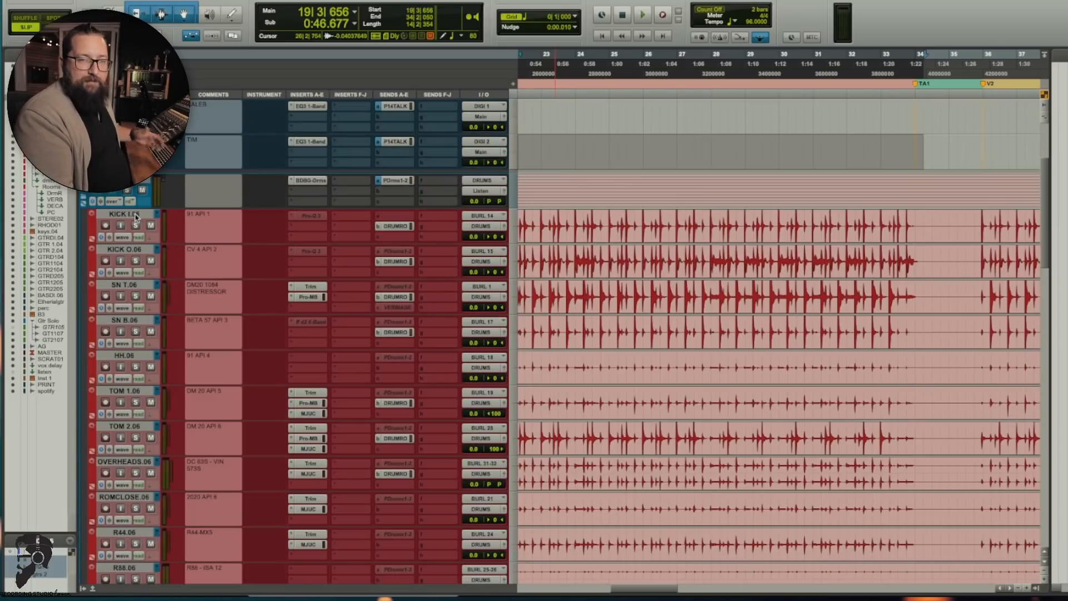
Step: Activate the inactive Pro-Q 3 insert on the KICK I.06 track and view its EQ curve
{"action": "left_click", "coordinate": [135, 216]}
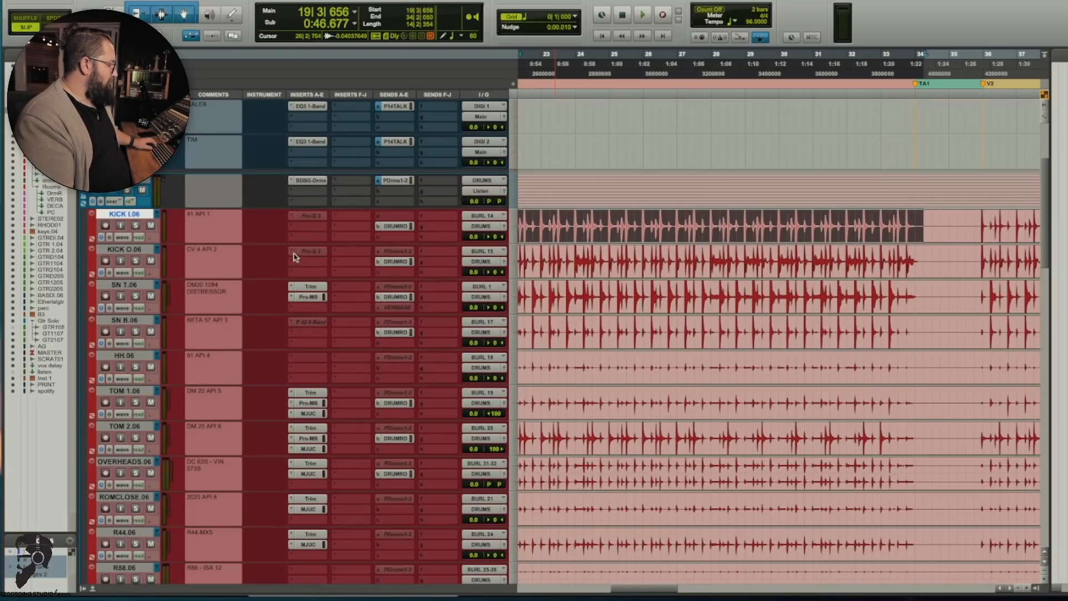
{"action": "left_click", "coordinate": [311, 220], "text": "ctrl+super"}
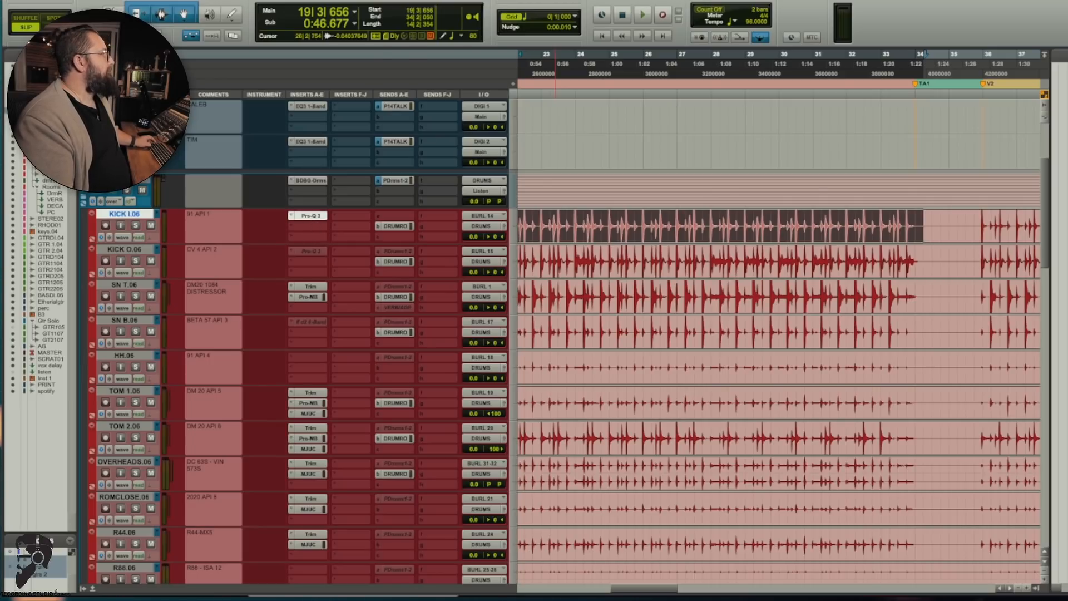
{"action": "left_click", "coordinate": [311, 216]}
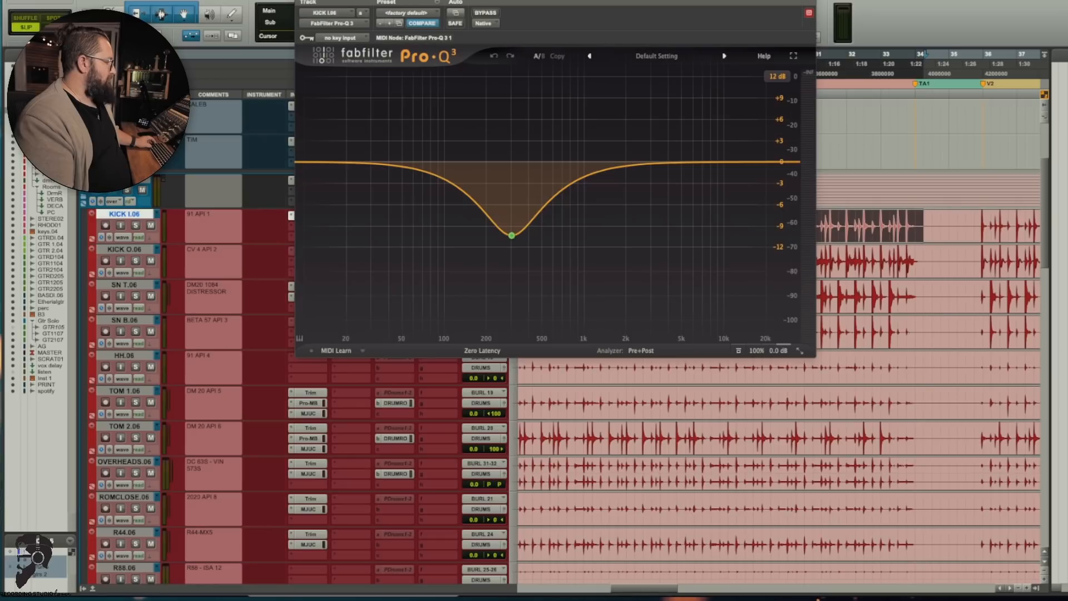
{"action": "left_click", "coordinate": [300, 1]}
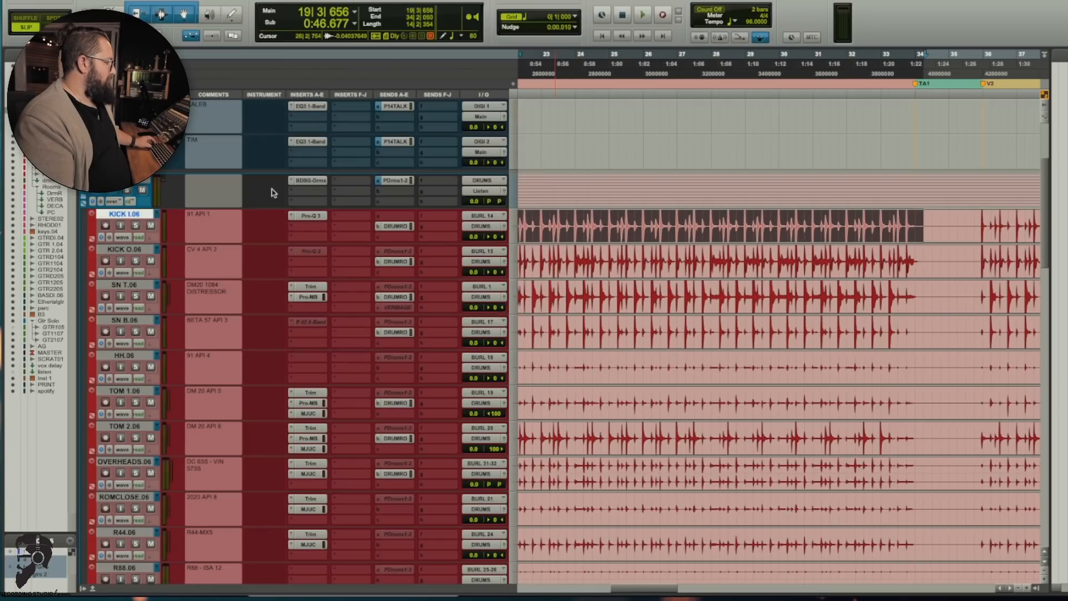
Step: Solo the drum tracks and play the selection while comparing the KICK I.06 Pro-Q 3 bypassed and engaged
{"action": "left_click", "coordinate": [135, 226]}
{"action": "key", "text": "space"}
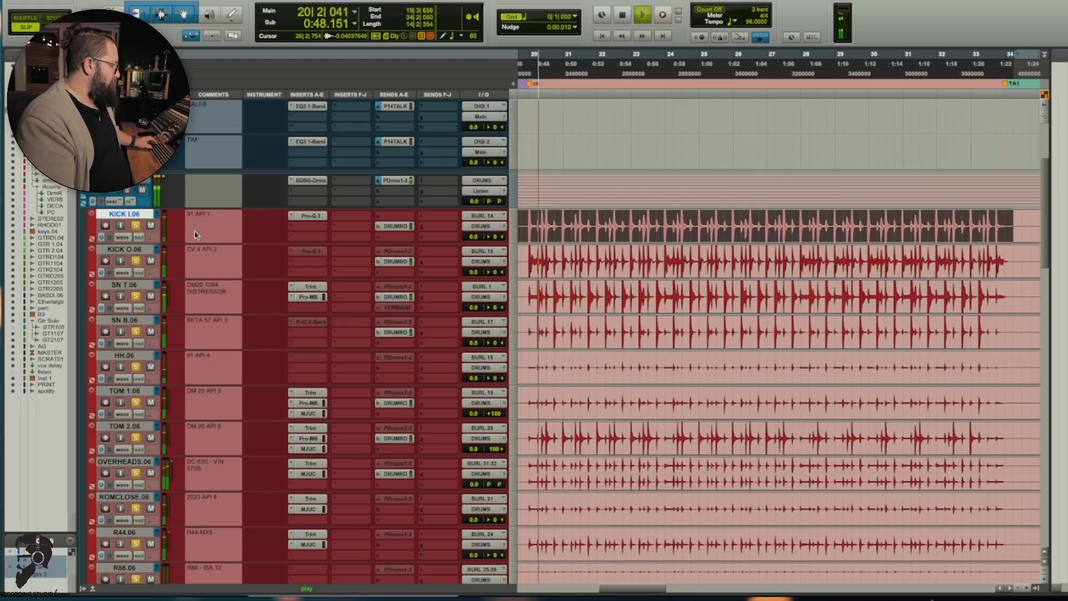
{"action": "left_click", "coordinate": [309, 217]}
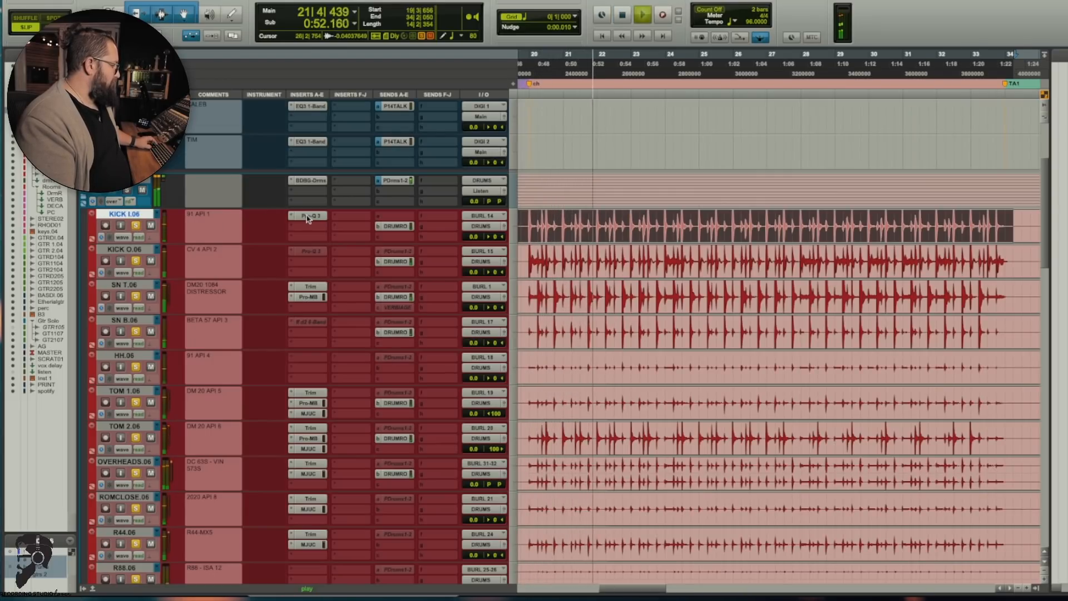
{"action": "left_click", "coordinate": [308, 216]}
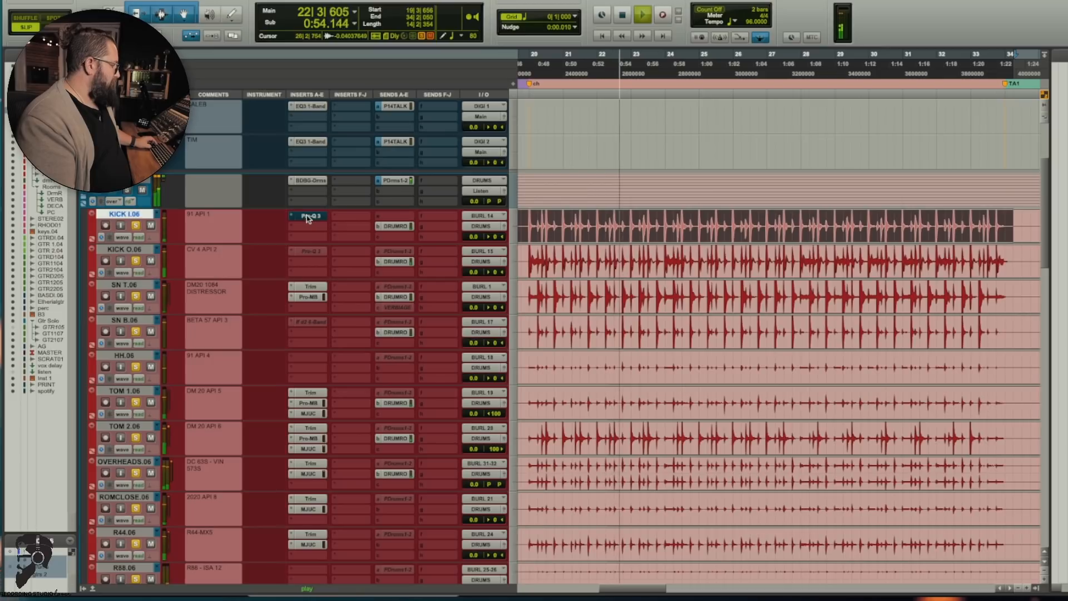
Step: Inspect the Pro-MB settings on the SN T.06 track and close the plug-in
{"action": "left_click", "coordinate": [307, 296]}
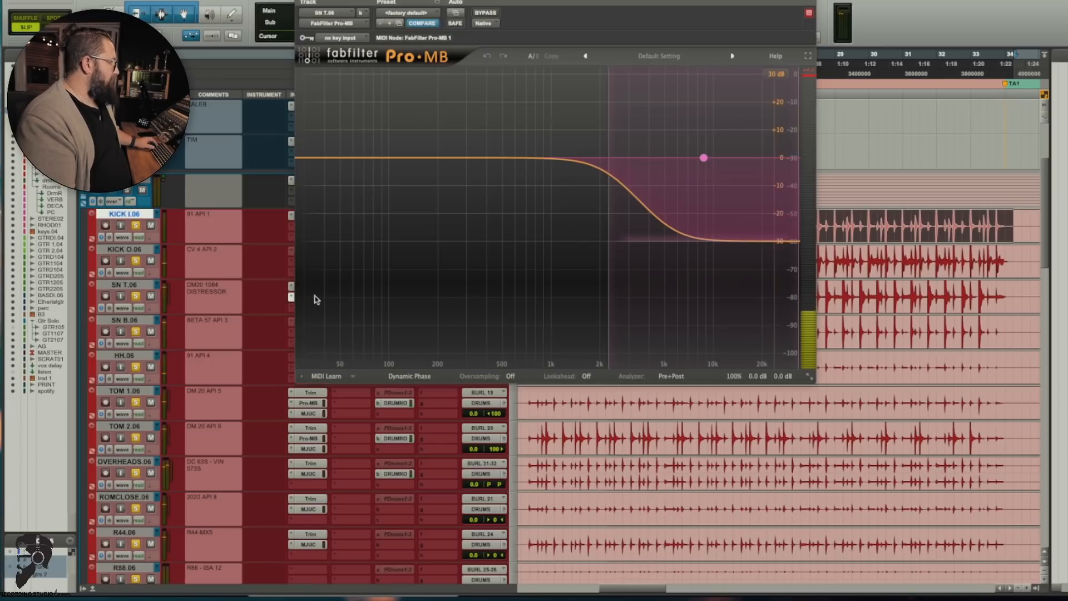
{"action": "left_click", "coordinate": [301, 1]}
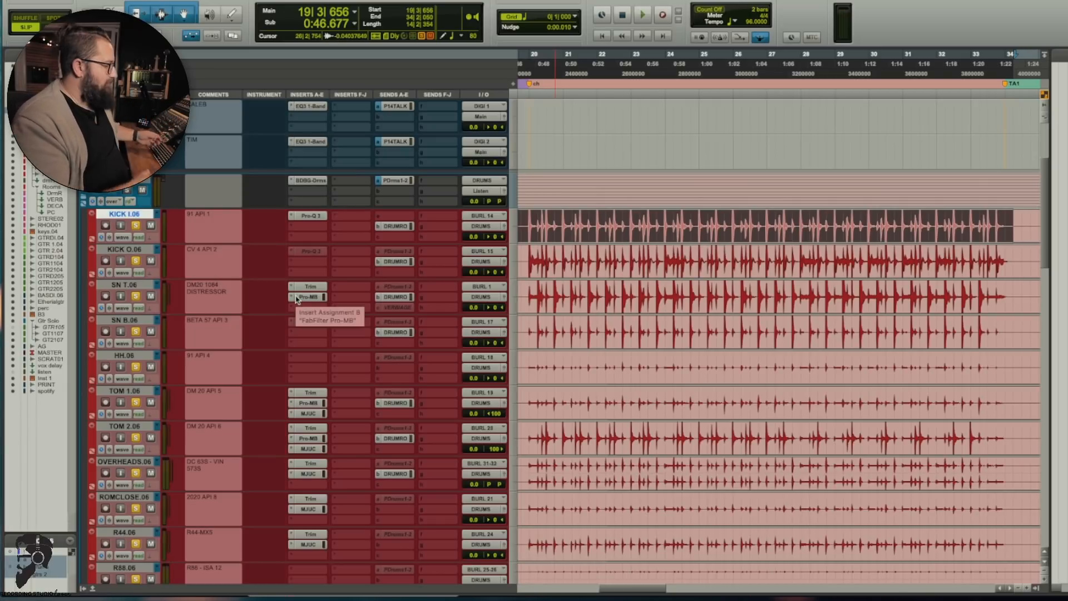
{"action": "scroll", "coordinate": [296, 299], "scroll_direction": "down", "scroll_amount": 8}
{"action": "scroll", "coordinate": [296, 299], "scroll_direction": "up", "scroll_amount": 4}
Step: View the MJUC compressors on TOM 1.06 and TOM 2.06, and solo TOM 2.06 during playback
{"action": "left_click", "coordinate": [308, 268]}
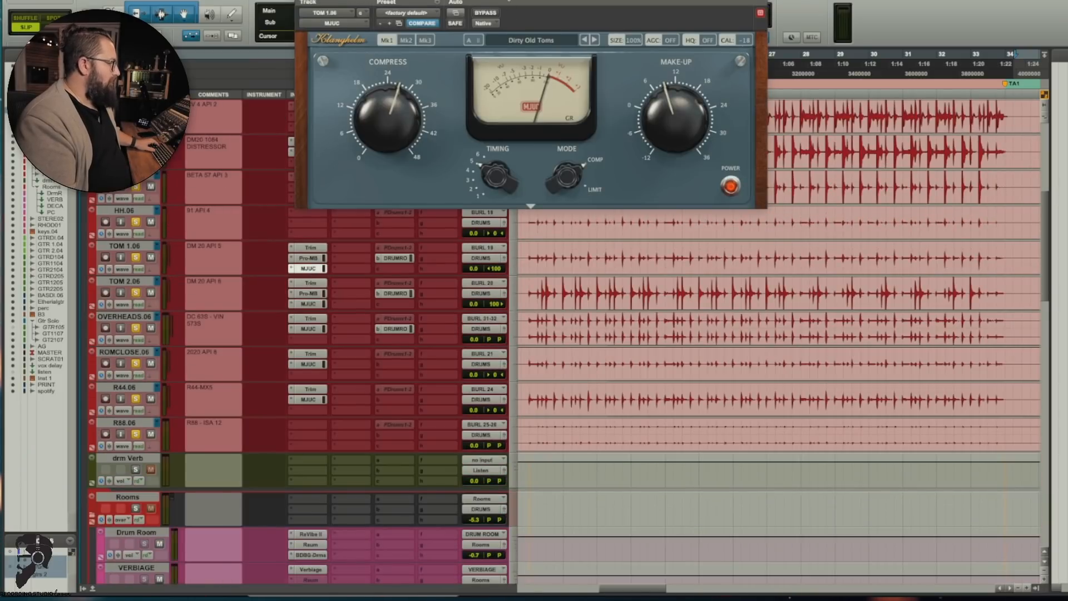
{"action": "left_click_drag", "start_coordinate": [478, 1], "coordinate": [487, 82]}
{"action": "key", "text": "space"}
{"action": "left_click", "coordinate": [307, 304]}
{"action": "left_click", "coordinate": [136, 293]}
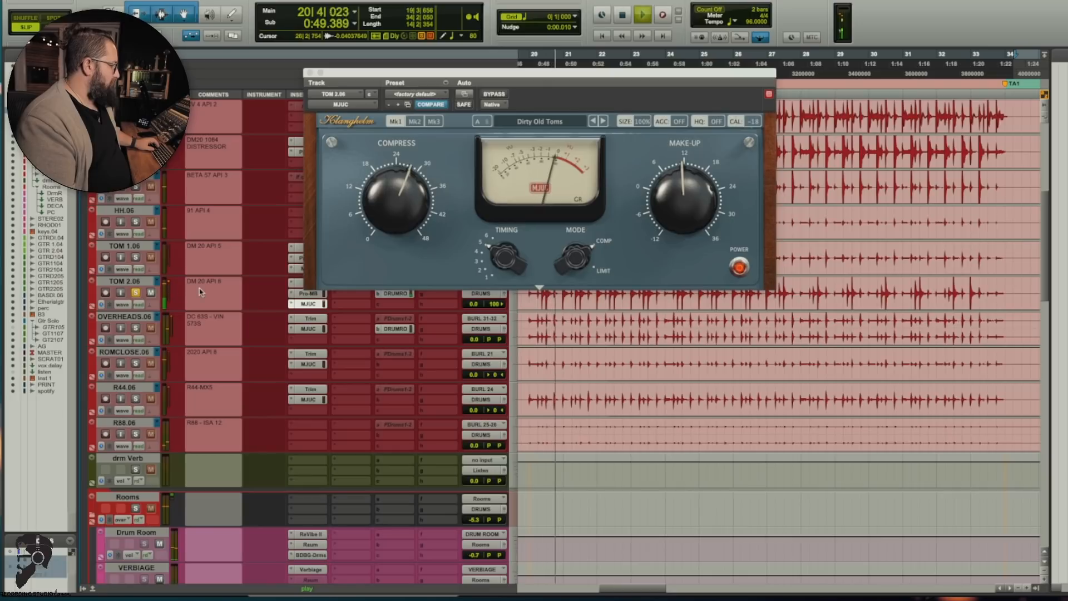
Step: Compare TOM 2.06 with its MJUC bypassed and engaged, stop playback and close the plug-in
{"action": "left_click", "coordinate": [493, 96]}
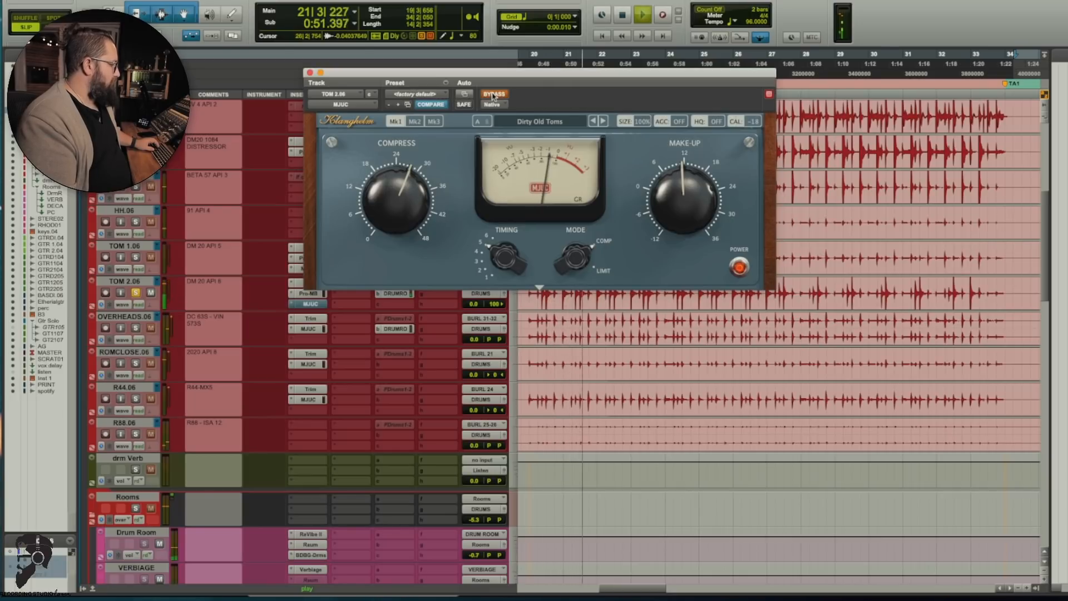
{"action": "left_click", "coordinate": [493, 96]}
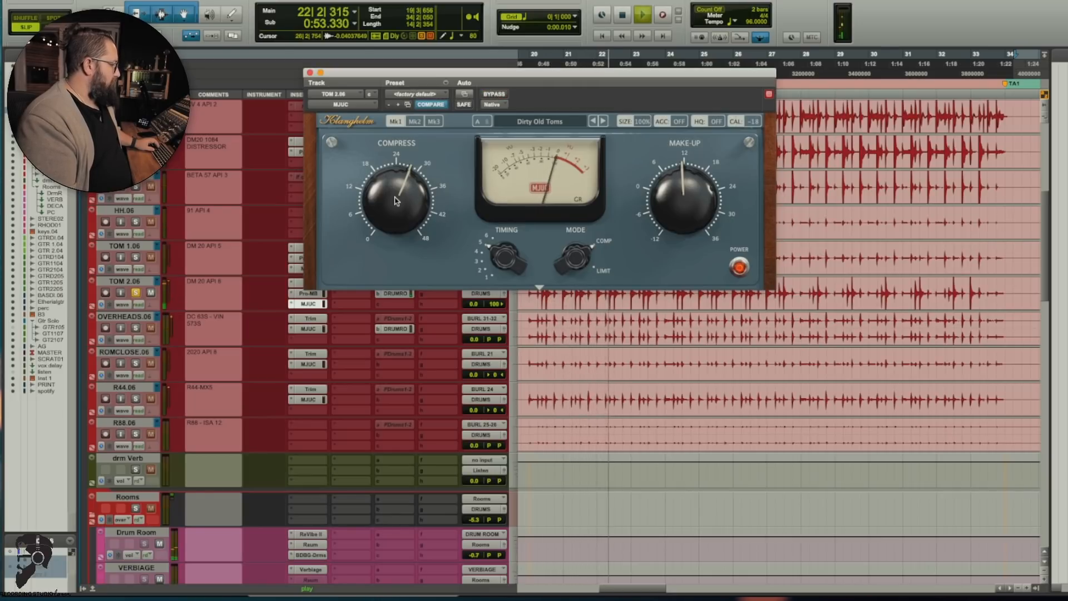
{"action": "key", "text": "space"}
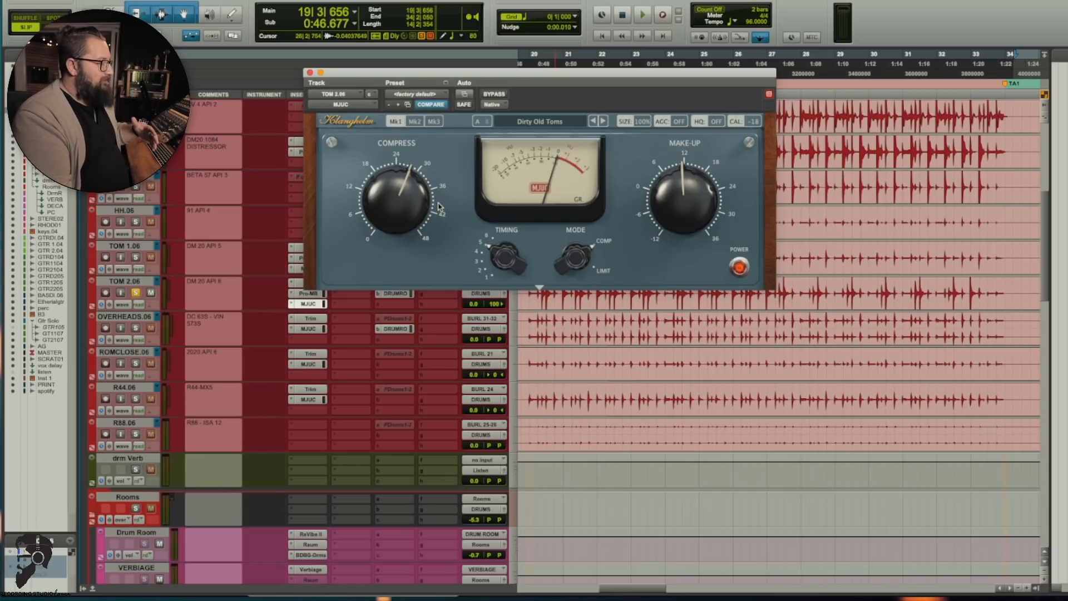
{"action": "left_click", "coordinate": [310, 72]}
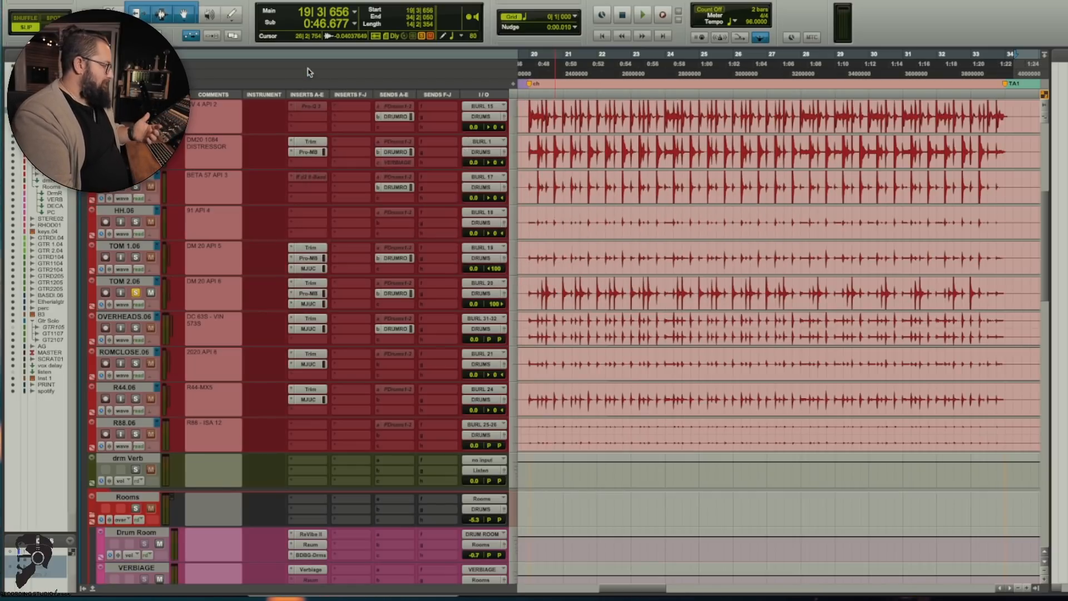
Step: Open the MJUC on the ROMCLOSE.06 track and audition the close room mic in solo
{"action": "scroll", "coordinate": [223, 389], "scroll_direction": "up", "scroll_amount": 3}
{"action": "left_click", "coordinate": [307, 438]}
{"action": "key", "text": "space"}
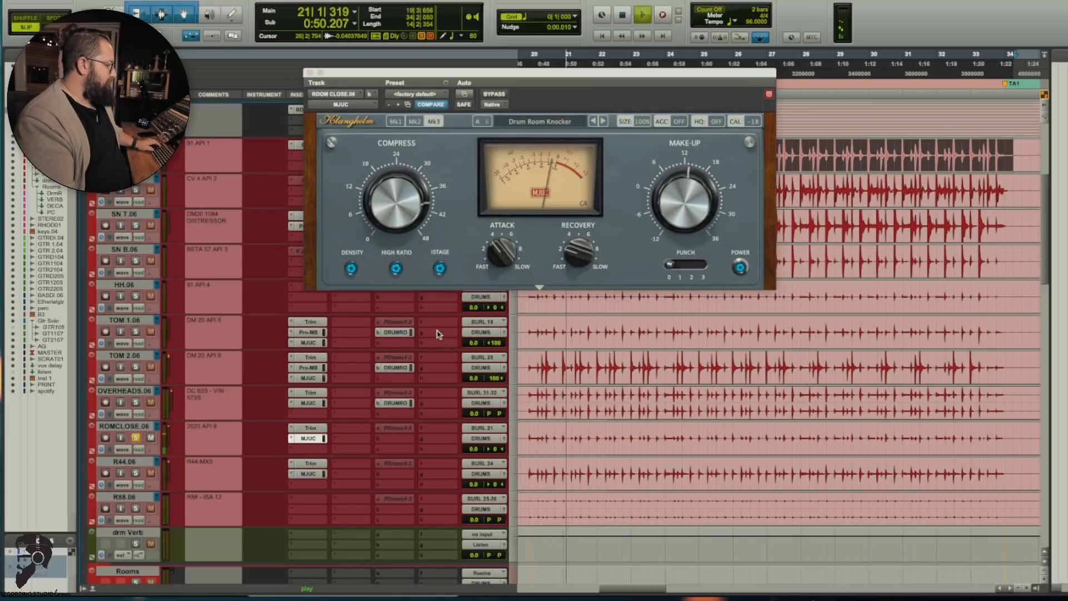
{"action": "key", "text": "space"}
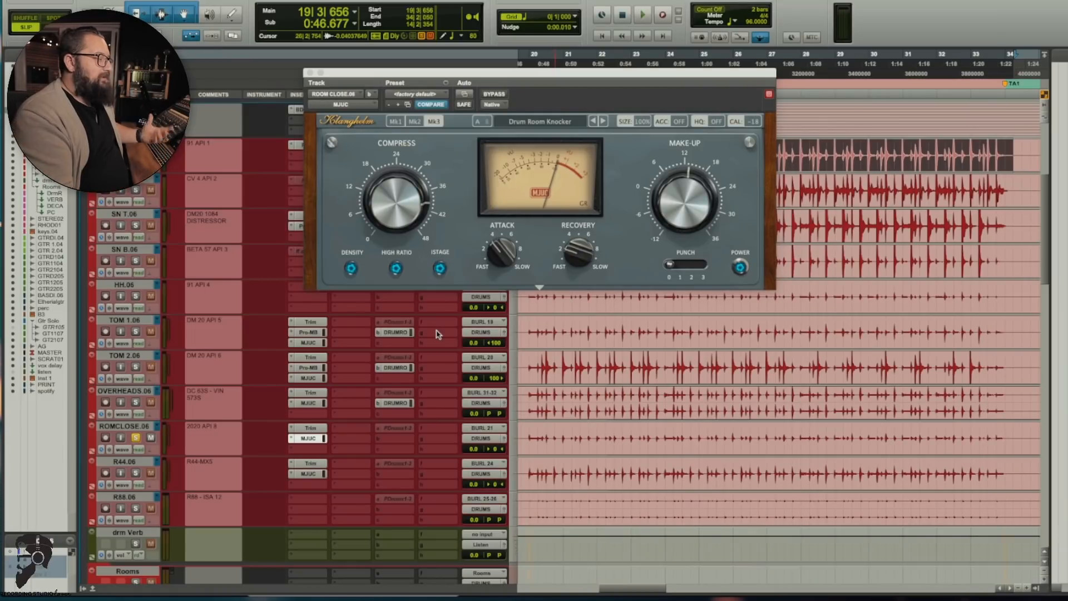
{"action": "key", "text": "space"}
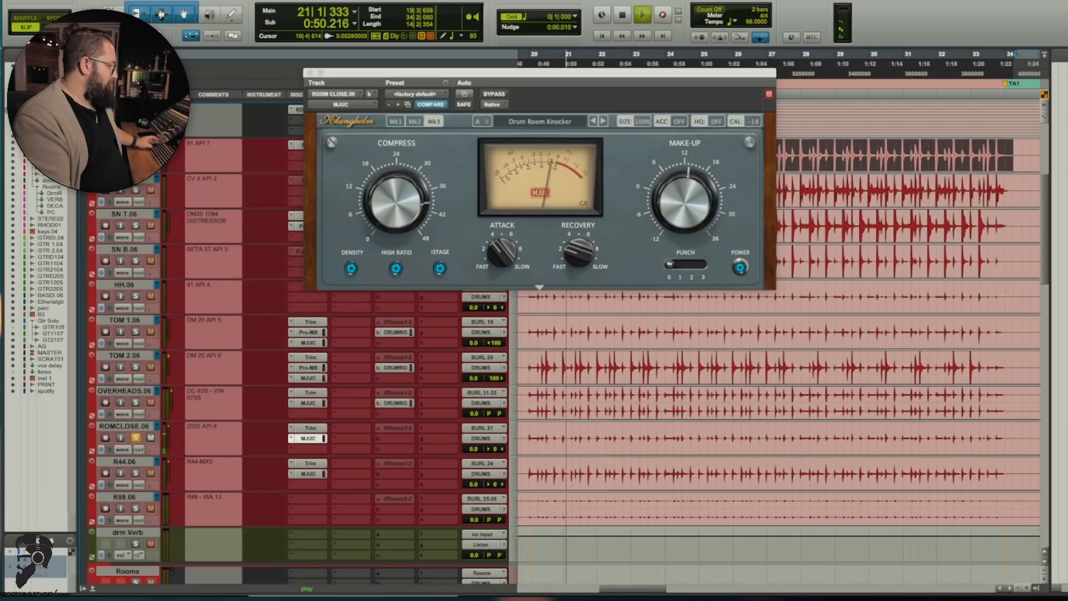
{"action": "key", "text": "space"}
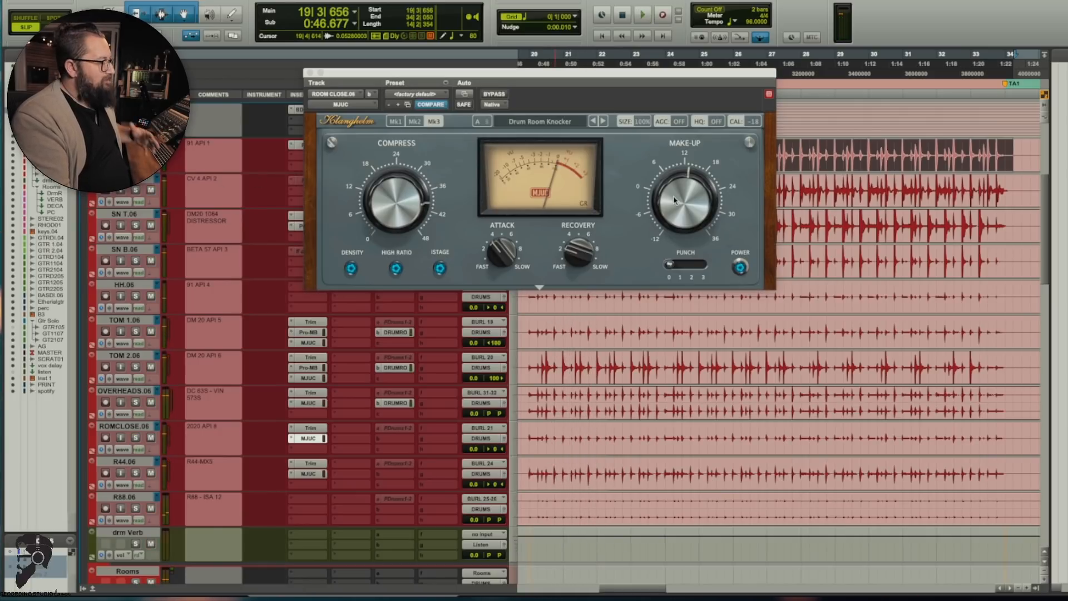
Step: Play all the drums while raising the ROMCLOSE.06 MJUC make-up gain to 36 and returning it to about 12
{"action": "key", "text": "space"}
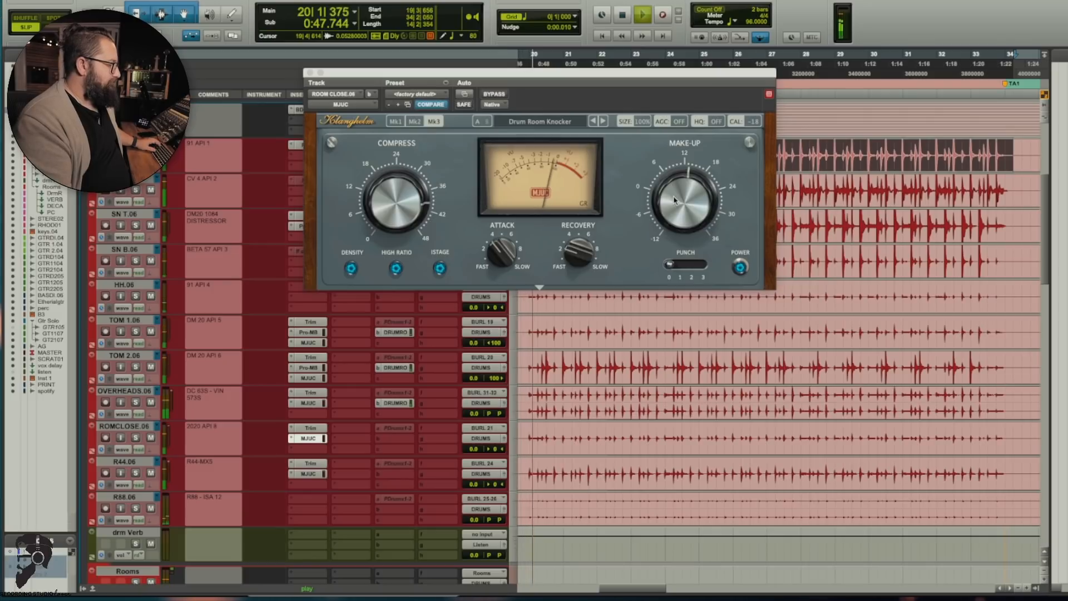
{"action": "left_click_drag", "start_coordinate": [675, 173], "coordinate": [685, 84]}
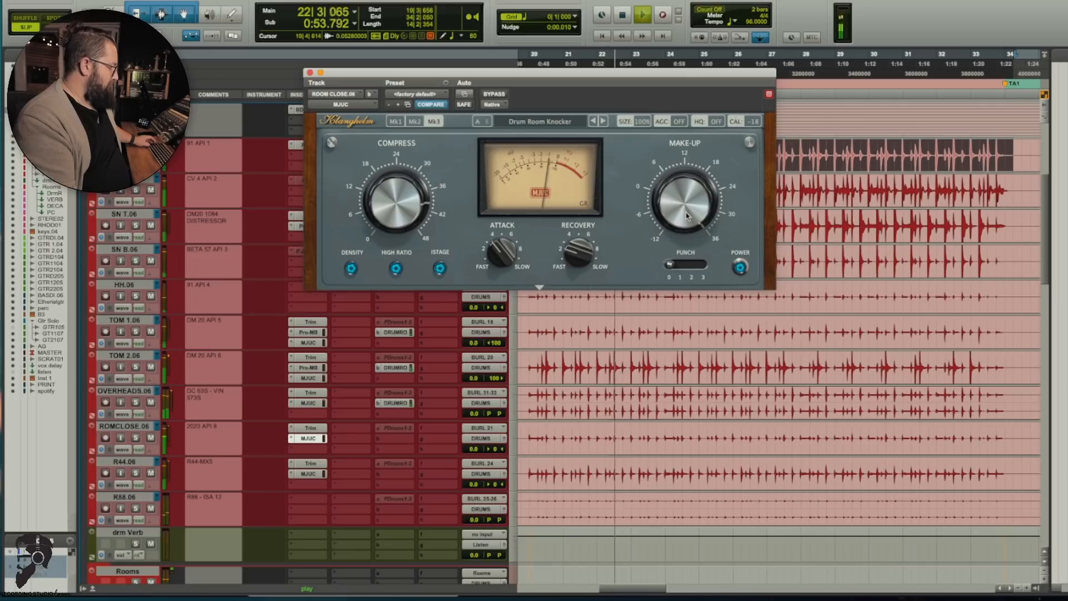
{"action": "left_click_drag", "start_coordinate": [686, 213], "coordinate": [685, 315]}
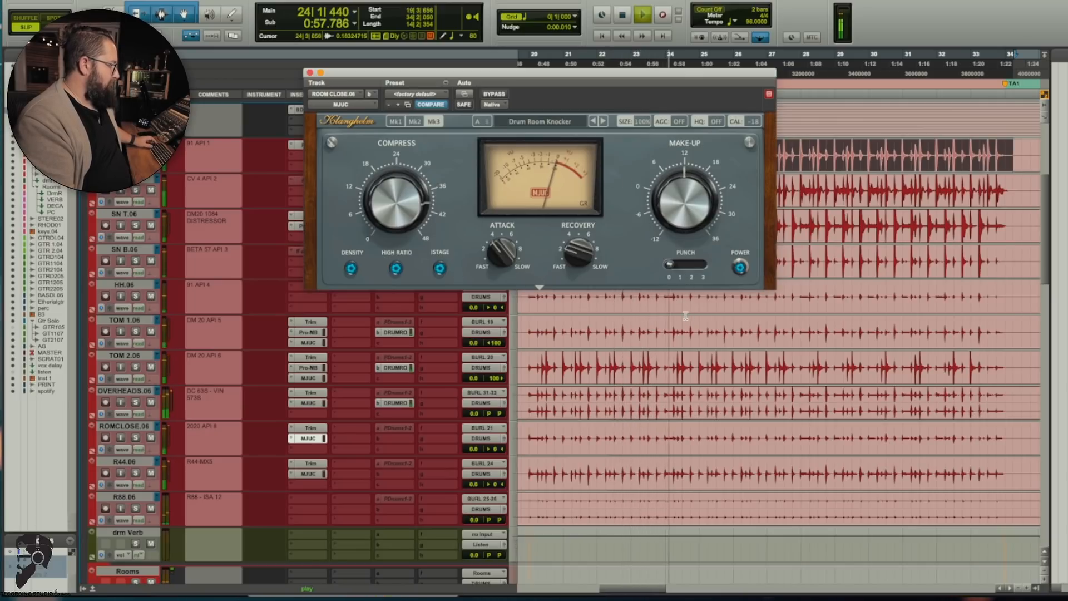
{"action": "key", "text": "space"}
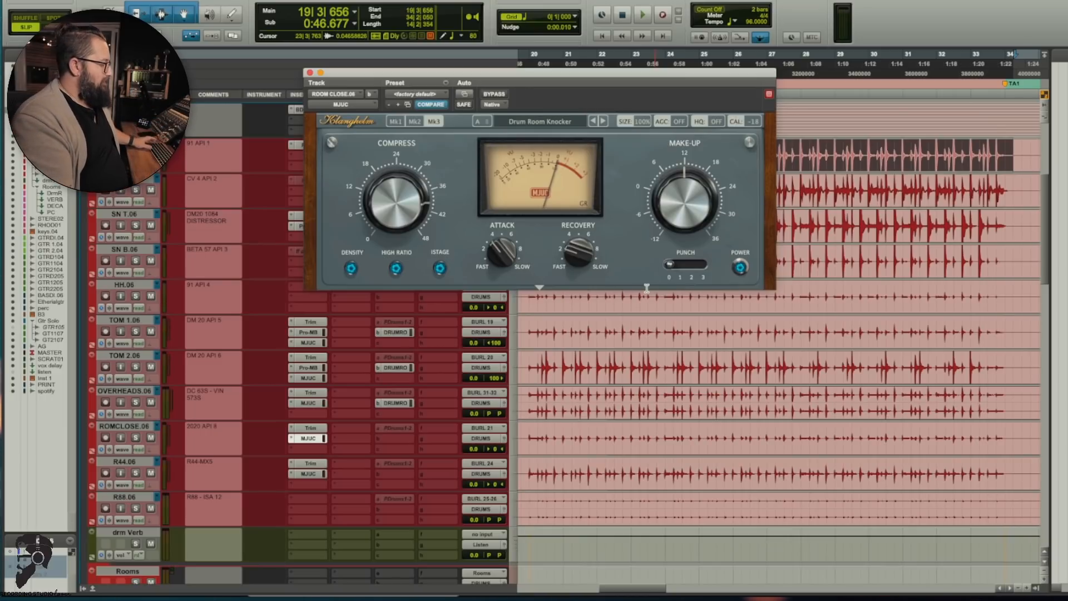
Step: Solo the R44.06 track, open its MJUC and audition the compressed ribbon mic
{"action": "left_click", "coordinate": [136, 472]}
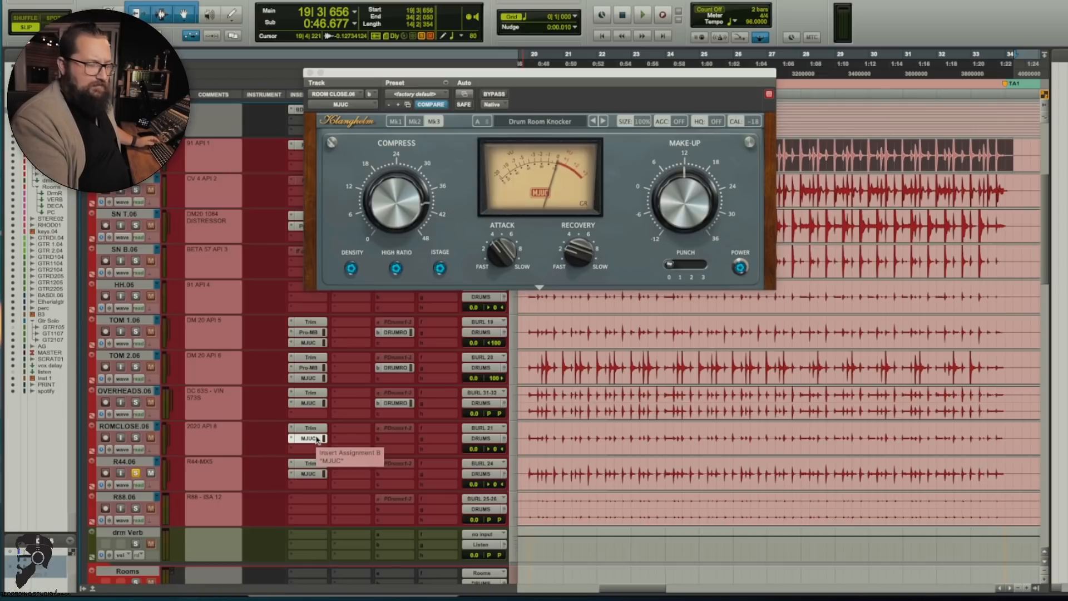
{"action": "left_click", "coordinate": [292, 474]}
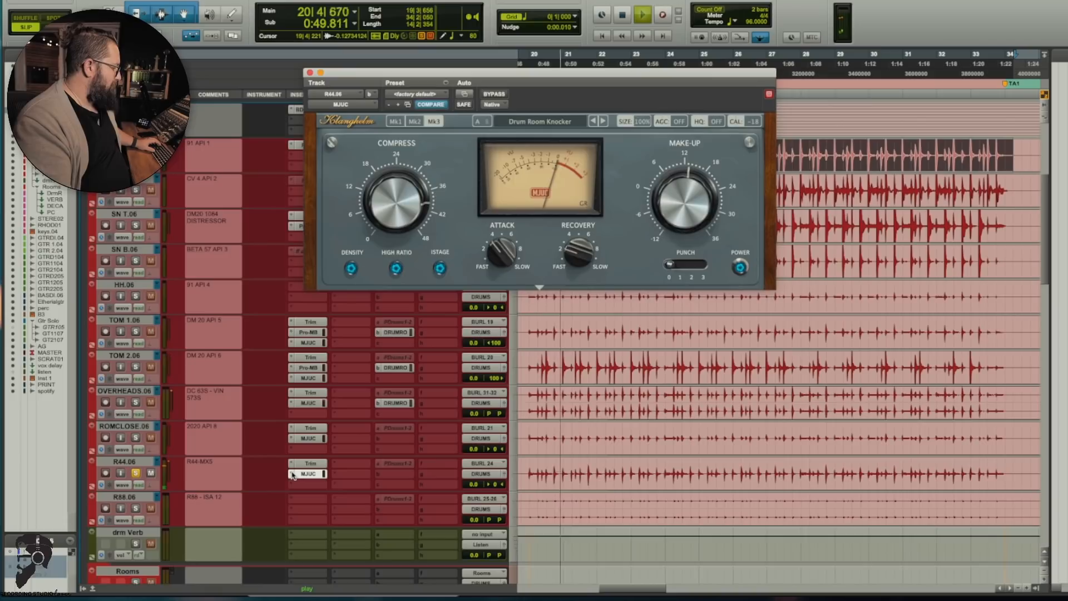
{"action": "key", "text": "space"}
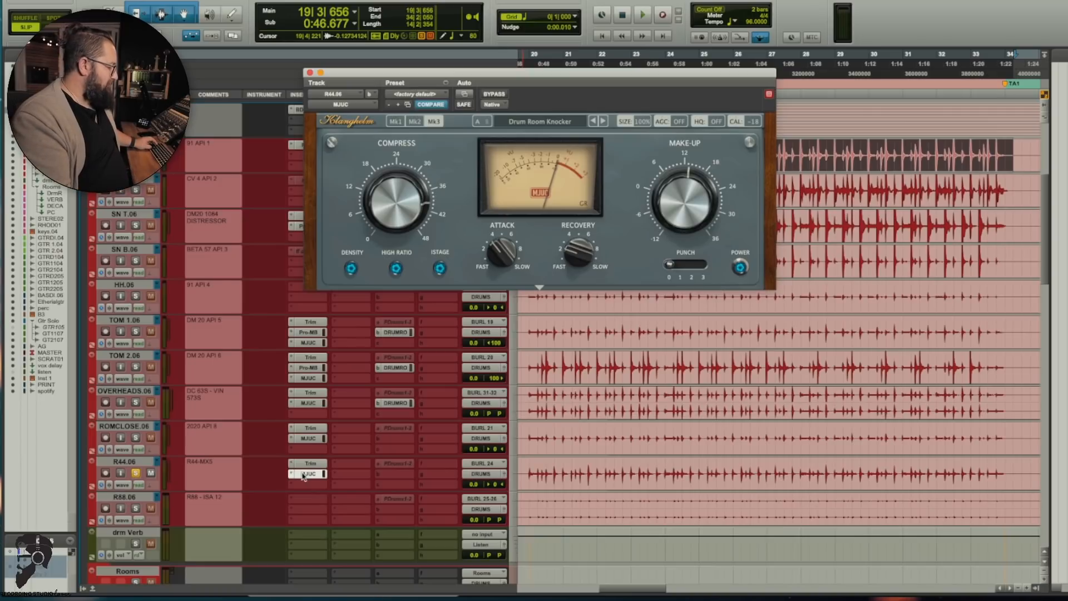
Step: Deactivate the MJUC on R44.06, audition the track without it and open its Trim plug-in
{"action": "left_click", "coordinate": [301, 475], "text": "ctrl+super"}
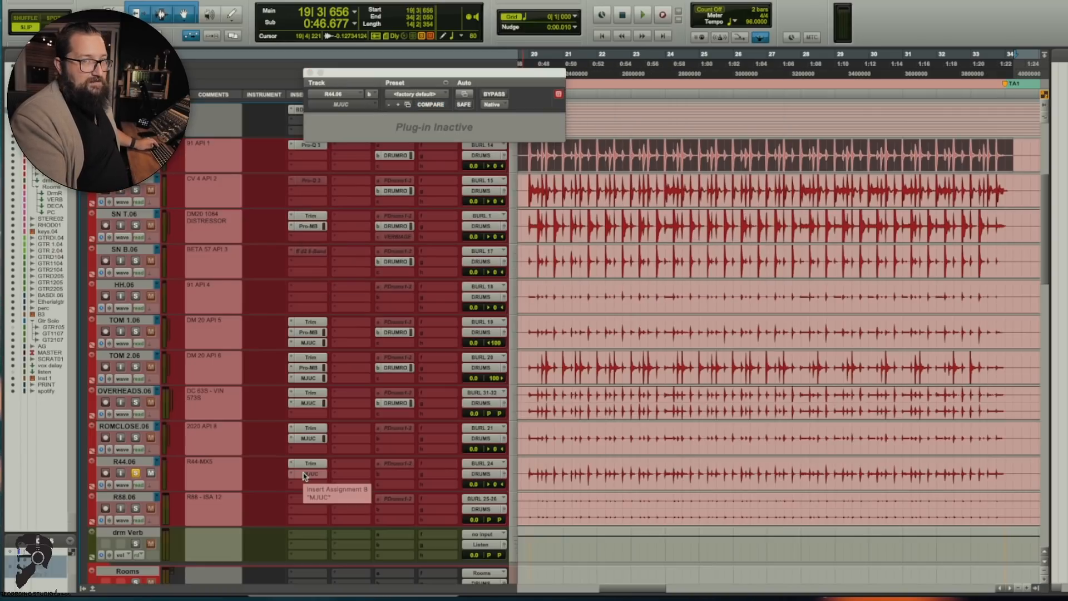
{"action": "key", "text": "space"}
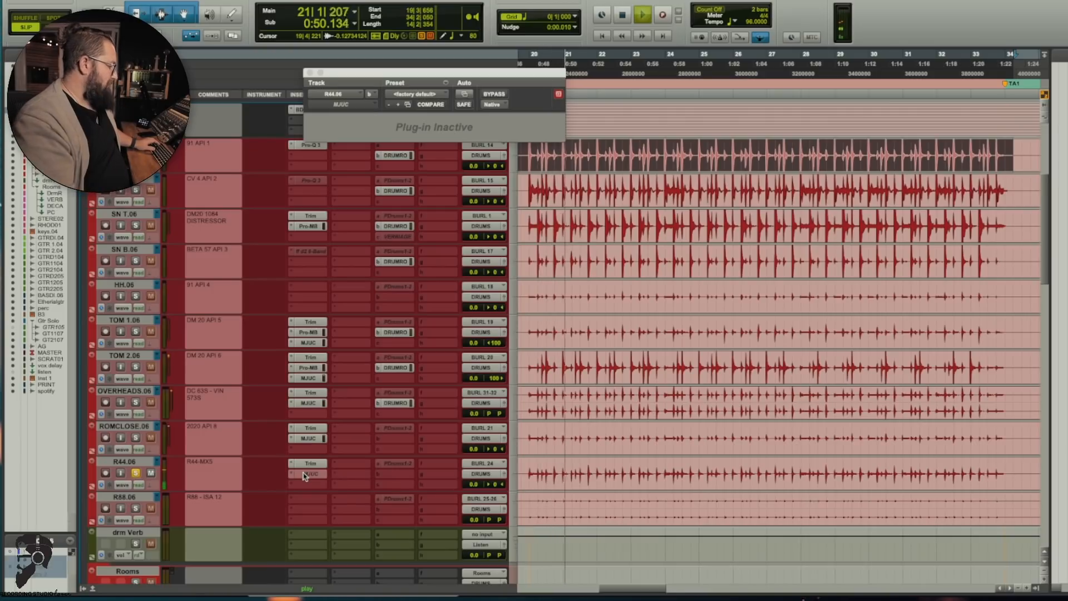
{"action": "key", "text": "space"}
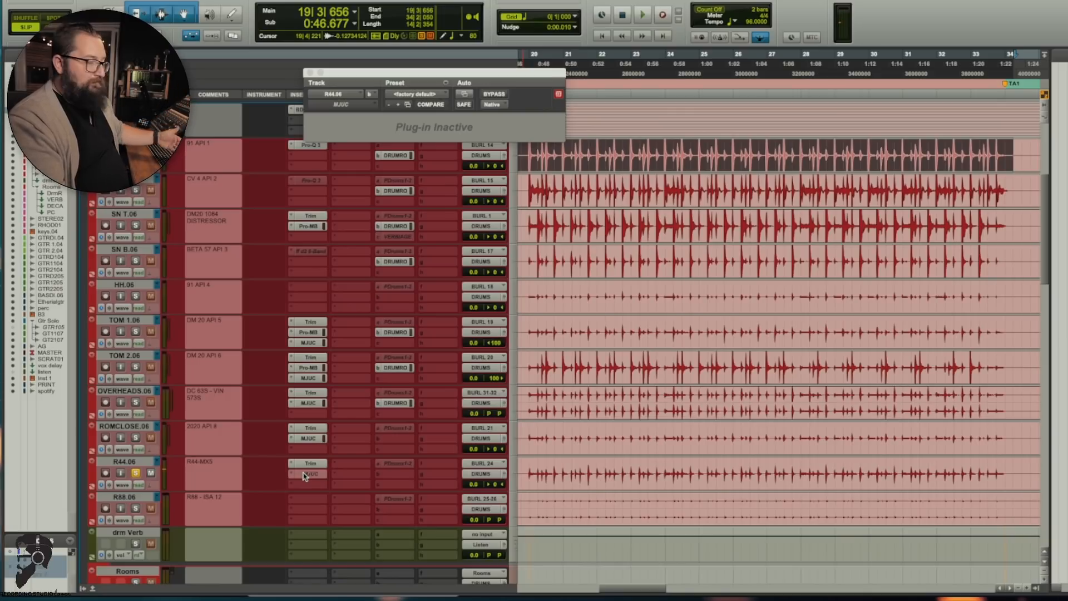
{"action": "left_click", "coordinate": [304, 465]}
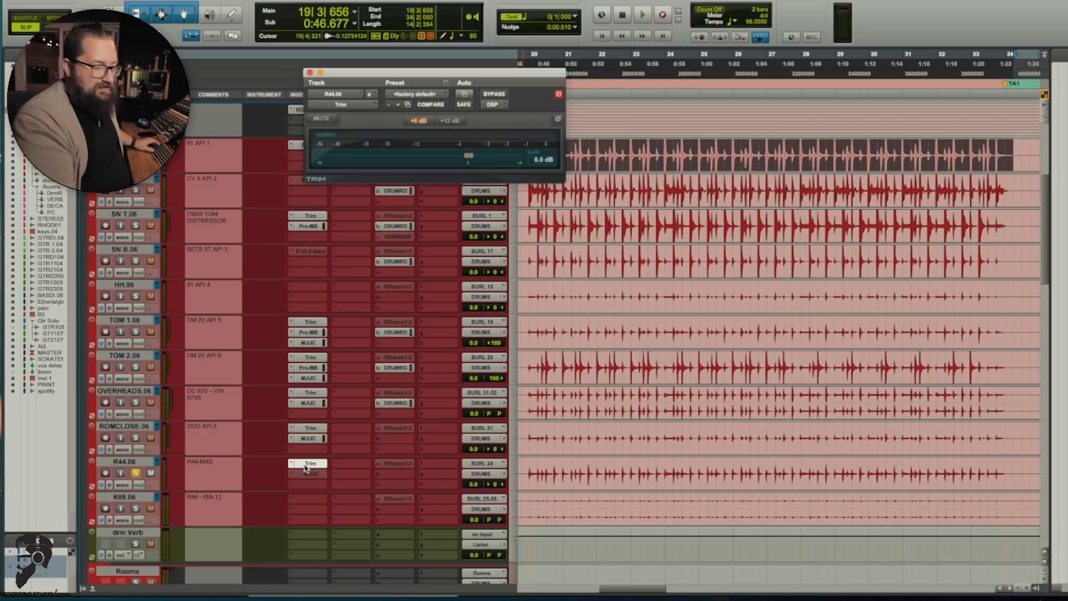
Step: Reactivate the MJUC on R44.06 and audition the compressed ribbon mic in solo
{"action": "left_click", "coordinate": [309, 474], "text": "ctrl+super"}
{"action": "key", "text": "space"}
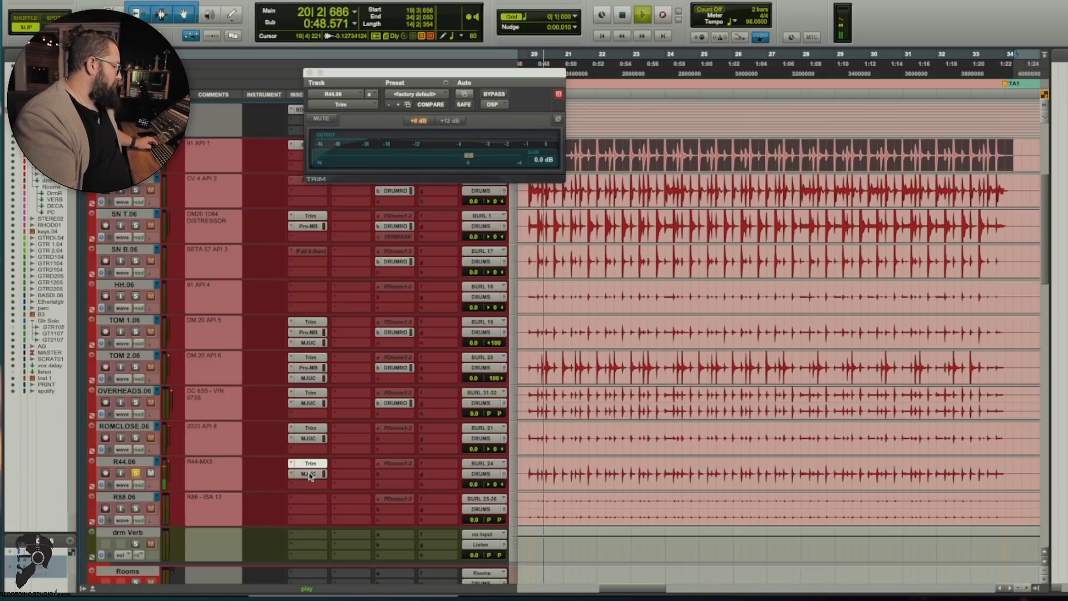
{"action": "key", "text": "space"}
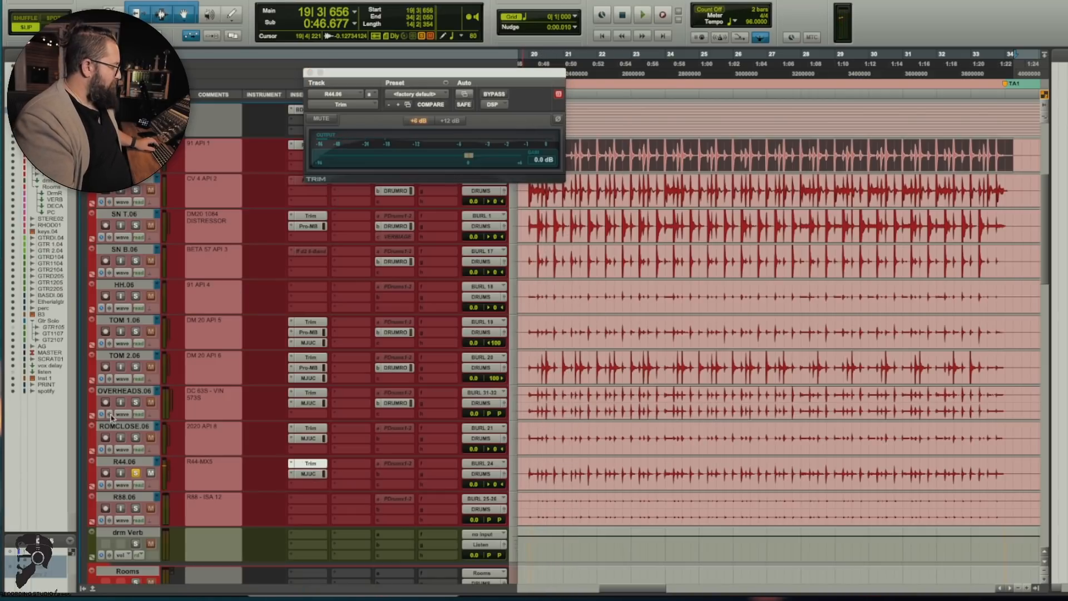
Step: Select the drm Verb and then the Rooms track, and enlarge the Drum Room track so all its inserts show
{"action": "scroll", "coordinate": [139, 474], "scroll_direction": "down", "scroll_amount": 5}
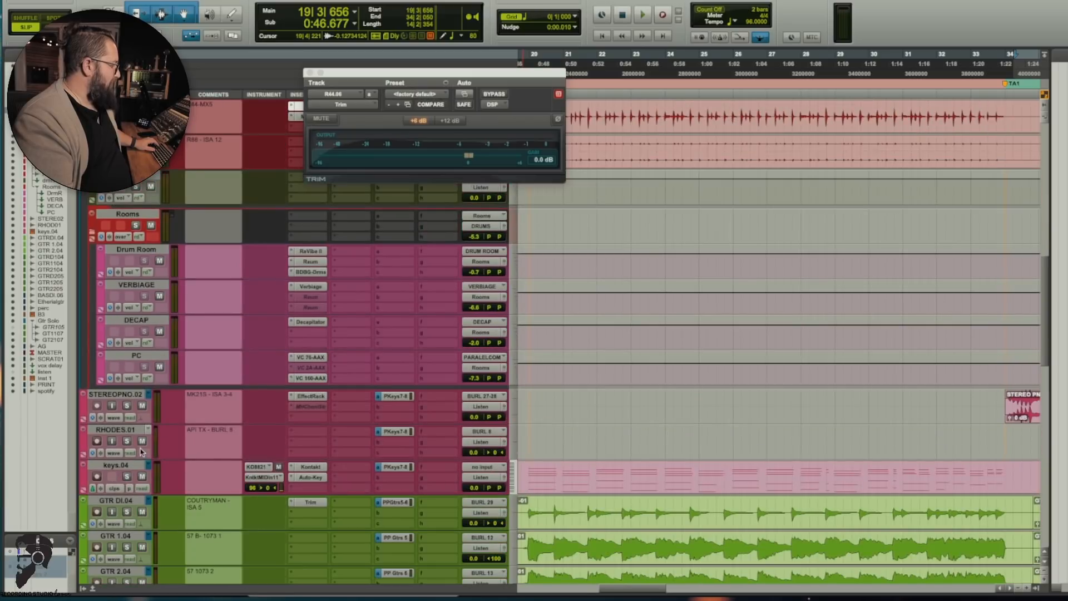
{"action": "scroll", "coordinate": [140, 453], "scroll_direction": "up", "scroll_amount": 2}
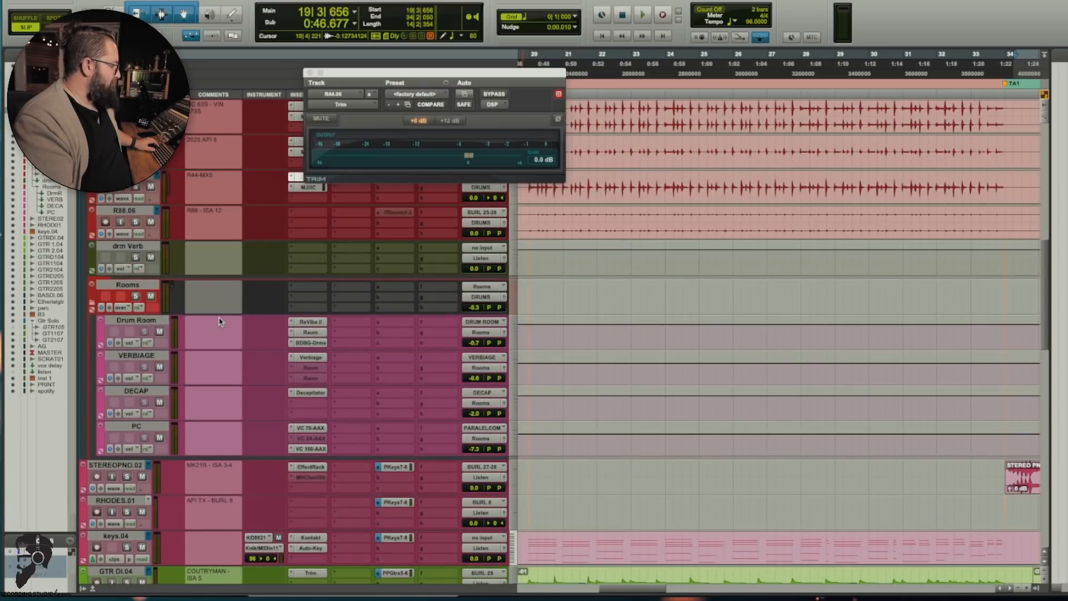
{"action": "left_click", "coordinate": [144, 247]}
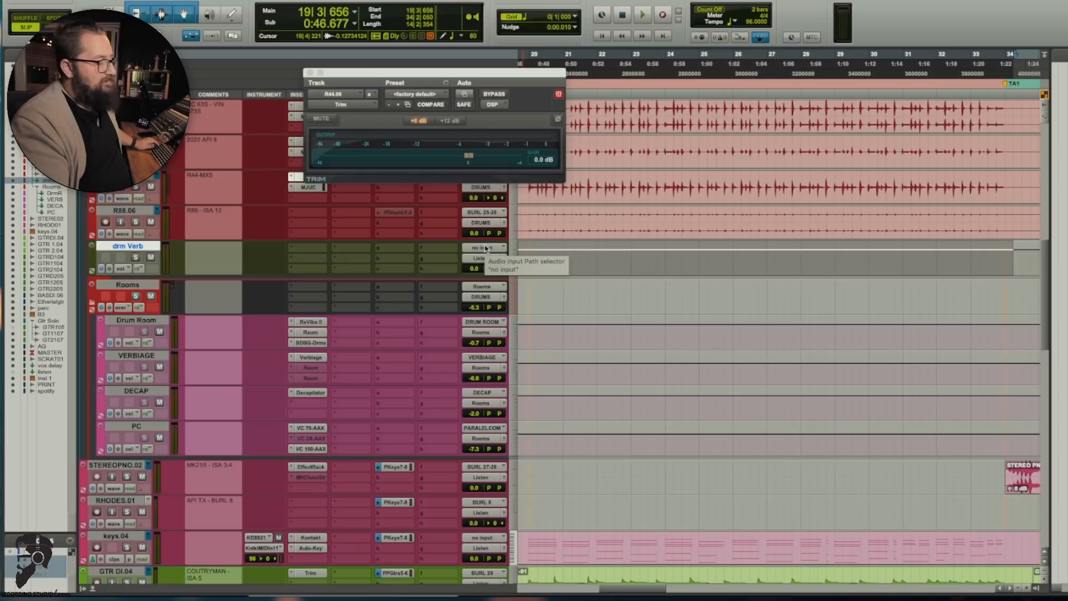
{"action": "left_click", "coordinate": [139, 286]}
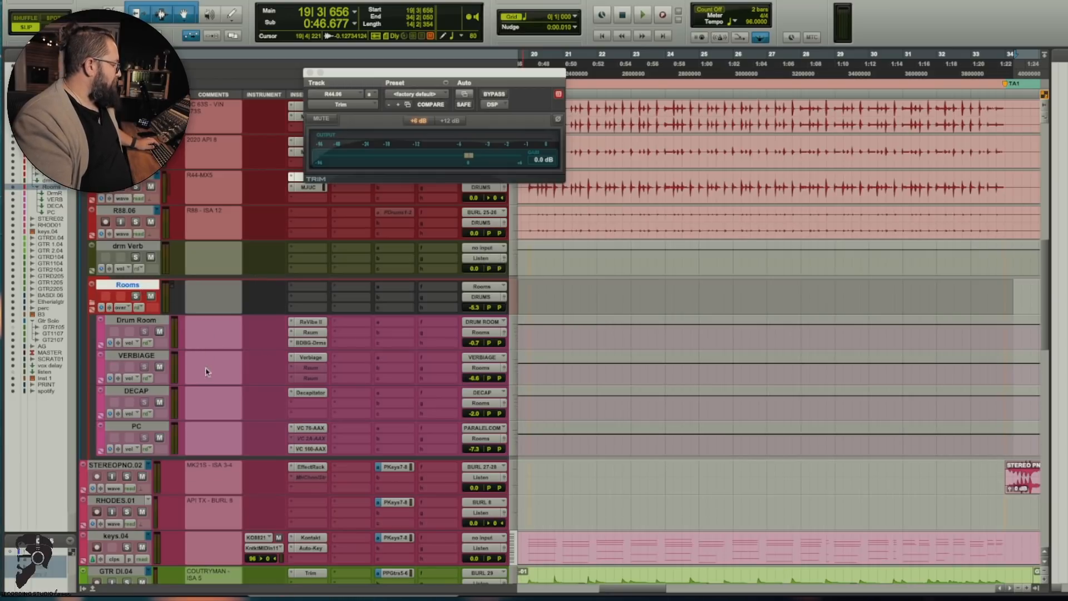
{"action": "left_click_drag", "start_coordinate": [202, 348], "coordinate": [201, 369]}
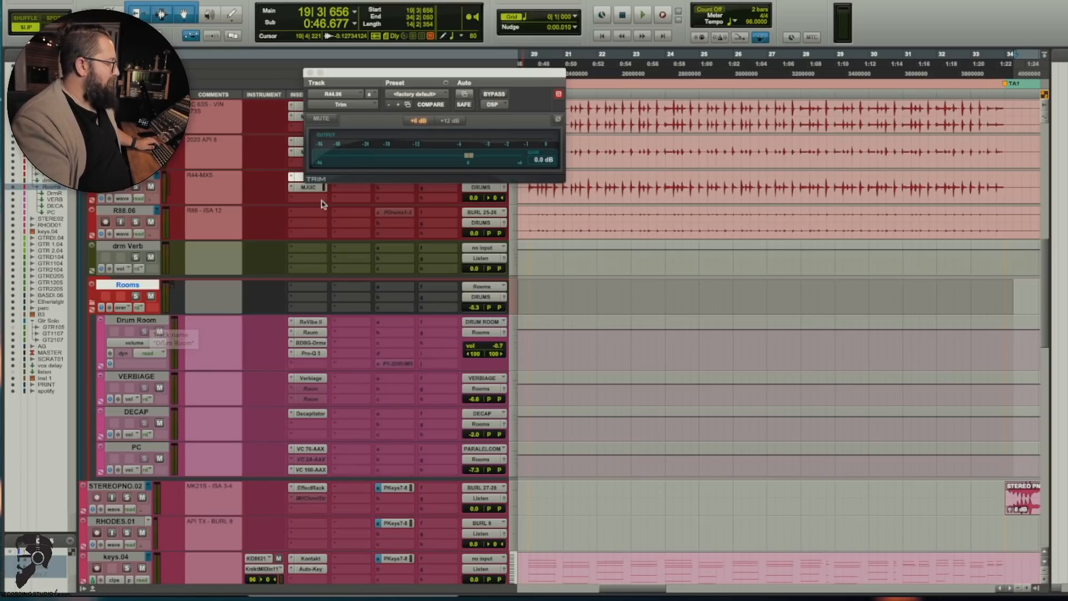
Step: Close the Trim plug-in and inspect the Drum Room send levels on the KICK I.06 and OVERHEADS.06 tracks
{"action": "left_click", "coordinate": [310, 73]}
{"action": "scroll", "coordinate": [353, 241], "scroll_direction": "up", "scroll_amount": 10}
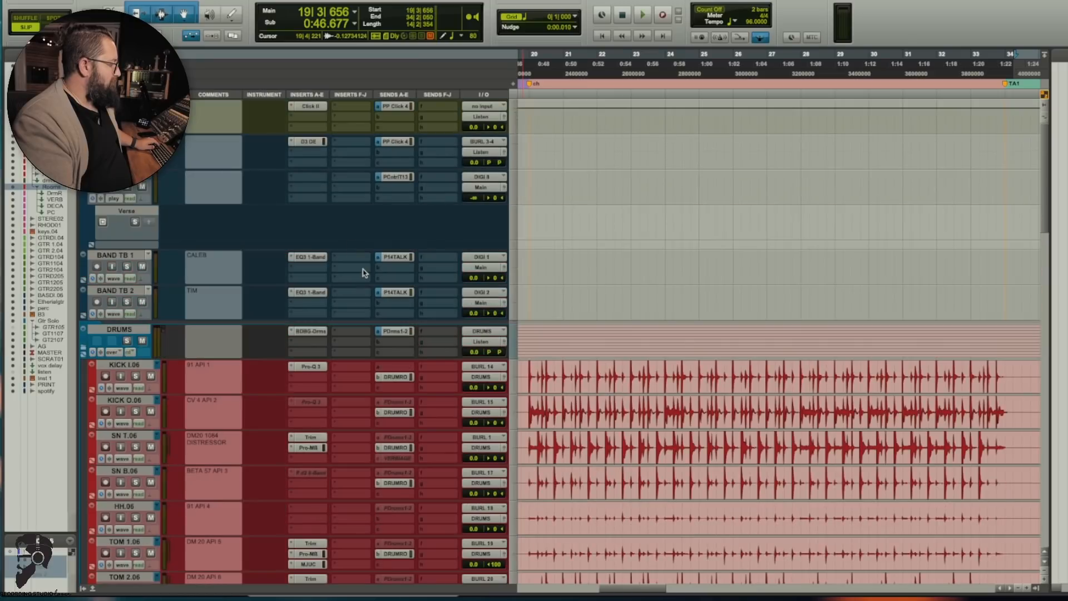
{"action": "left_click", "coordinate": [390, 377]}
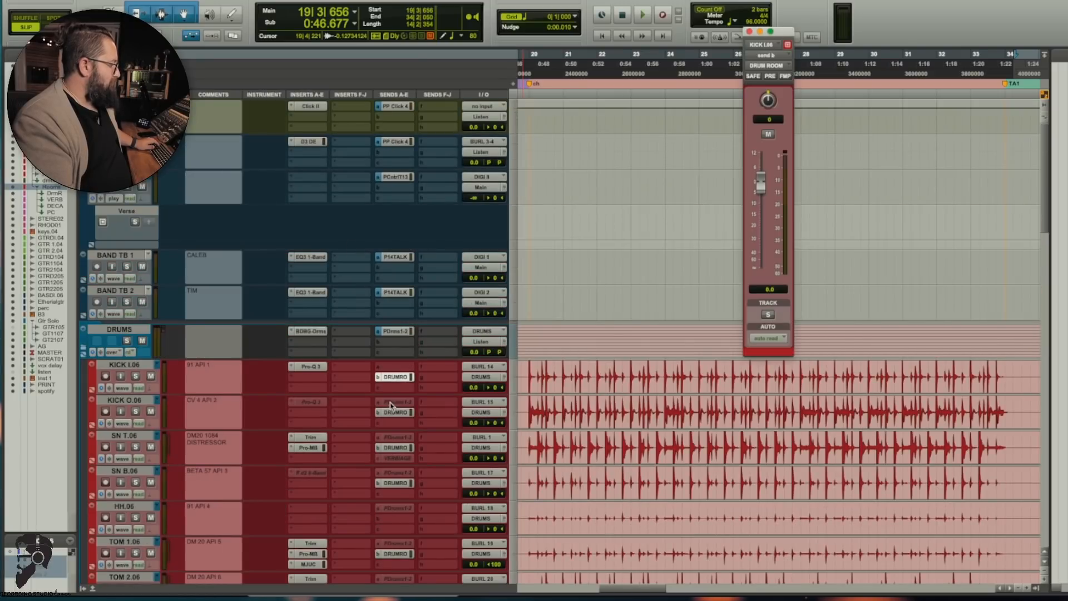
{"action": "left_click", "coordinate": [749, 32]}
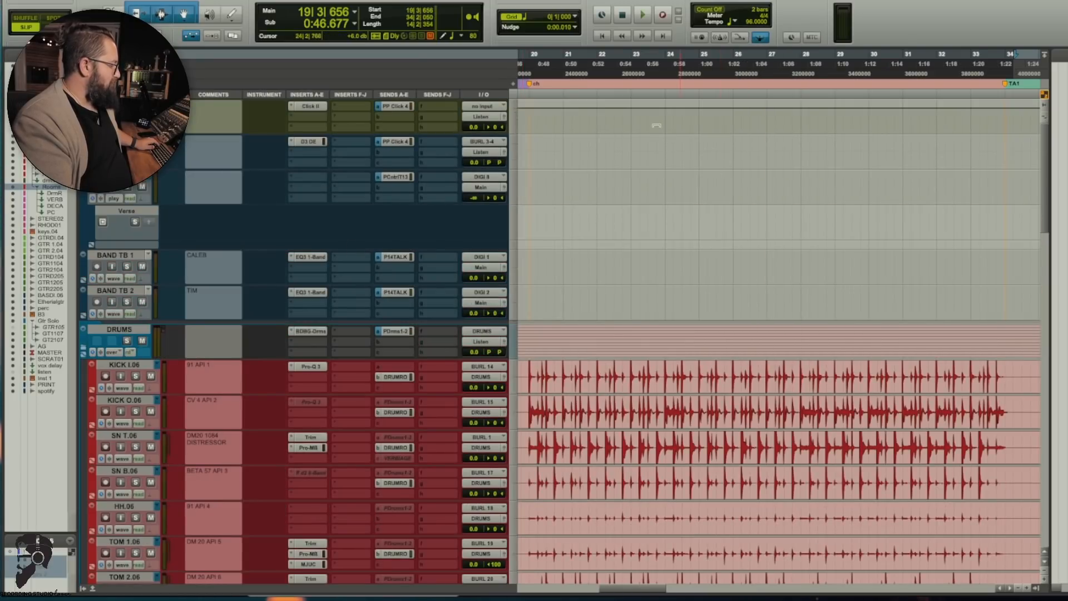
{"action": "scroll", "coordinate": [395, 347], "scroll_direction": "down", "scroll_amount": 10}
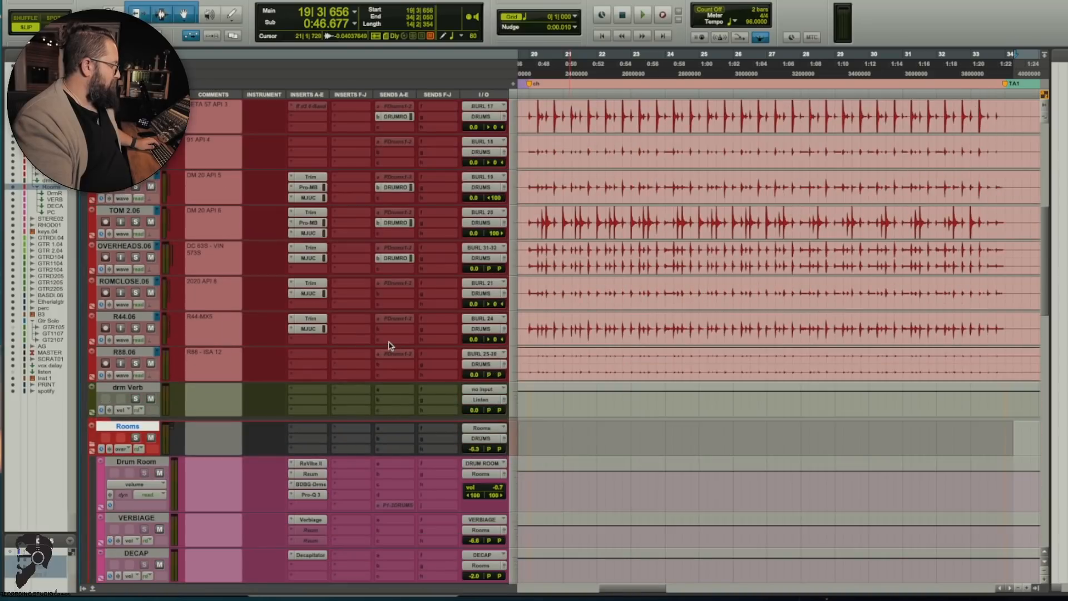
{"action": "left_click", "coordinate": [403, 259]}
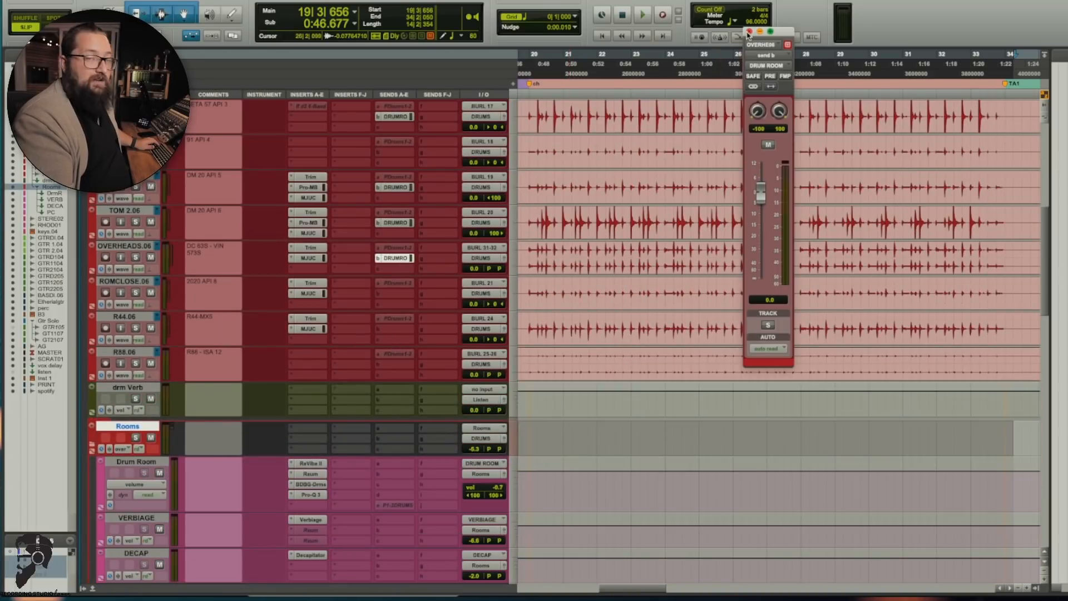
{"action": "left_click", "coordinate": [750, 32]}
Step: Examine the ReVibe II, Raum and Billy Decker Drums plug-ins on the Drum Room track one after another
{"action": "scroll", "coordinate": [234, 352], "scroll_direction": "down", "scroll_amount": 1}
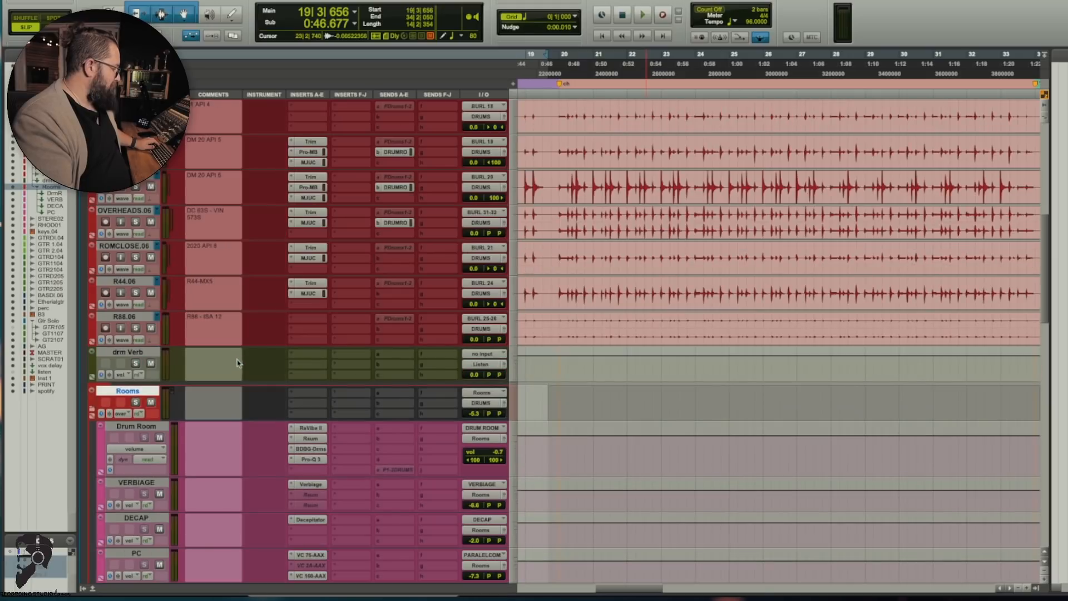
{"action": "left_click", "coordinate": [311, 428]}
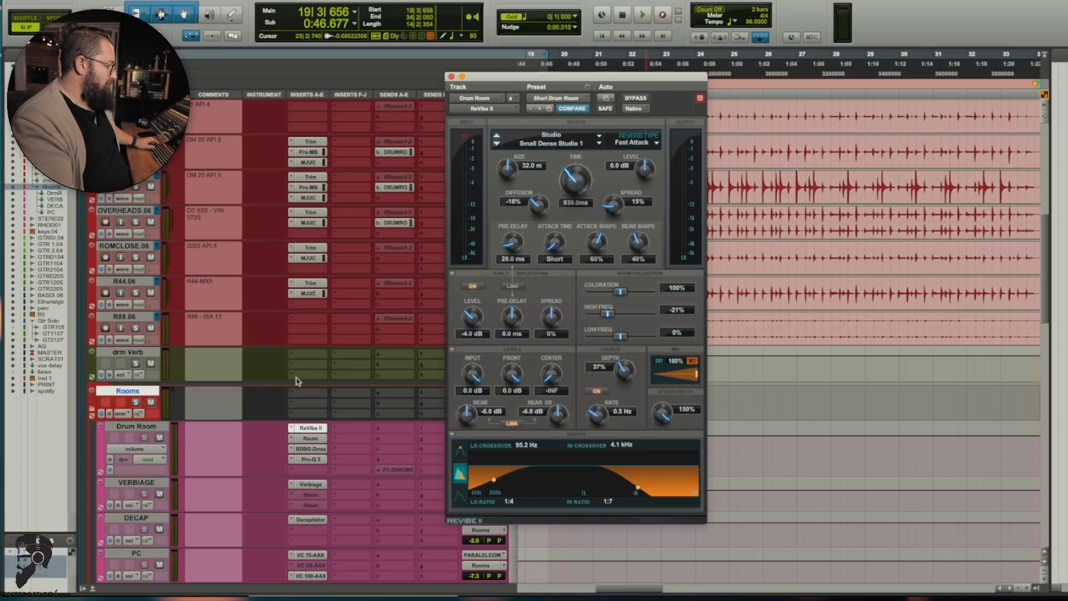
{"action": "left_click", "coordinate": [310, 438]}
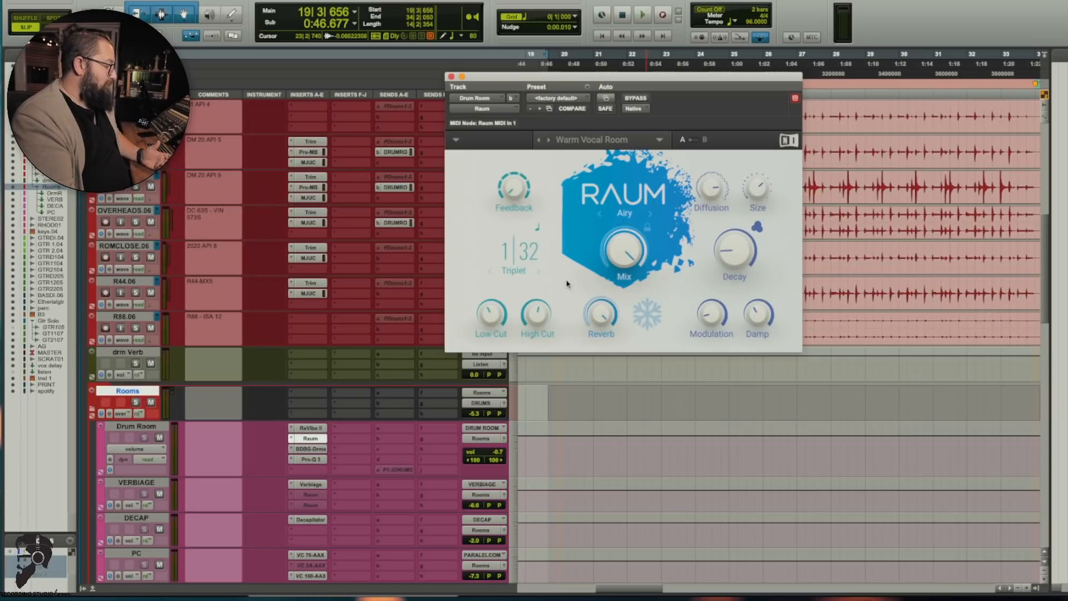
{"action": "left_click", "coordinate": [311, 449]}
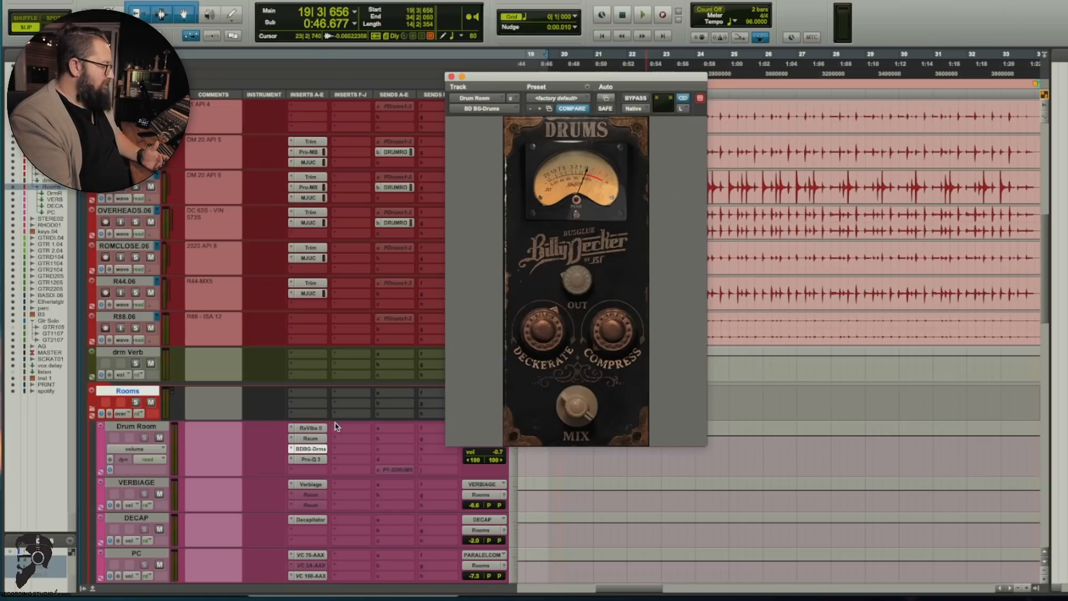
Step: Set the output of Drum Room's Billy Decker Drums plug-in to 37 while the drums play, and close the plug-in
{"action": "mouse_move", "coordinate": [520, 352]}
{"action": "mouse_move", "coordinate": [556, 323]}
{"action": "key", "text": "space"}
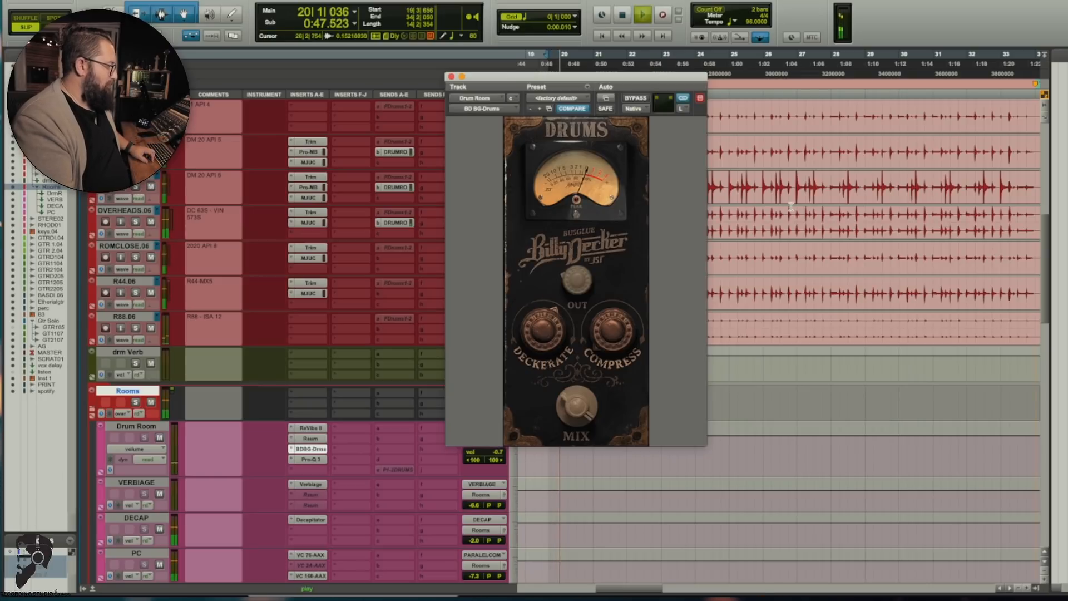
{"action": "mouse_move", "coordinate": [576, 281]}
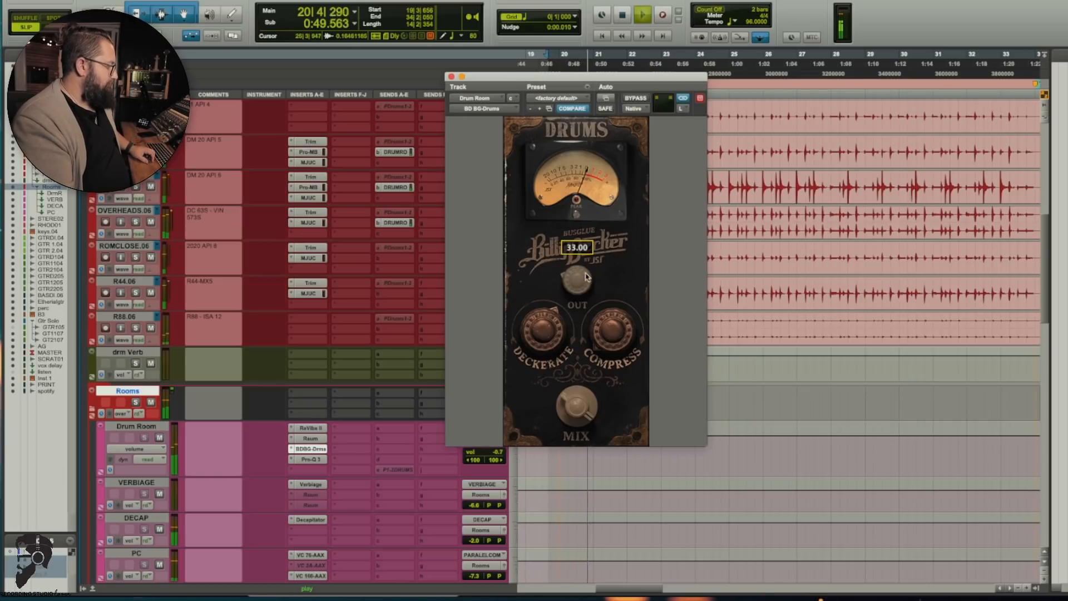
{"action": "left_click_drag", "start_coordinate": [576, 282], "coordinate": [593, 235]}
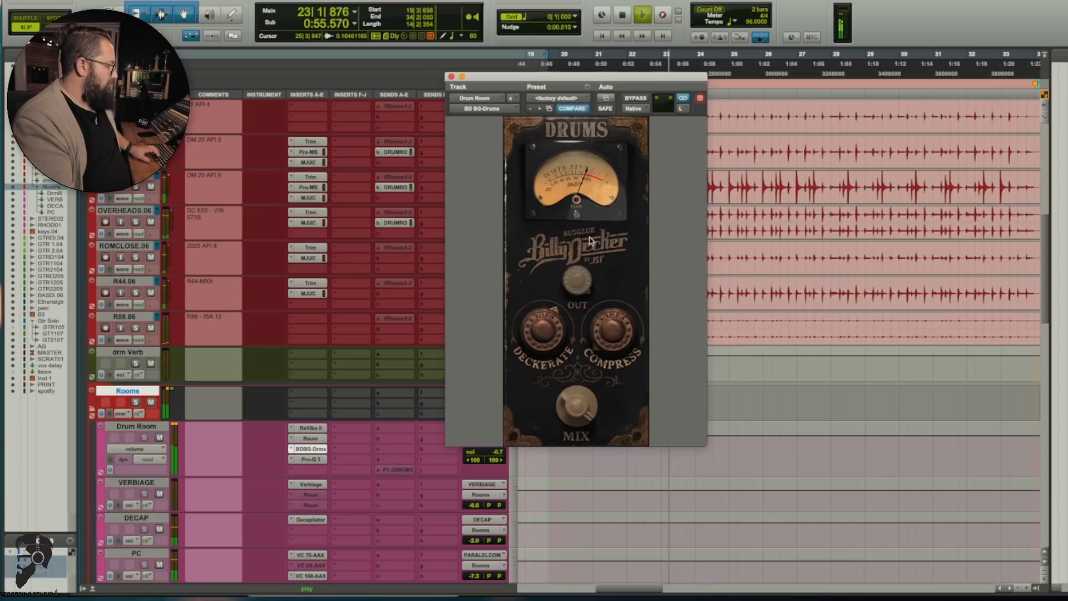
{"action": "left_click", "coordinate": [573, 285], "text": "alt"}
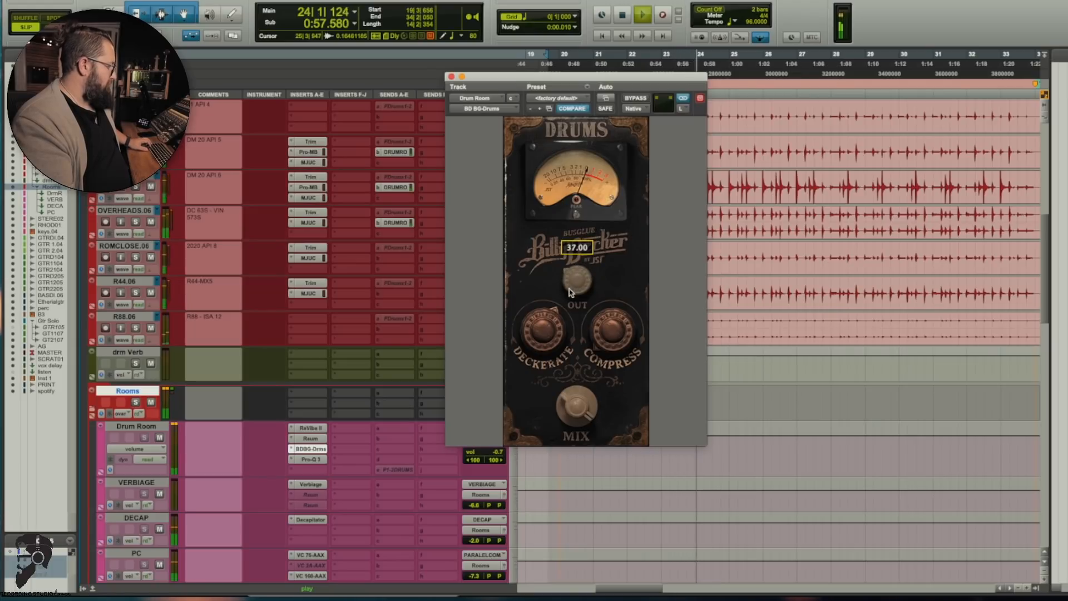
{"action": "key", "text": "space"}
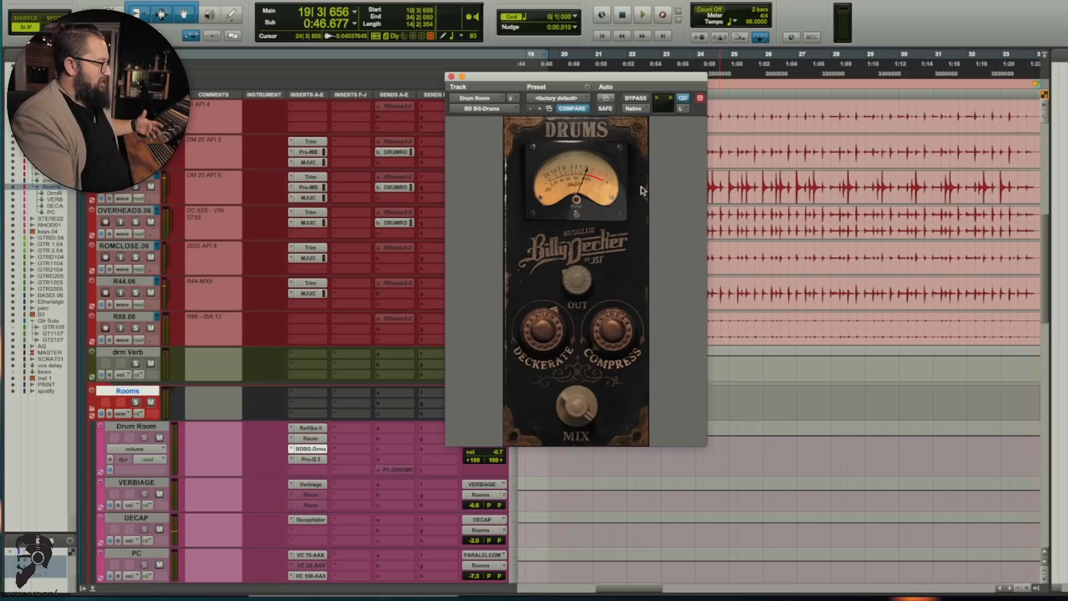
{"action": "left_click", "coordinate": [451, 77]}
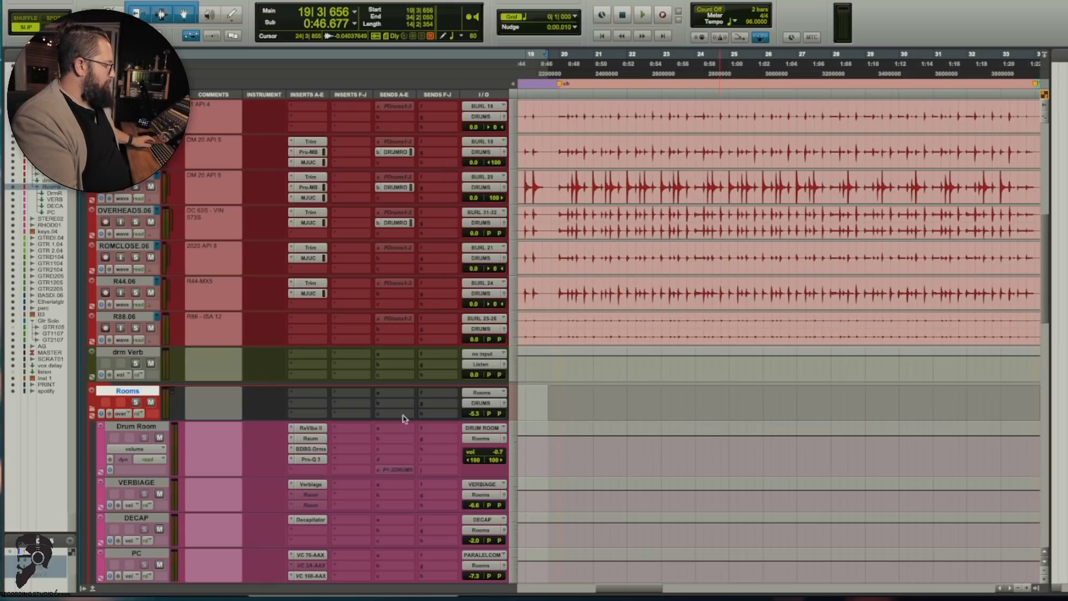
Step: Open the Decapitator on the DECAP track and adjust its output level while playing the drums sent to it
{"action": "scroll", "coordinate": [333, 496], "scroll_direction": "up", "scroll_amount": 6}
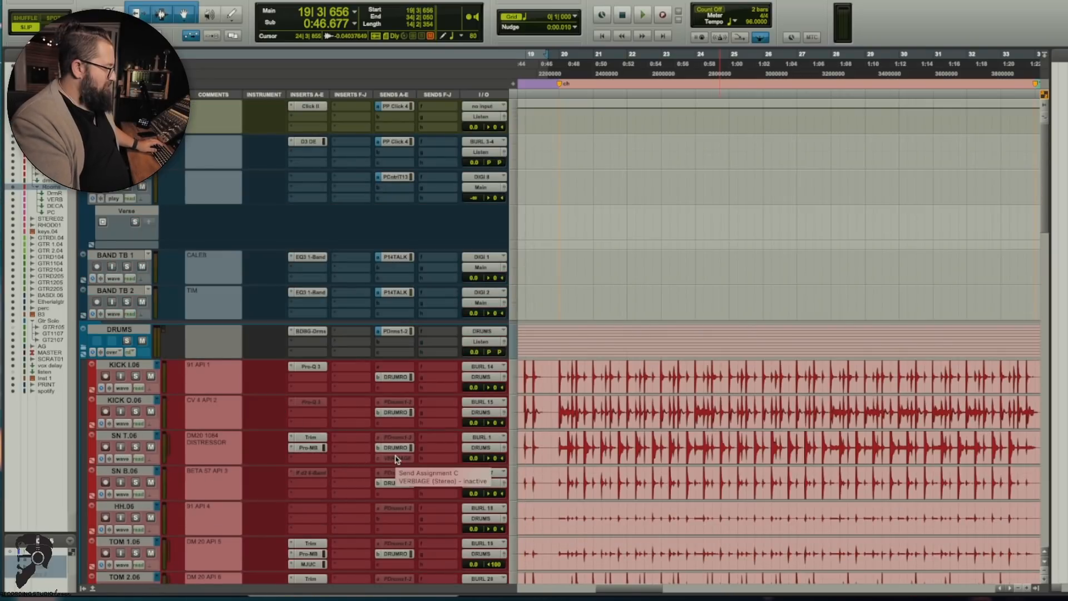
{"action": "scroll", "coordinate": [389, 464], "scroll_direction": "down", "scroll_amount": 8}
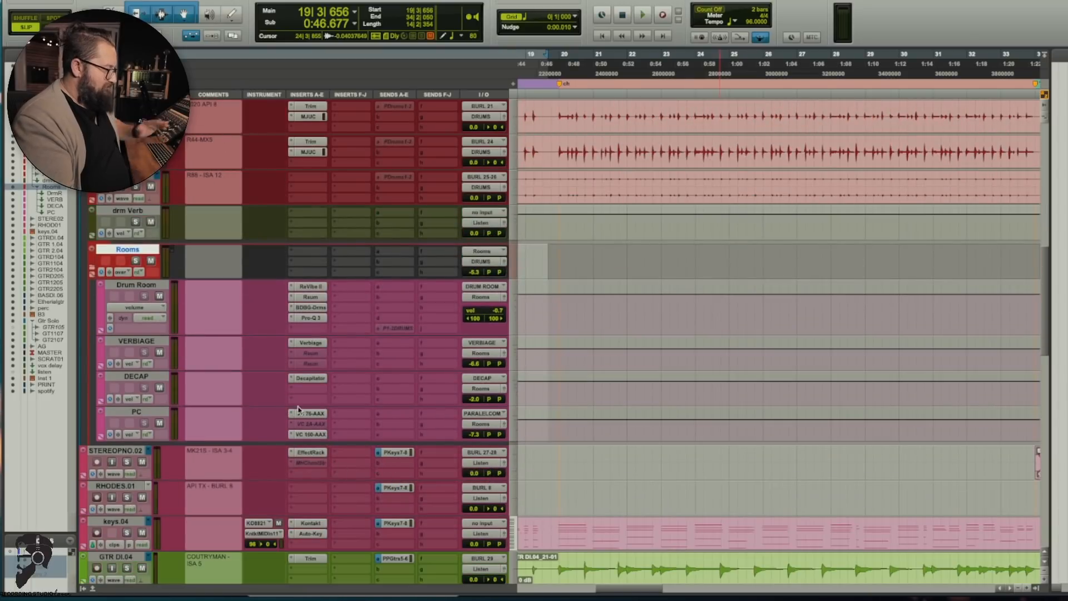
{"action": "left_click", "coordinate": [311, 378]}
{"action": "scroll", "coordinate": [321, 428], "scroll_direction": "up", "scroll_amount": 3}
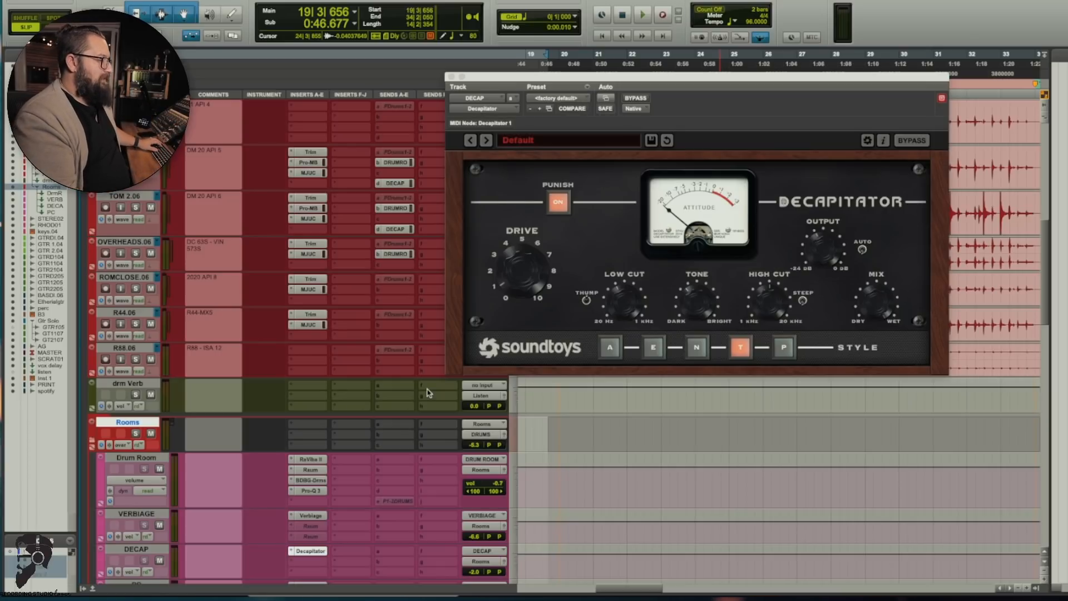
{"action": "key", "text": "space"}
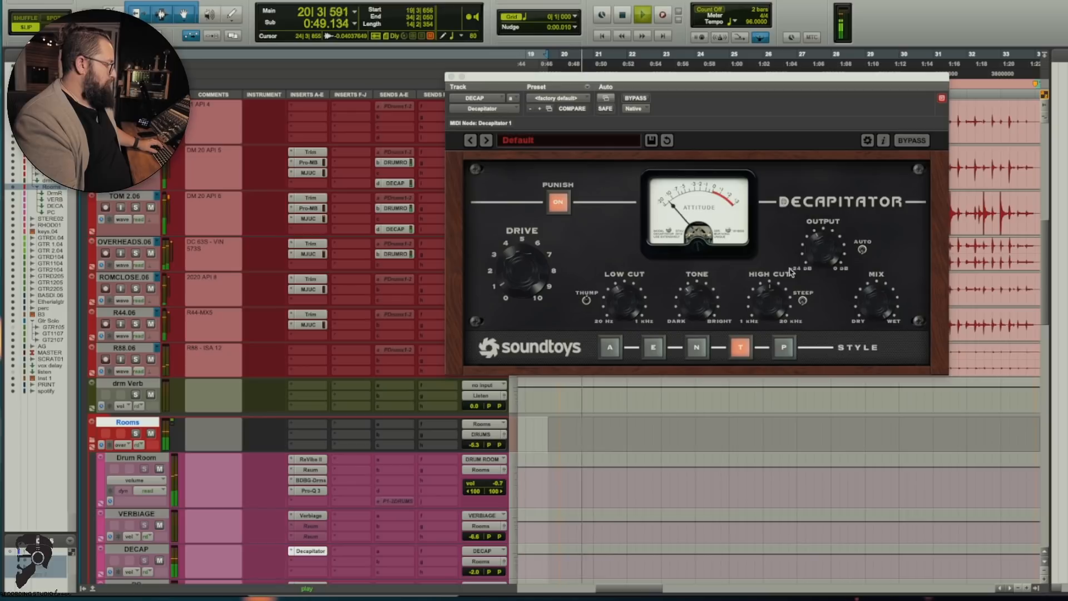
{"action": "left_click", "coordinate": [826, 239]}
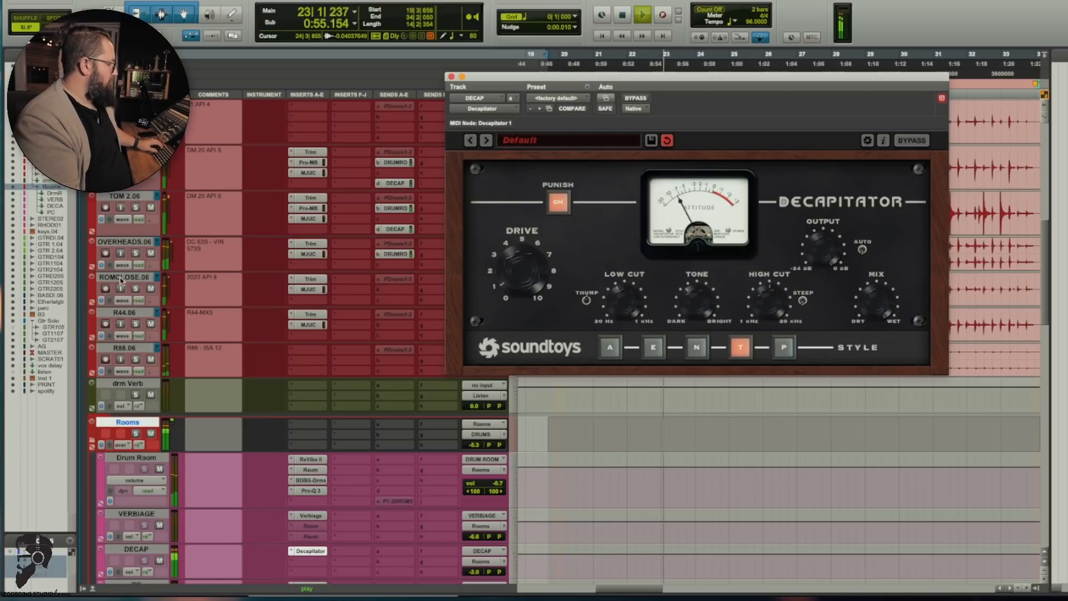
Step: Audition the Rooms folder in solo during playback, release its solo and solo the individual drum mic tracks instead
{"action": "left_click", "coordinate": [135, 253]}
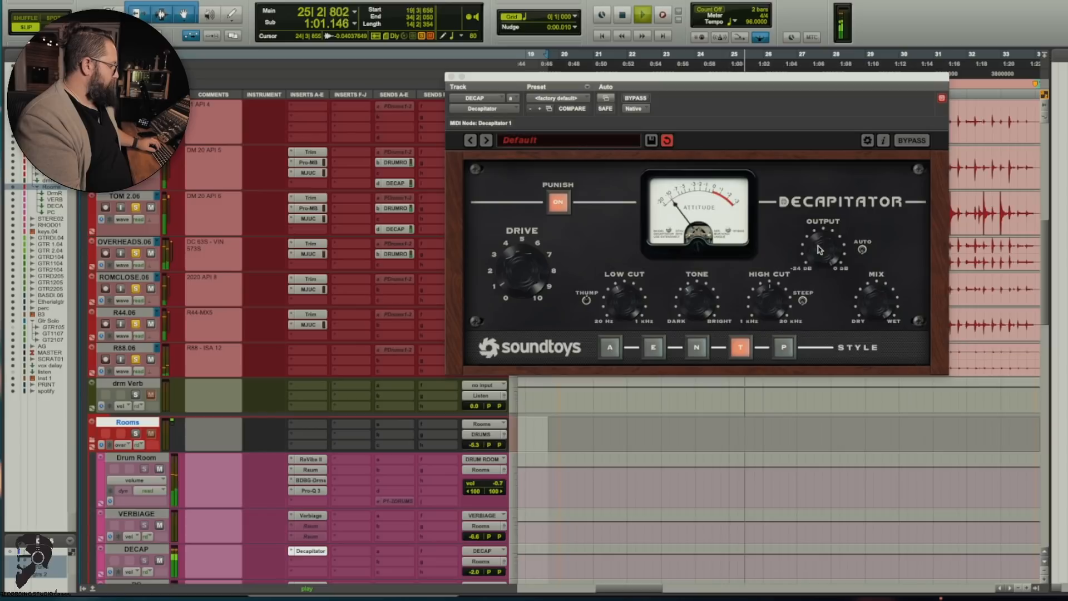
{"action": "left_click", "coordinate": [136, 432]}
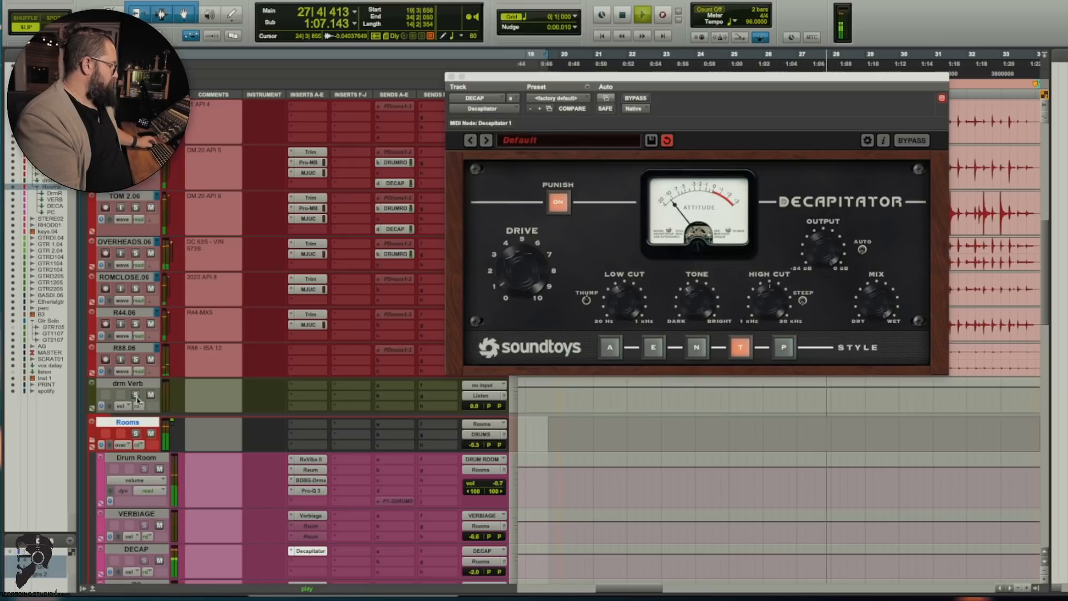
{"action": "left_click", "coordinate": [136, 360]}
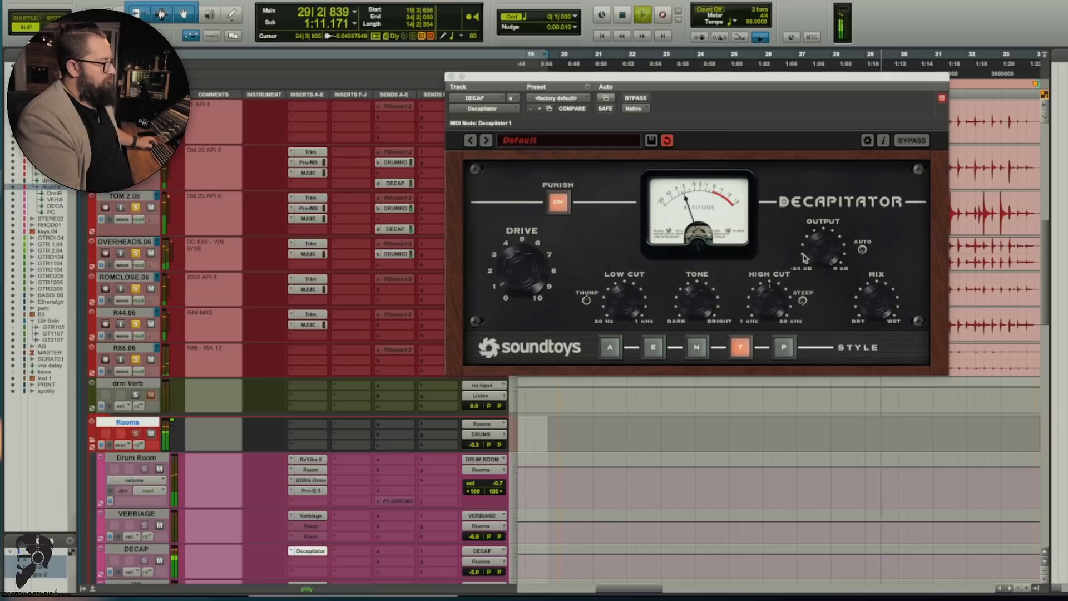
Step: Replay the soloed drum tracks several times from bar 19 to listen to the Decapitator's parallel distortion
{"action": "key", "text": "space"}
{"action": "key", "text": "space"}
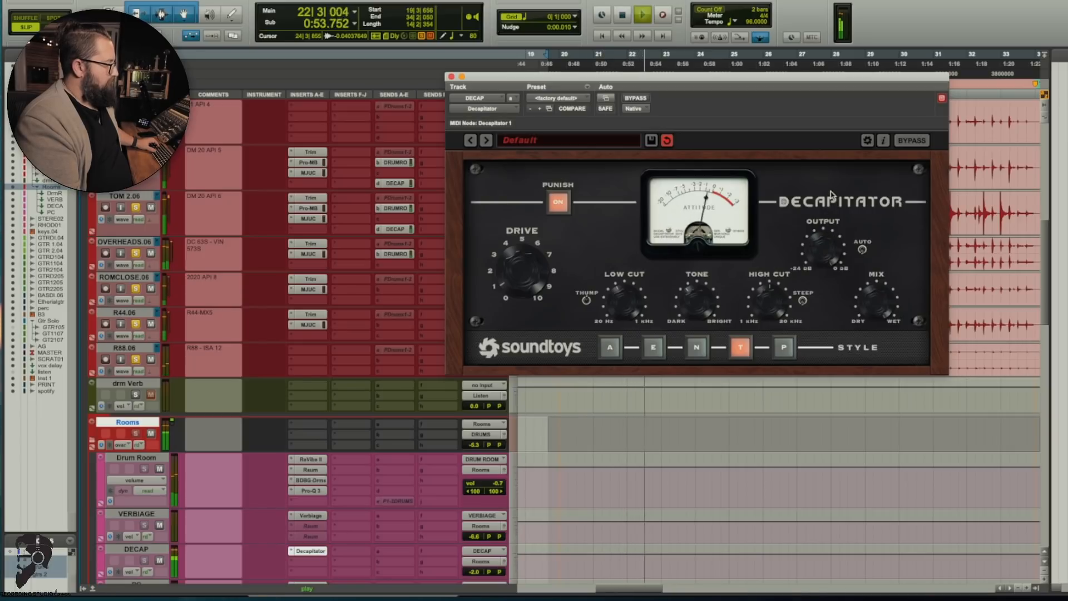
{"action": "key", "text": "space"}
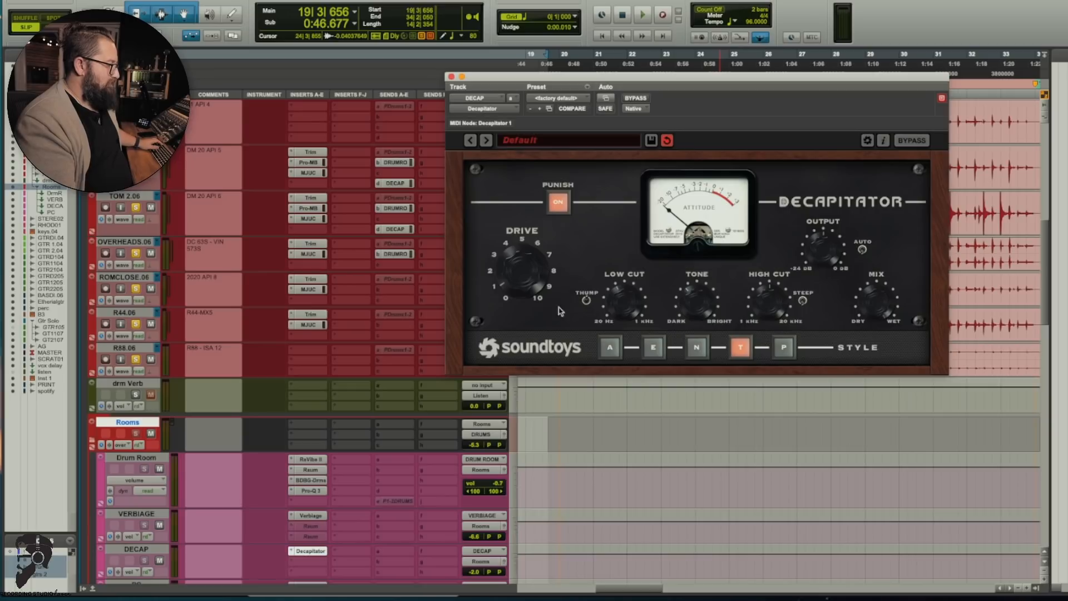
{"action": "key", "text": "space"}
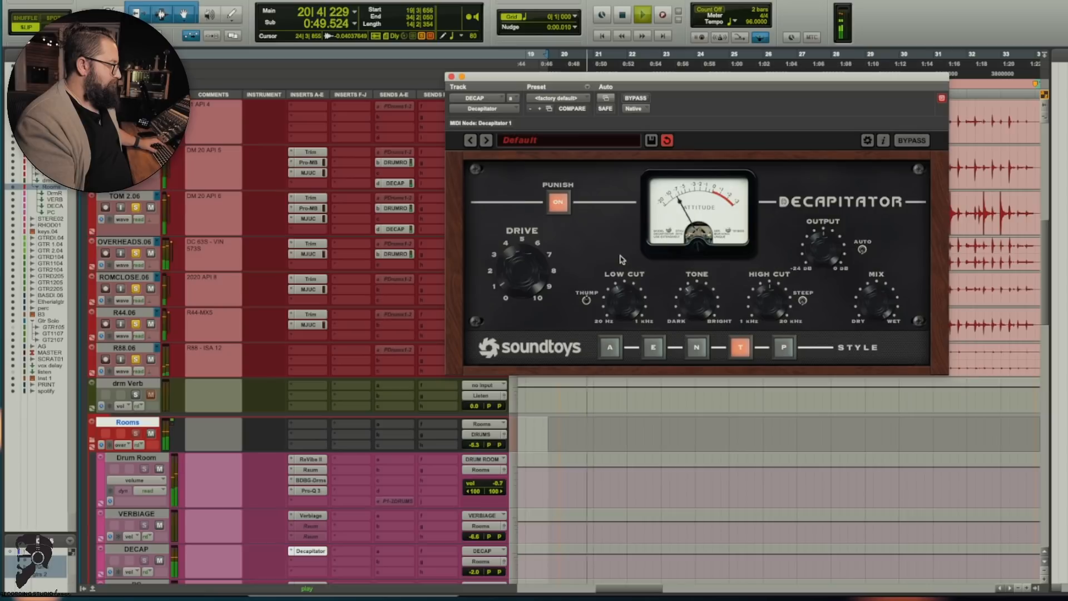
{"action": "key", "text": "space"}
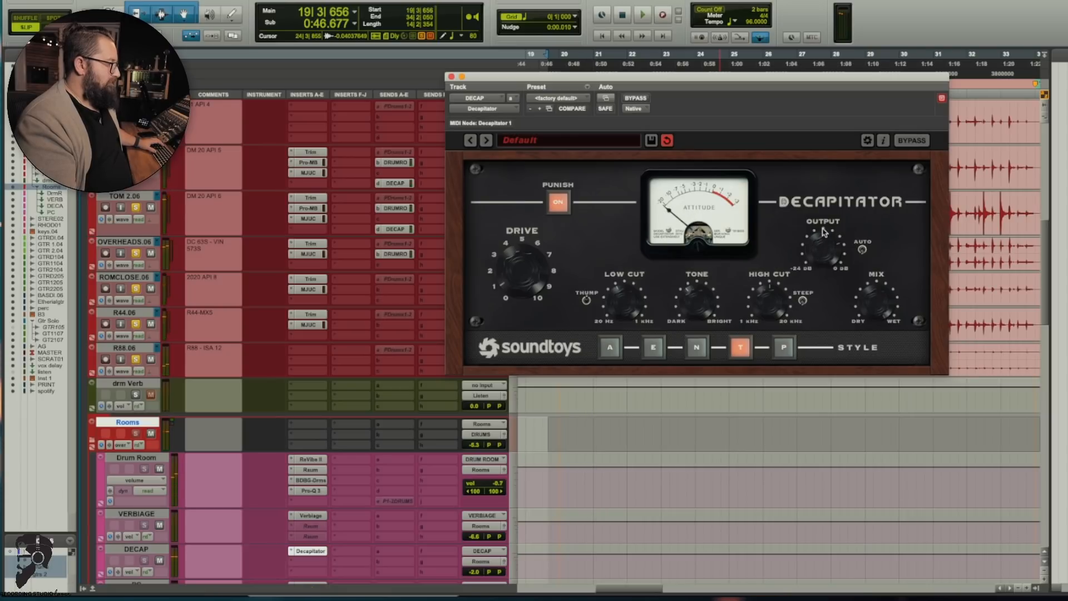
{"action": "key", "text": "space"}
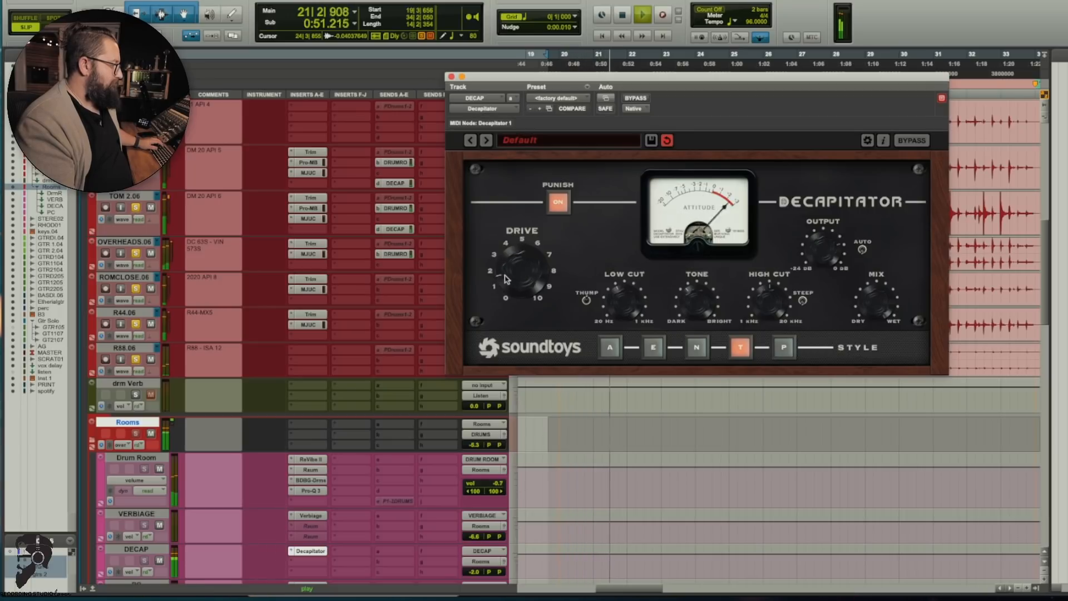
Step: Open the VC 76 compressor on the PC track, make the PC and DECAP tracks taller, and play the drums through it
{"action": "key", "text": "space"}
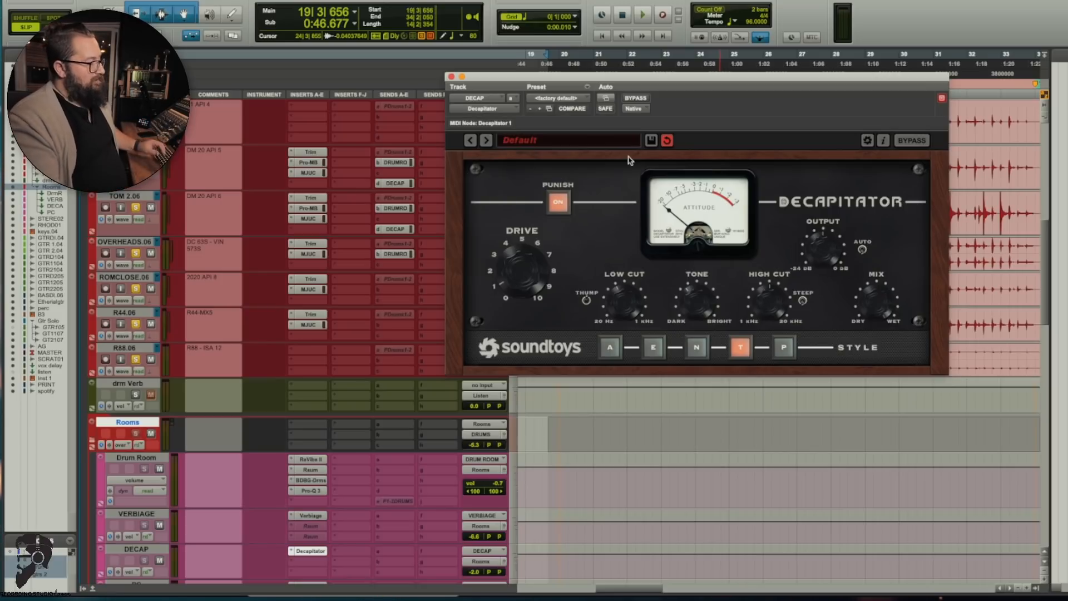
{"action": "scroll", "coordinate": [341, 257], "scroll_direction": "down", "scroll_amount": 5}
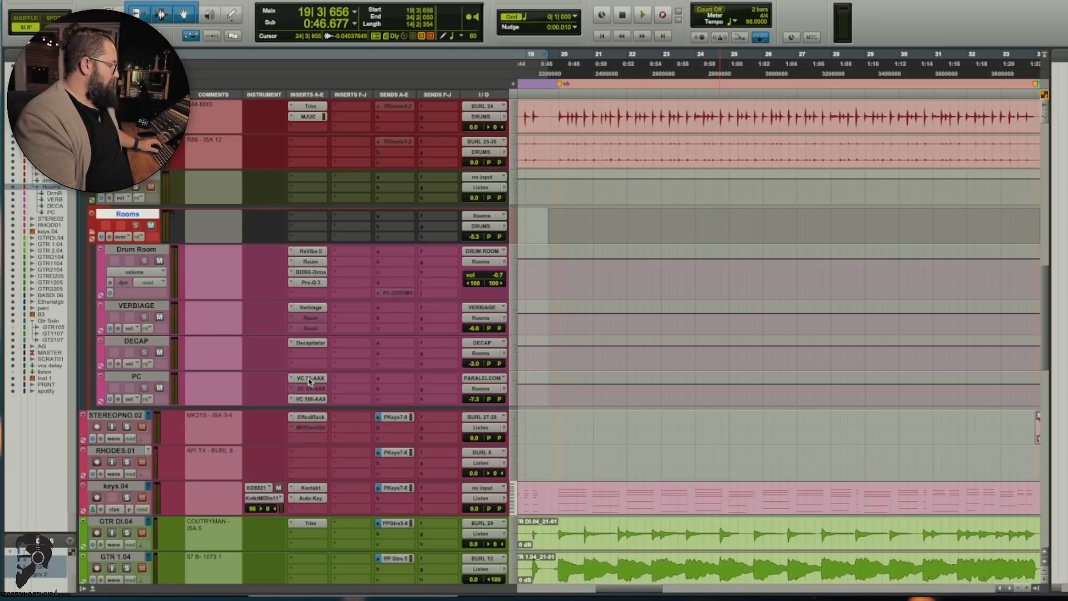
{"action": "left_click", "coordinate": [309, 378]}
{"action": "mouse_move", "coordinate": [266, 404]}
{"action": "left_mouse_down"}
{"action": "mouse_move", "coordinate": [268, 429]}
{"action": "mouse_move", "coordinate": [267, 416]}
{"action": "left_mouse_up"}
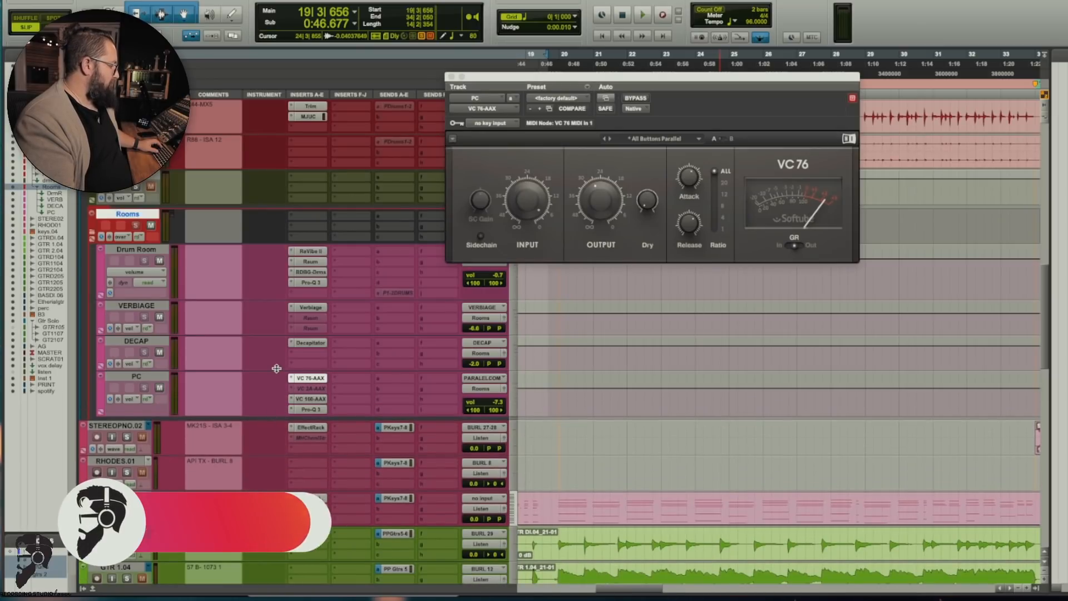
{"action": "key", "text": "space"}
{"action": "left_click_drag", "start_coordinate": [277, 368], "coordinate": [277, 379]}
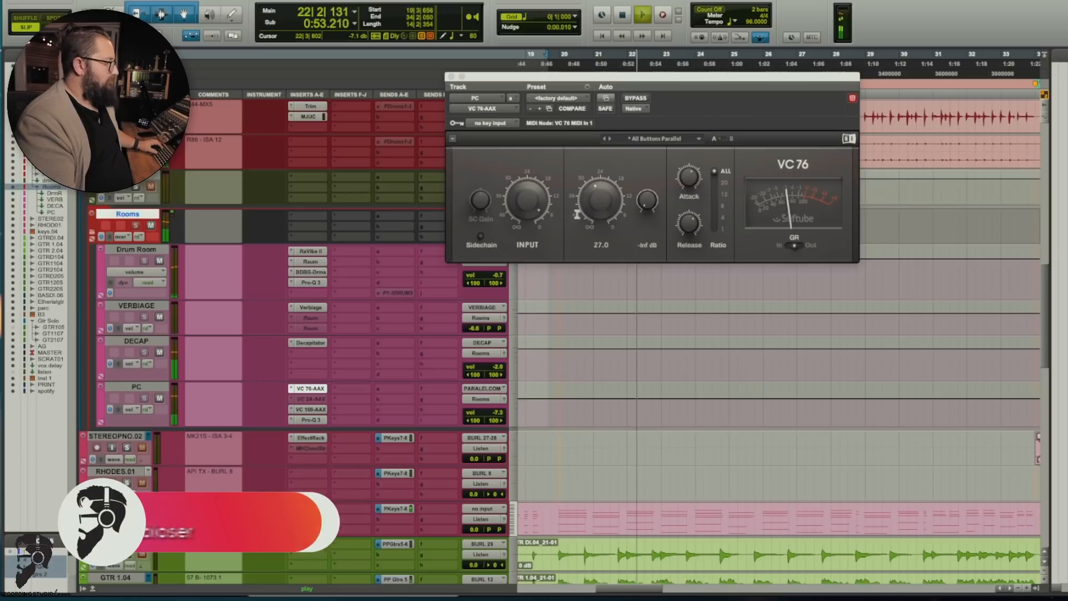
{"action": "key", "text": "space"}
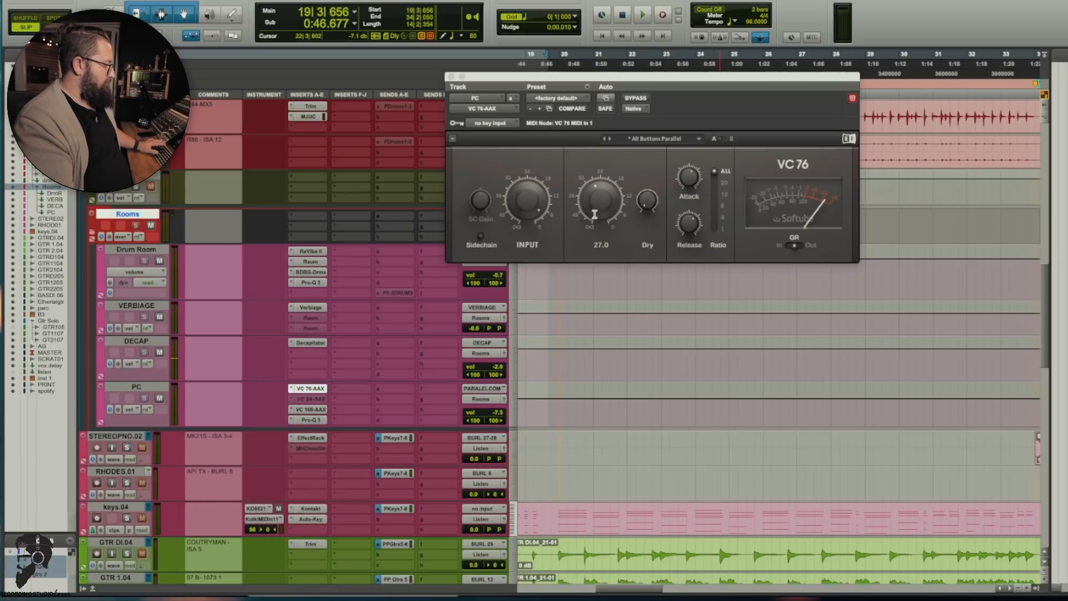
Step: Adjust the VC 76's output while the drums play, and briefly audition the PC track's volume at +12.0 dB
{"action": "key", "text": "space"}
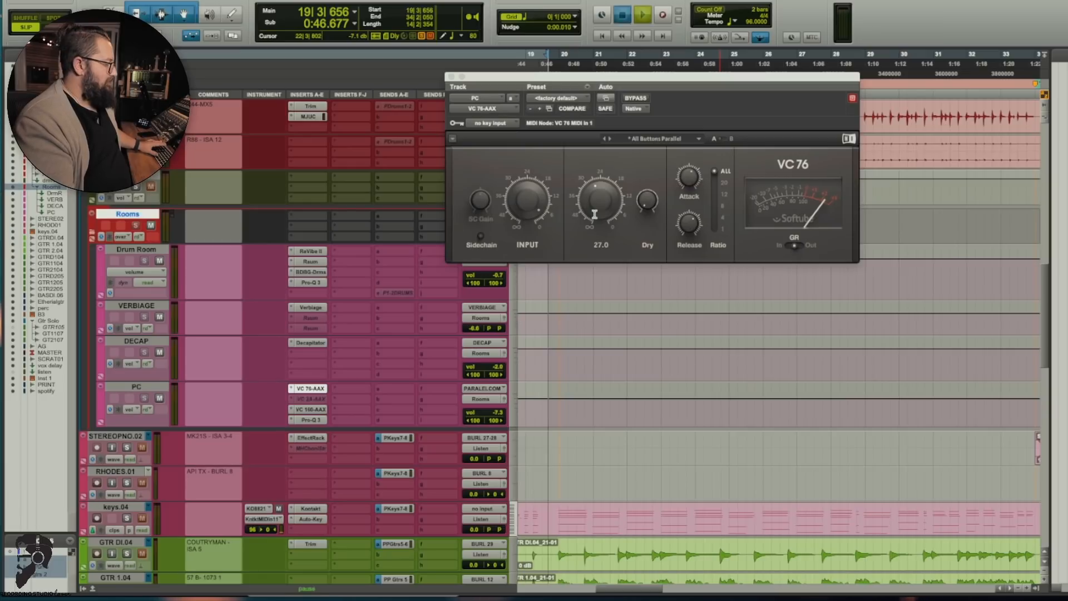
{"action": "mouse_move", "coordinate": [594, 214]}
{"action": "left_mouse_down"}
{"action": "mouse_move", "coordinate": [594, 194]}
{"action": "mouse_move", "coordinate": [601, 204]}
{"action": "left_mouse_up"}
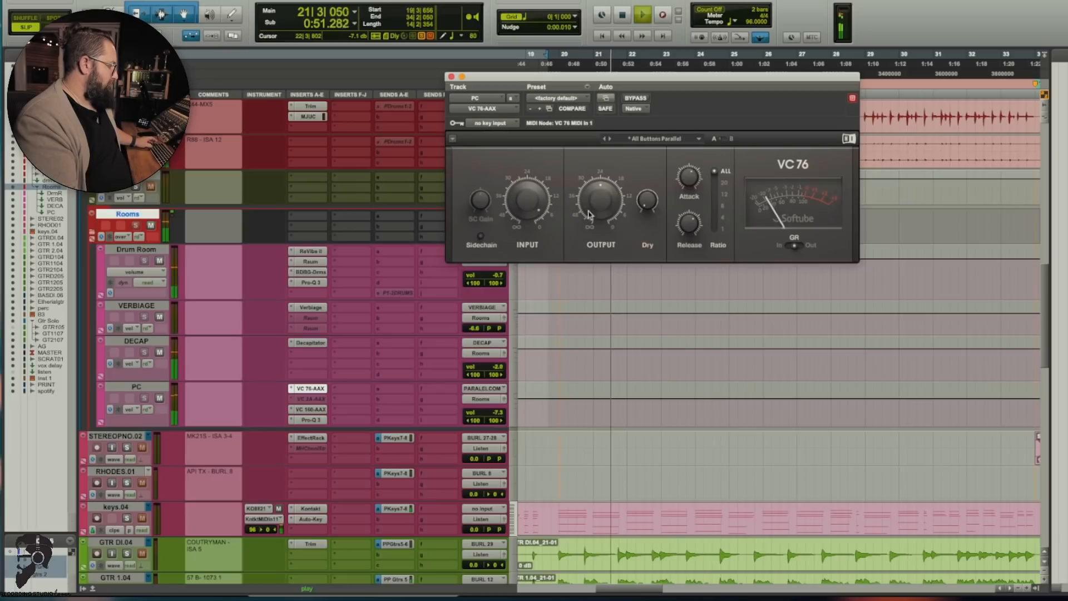
{"action": "left_click_drag", "start_coordinate": [476, 413], "coordinate": [476, 390]}
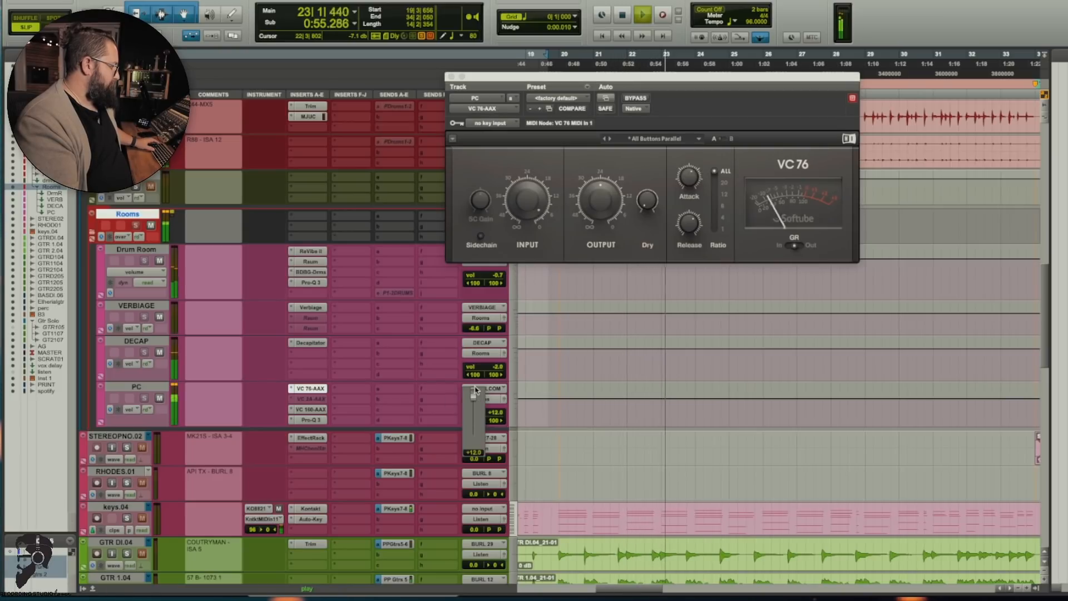
{"action": "key", "text": "space"}
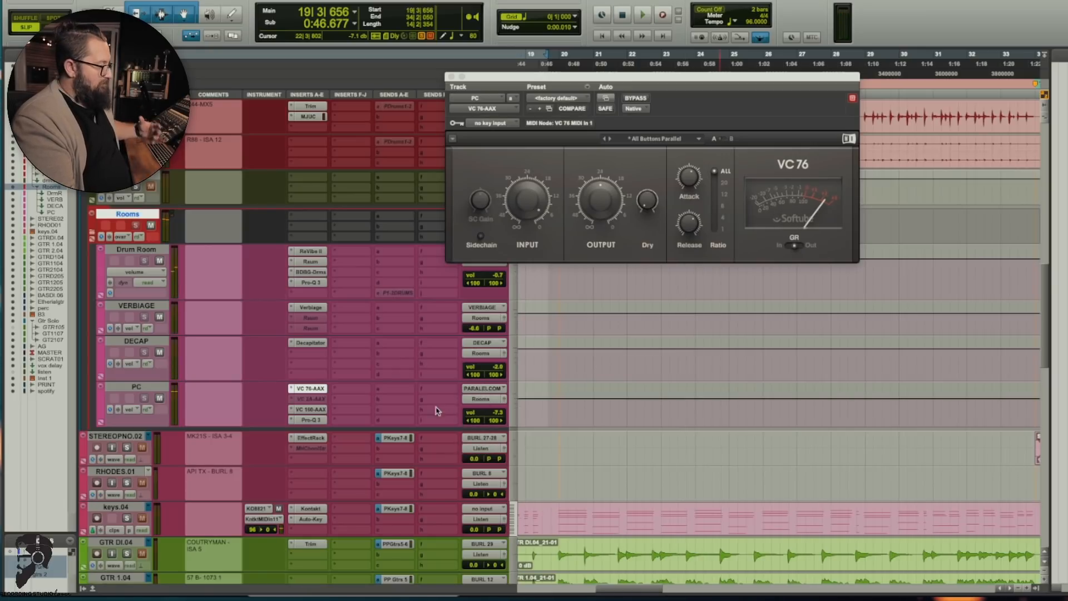
Step: Compare PC's VC 160 bypassed and active during playback at +12.0 dB track volume, and return the volume to 0.0 dB
{"action": "left_click", "coordinate": [311, 408]}
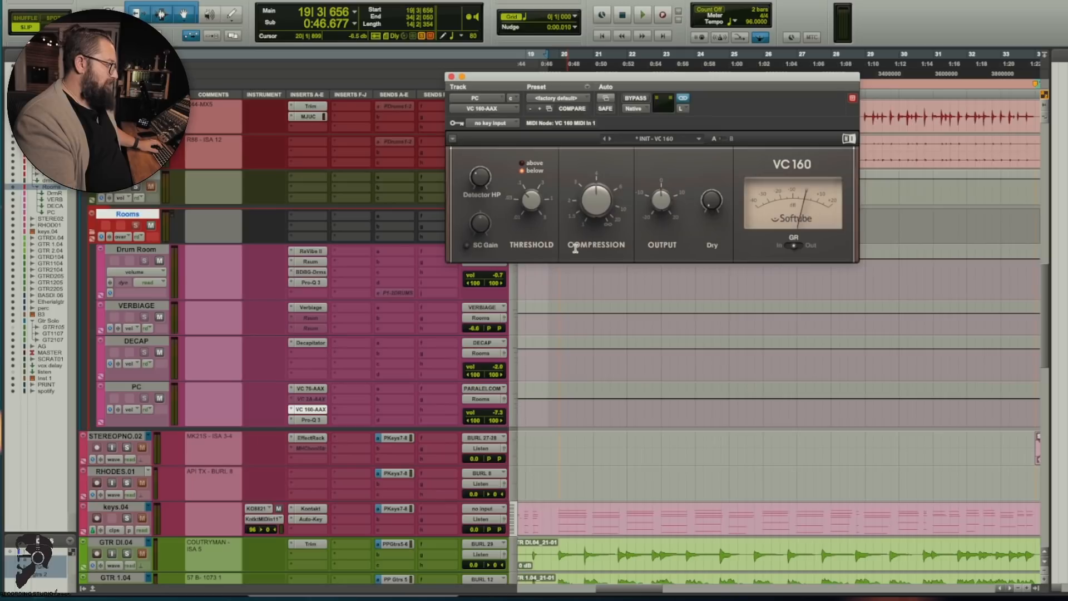
{"action": "key", "text": "space"}
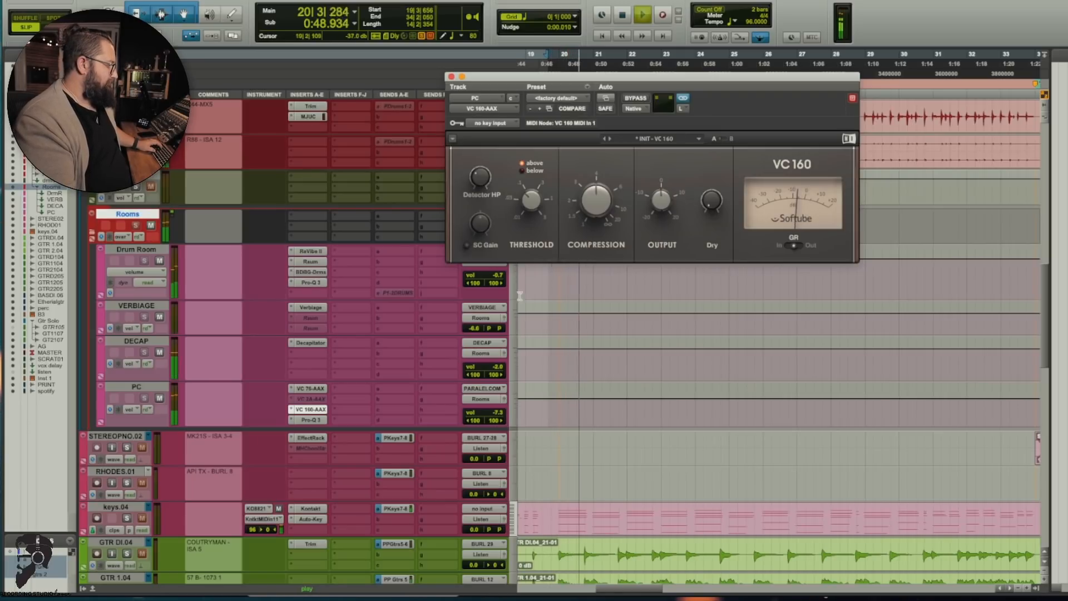
{"action": "left_click", "coordinate": [320, 412], "text": "super"}
{"action": "left_click_drag", "start_coordinate": [471, 413], "coordinate": [461, 358]}
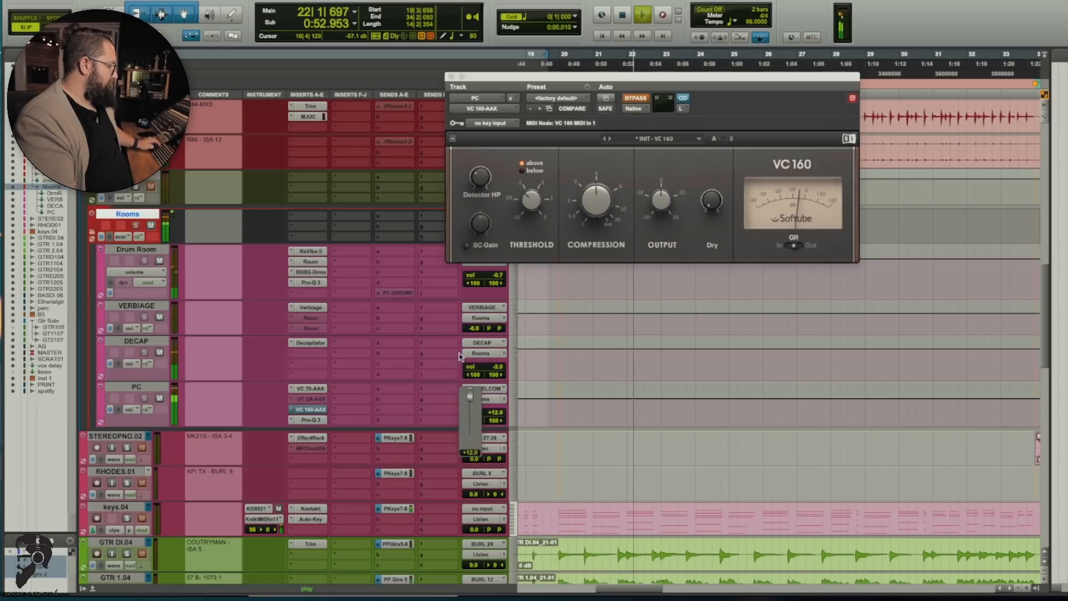
{"action": "left_click", "coordinate": [318, 410], "text": "super"}
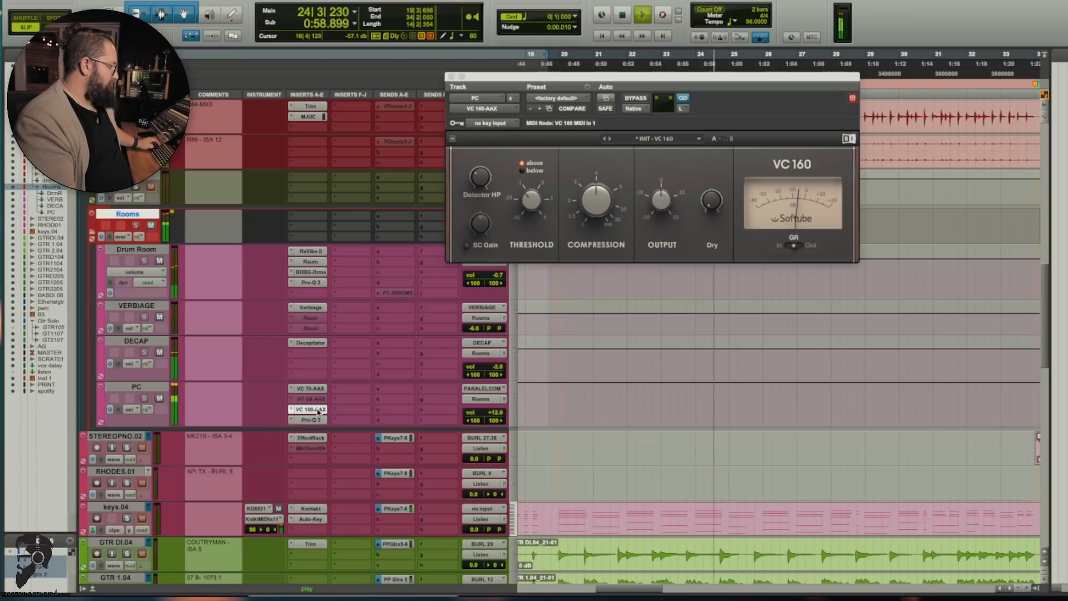
{"action": "left_click", "coordinate": [489, 416], "text": "alt"}
{"action": "key", "text": "space"}
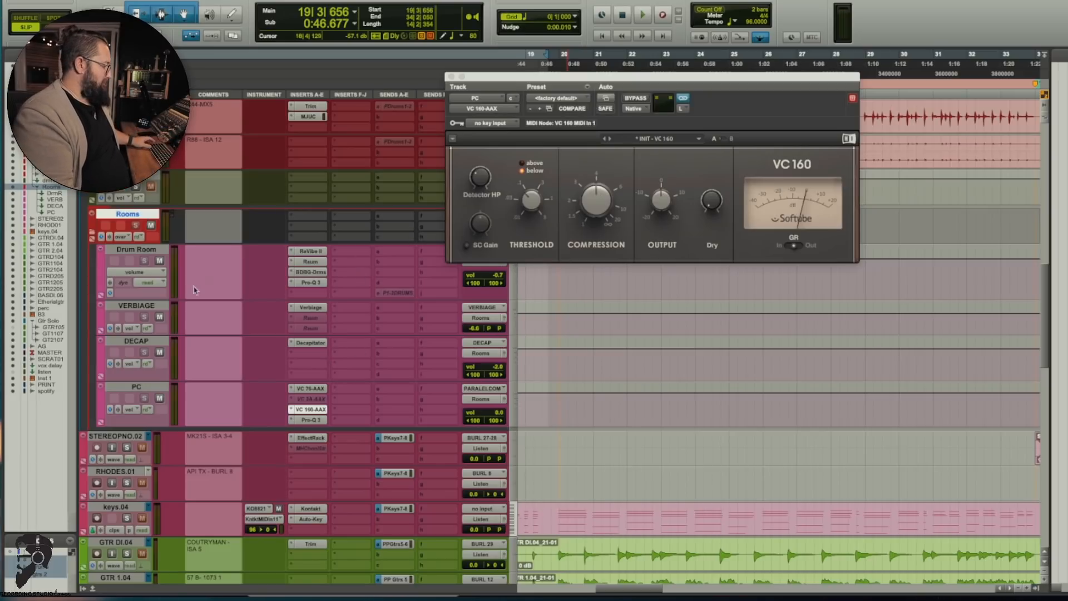
Step: Compare the drums with PC muted and unmuted, set its volume to -6.6 dB, and close the VC 160
{"action": "key", "text": "space"}
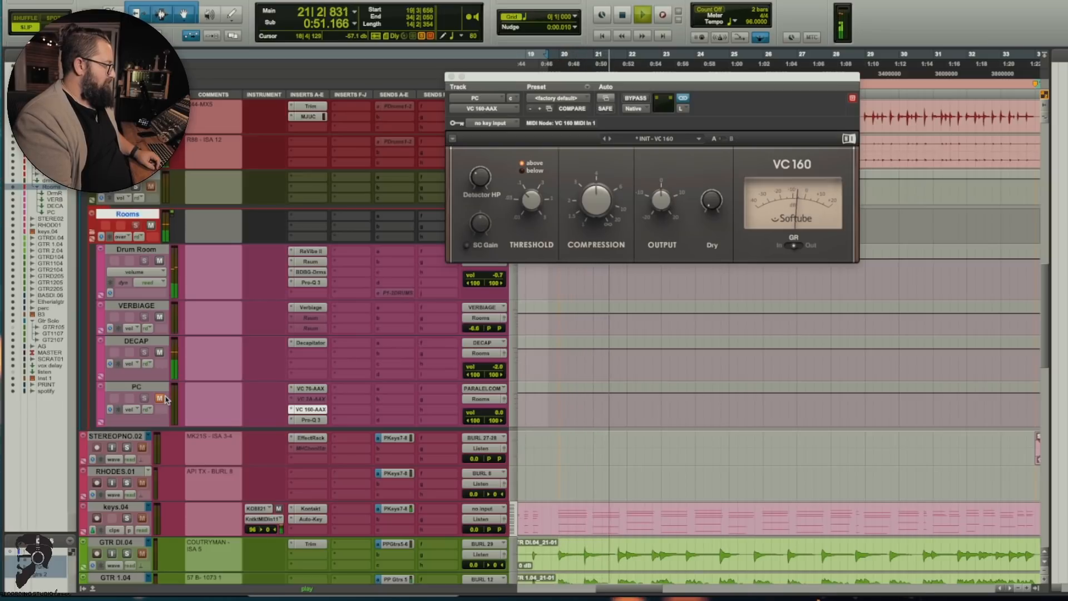
{"action": "left_click", "coordinate": [160, 399]}
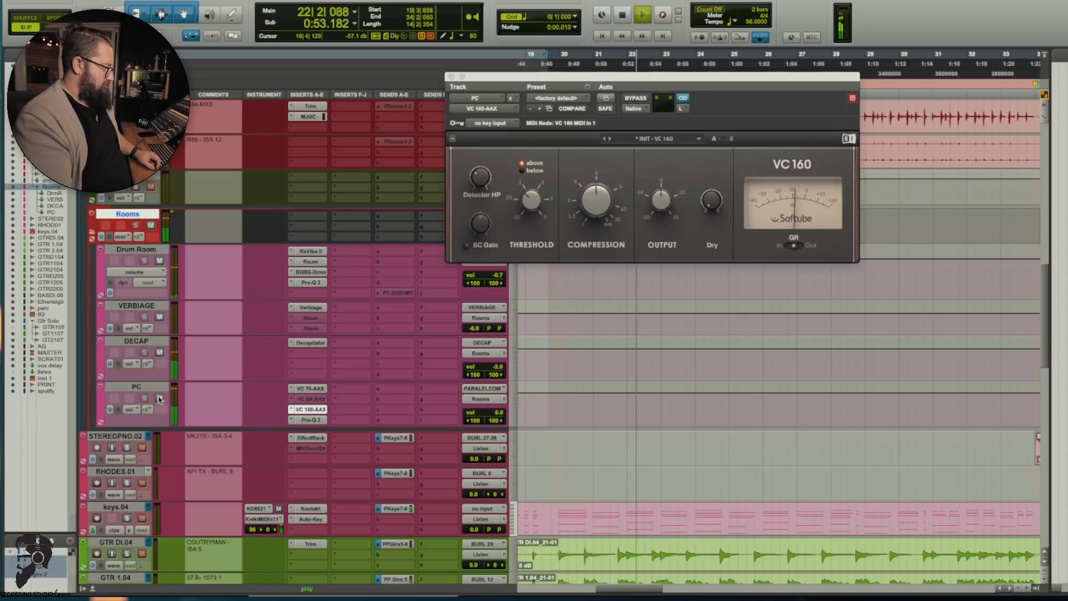
{"action": "left_click_drag", "start_coordinate": [478, 413], "coordinate": [482, 420]}
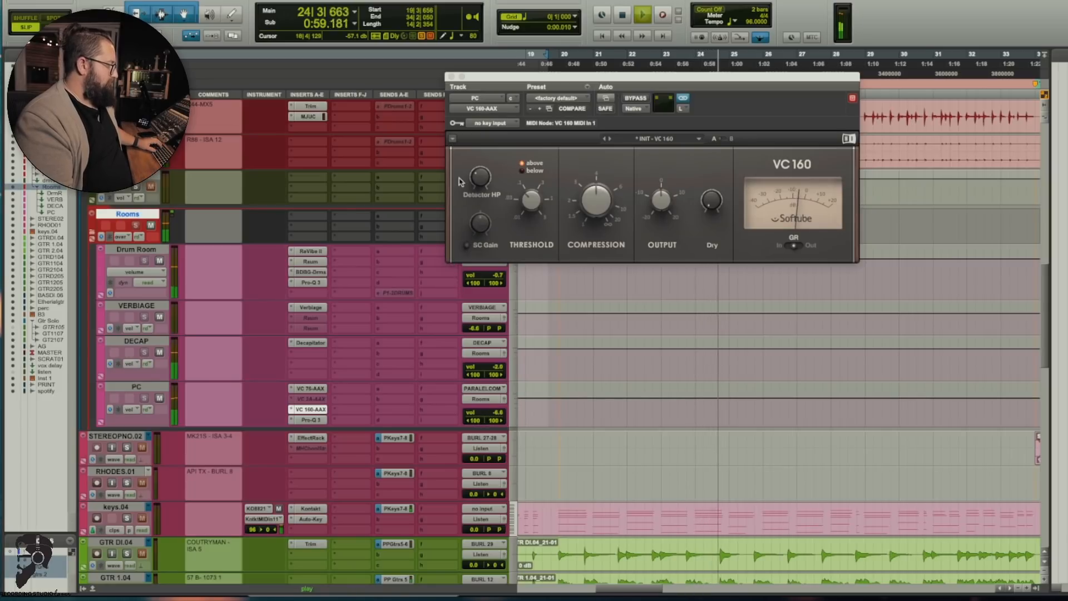
{"action": "left_click", "coordinate": [452, 77]}
{"action": "key", "text": "space"}
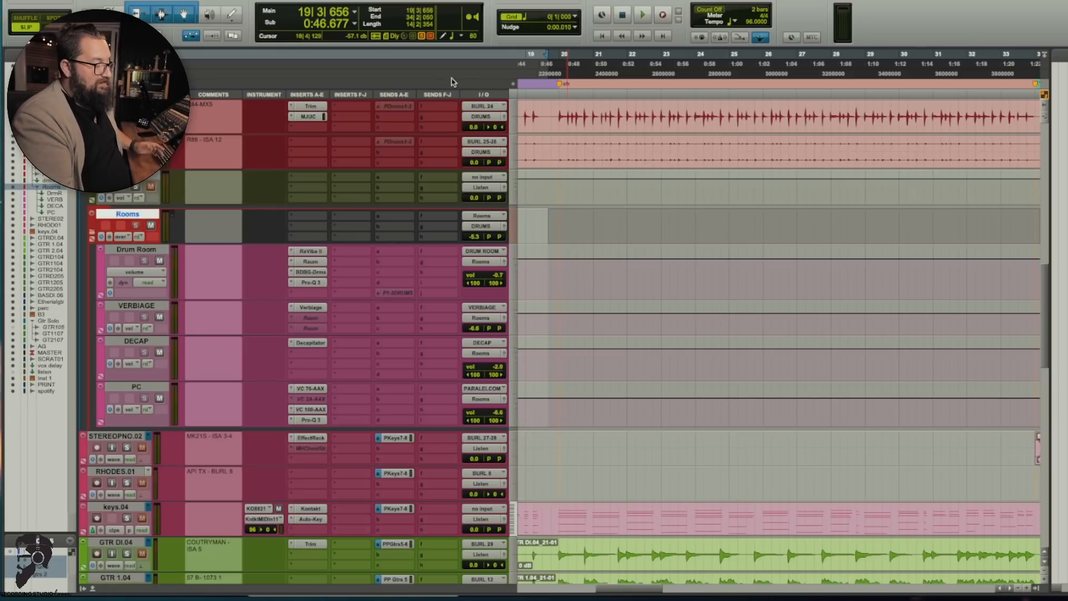
Step: Show more of the song's timeline and play the full arrangement from bar 20 and from bar 71
{"action": "left_click", "coordinate": [574, 222]}
{"action": "key", "text": "r"}
{"action": "key", "text": "r"}
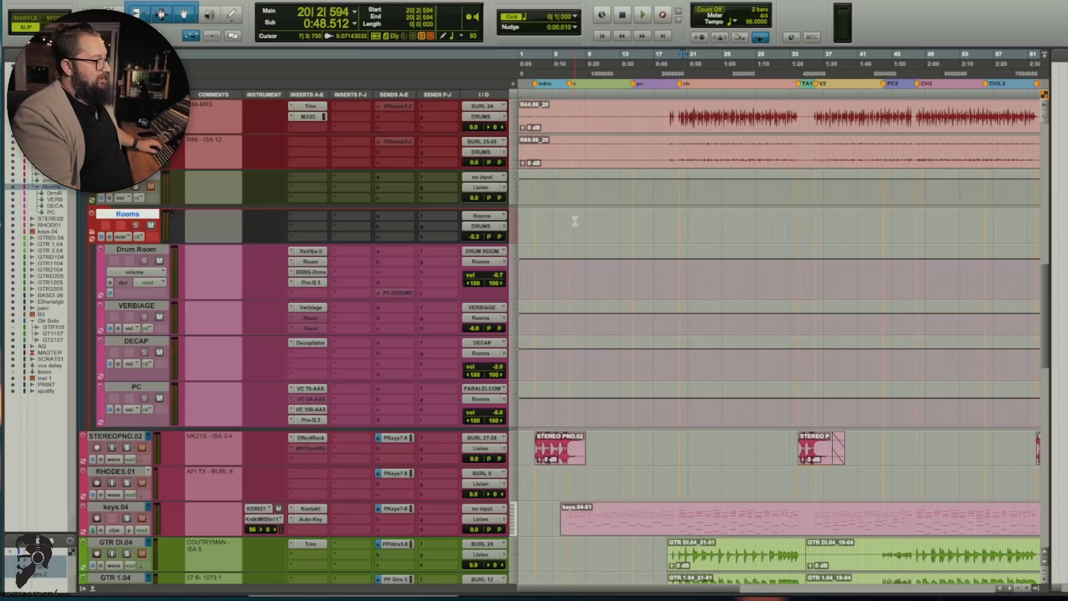
{"action": "key", "text": "space"}
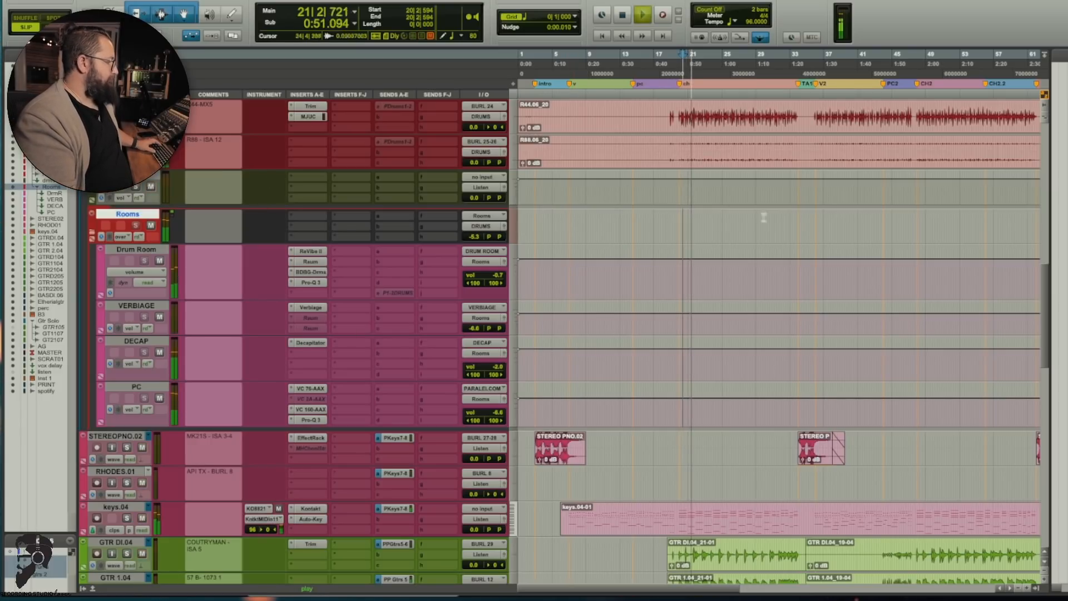
{"action": "key", "text": "space"}
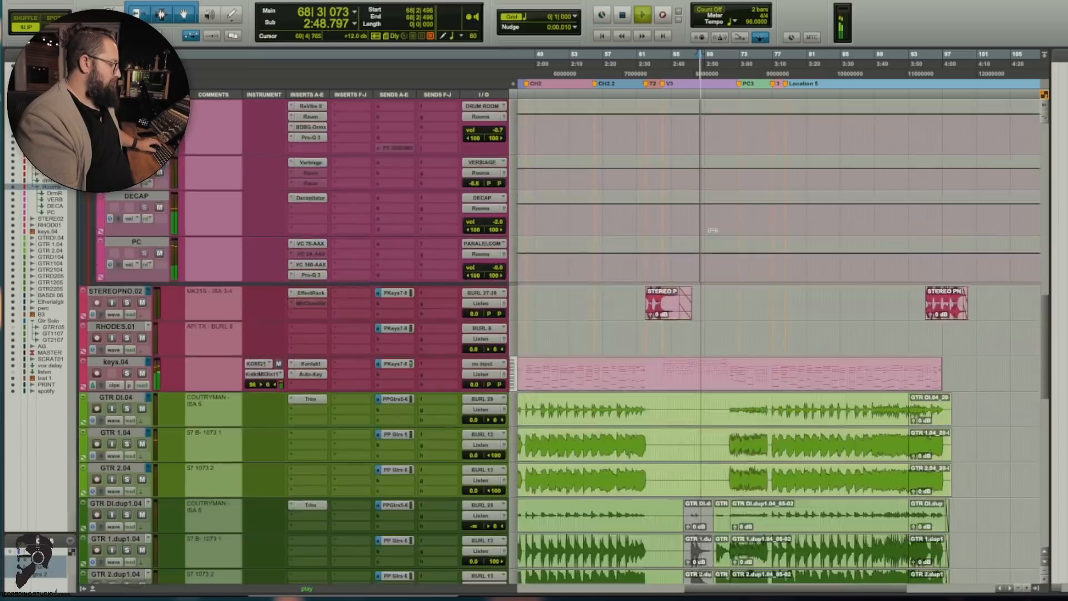
{"action": "scroll", "coordinate": [734, 167], "scroll_direction": "down", "scroll_amount": 10}
{"action": "left_click", "coordinate": [726, 248]}
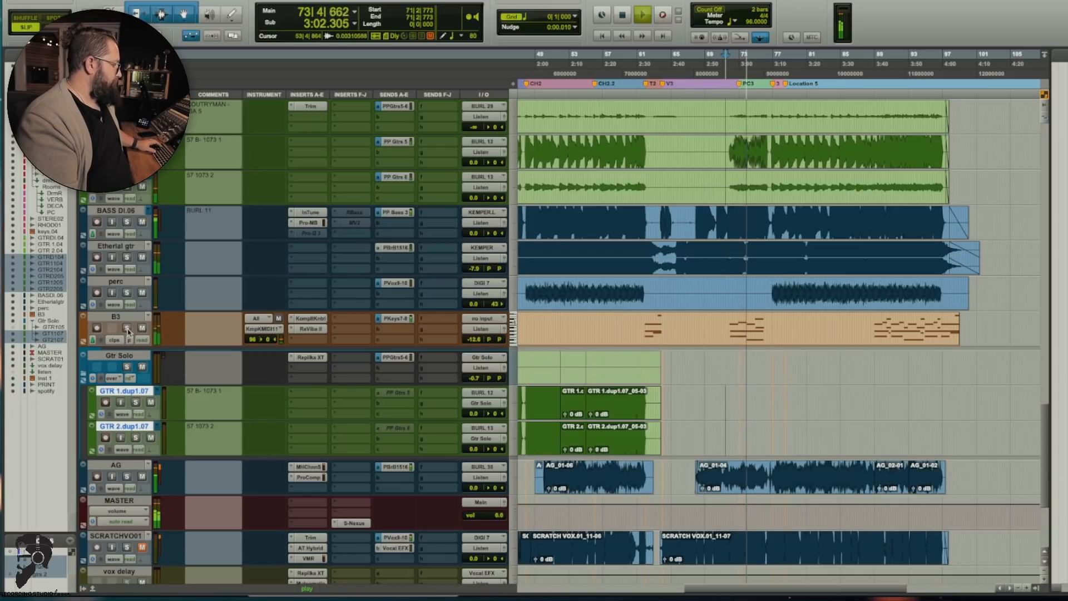
{"action": "key", "text": "space"}
Step: Play keys.04 in solo from bar 76 and view its Kontakt piano instrument, The Maverick, closing it again
{"action": "scroll", "coordinate": [217, 366], "scroll_direction": "up", "scroll_amount": 5}
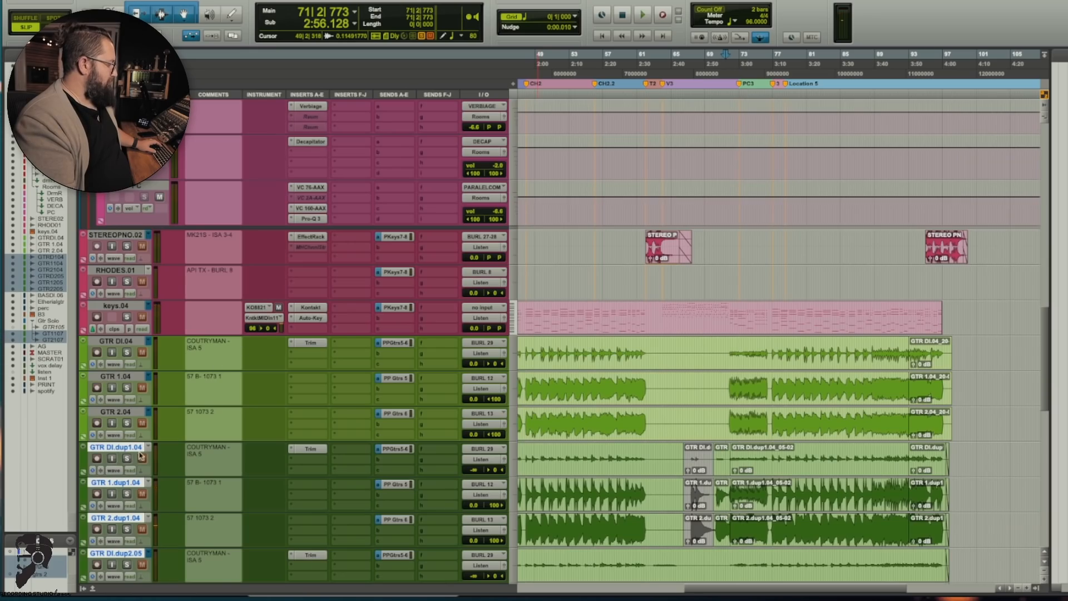
{"action": "scroll", "coordinate": [139, 458], "scroll_direction": "up", "scroll_amount": 15}
{"action": "scroll", "coordinate": [138, 440], "scroll_direction": "down", "scroll_amount": 18}
{"action": "scroll", "coordinate": [137, 424], "scroll_direction": "up", "scroll_amount": 4}
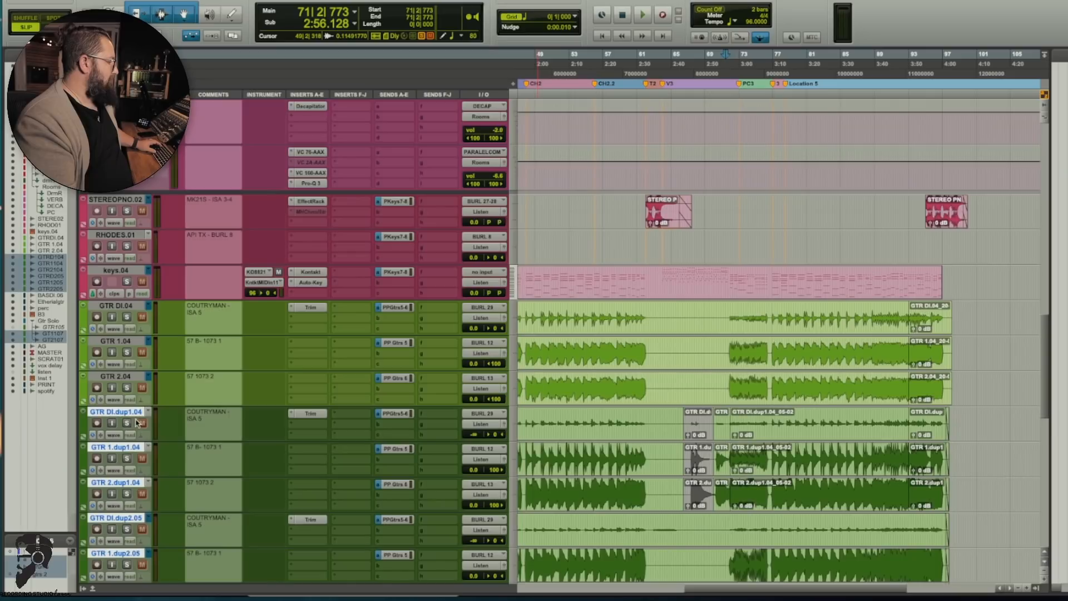
{"action": "scroll", "coordinate": [137, 423], "scroll_direction": "up", "scroll_amount": 8}
{"action": "scroll", "coordinate": [143, 422], "scroll_direction": "down", "scroll_amount": 7}
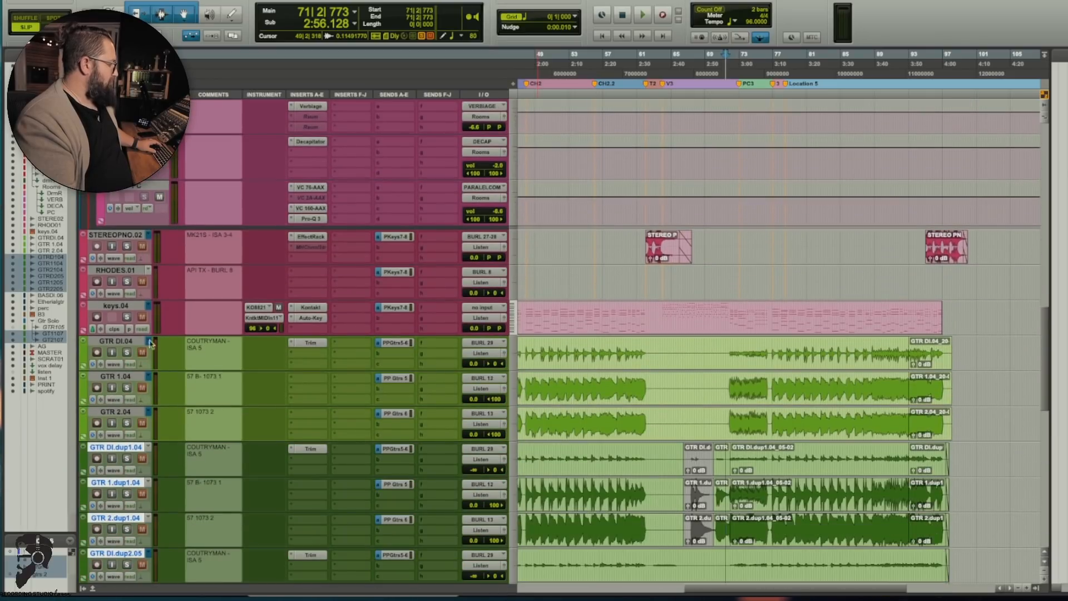
{"action": "left_click", "coordinate": [767, 280]}
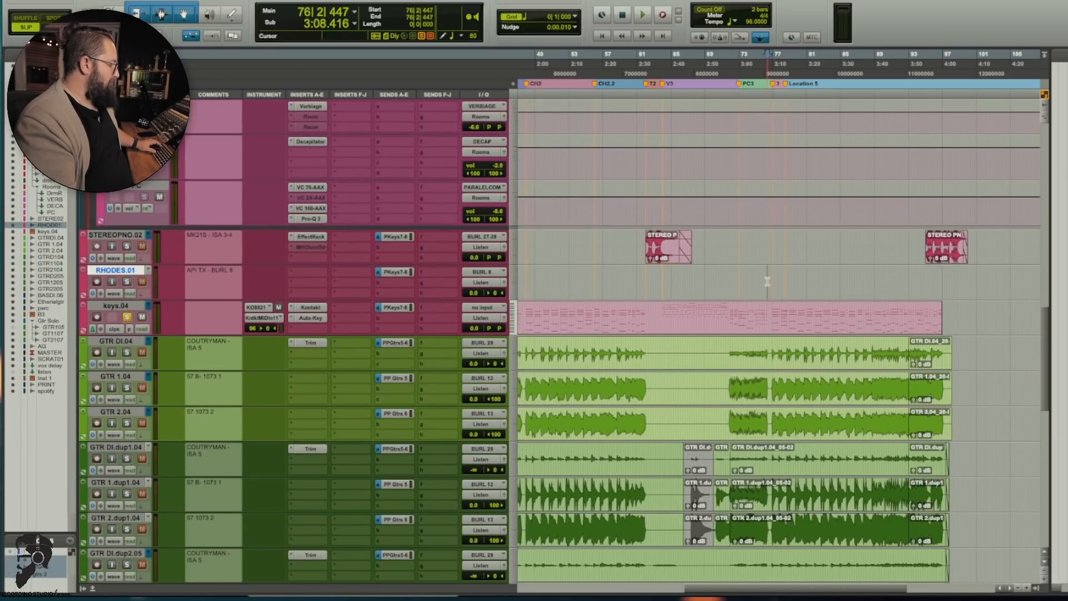
{"action": "key", "text": "space"}
{"action": "left_click", "coordinate": [307, 309]}
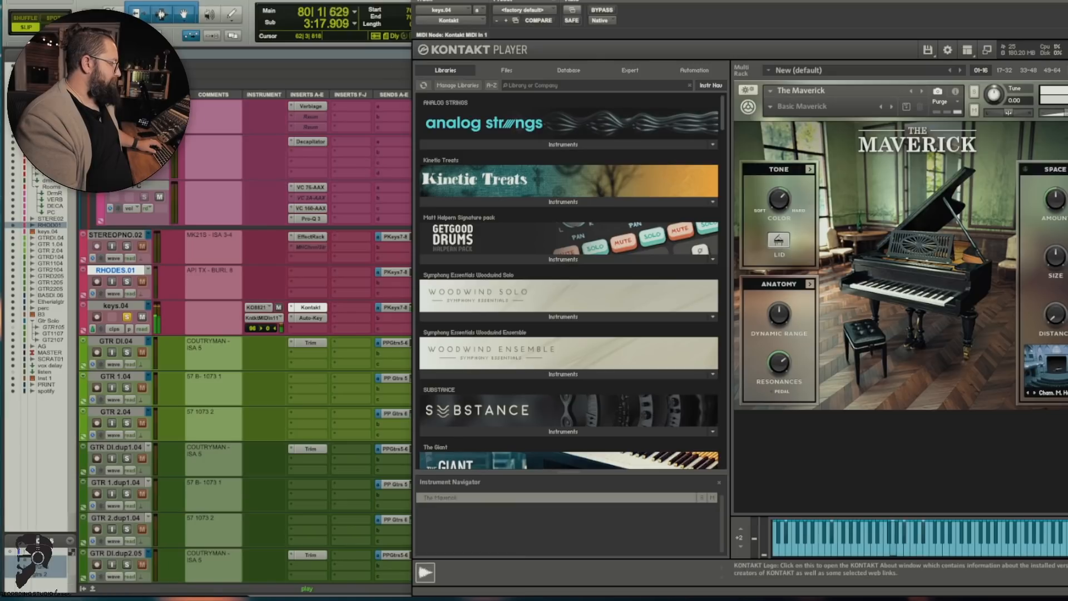
{"action": "left_click", "coordinate": [419, 1]}
{"action": "key", "text": "space"}
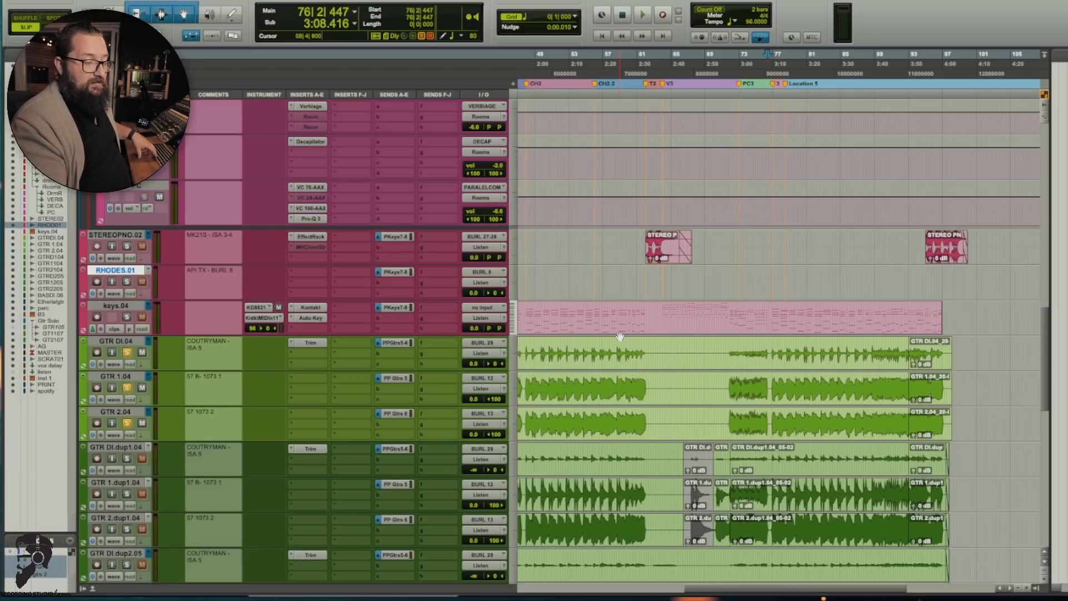
Step: Play from bar 76 and solo the first, dup1 and dup2 guitar layers in turn, and all three together
{"action": "key", "text": "space"}
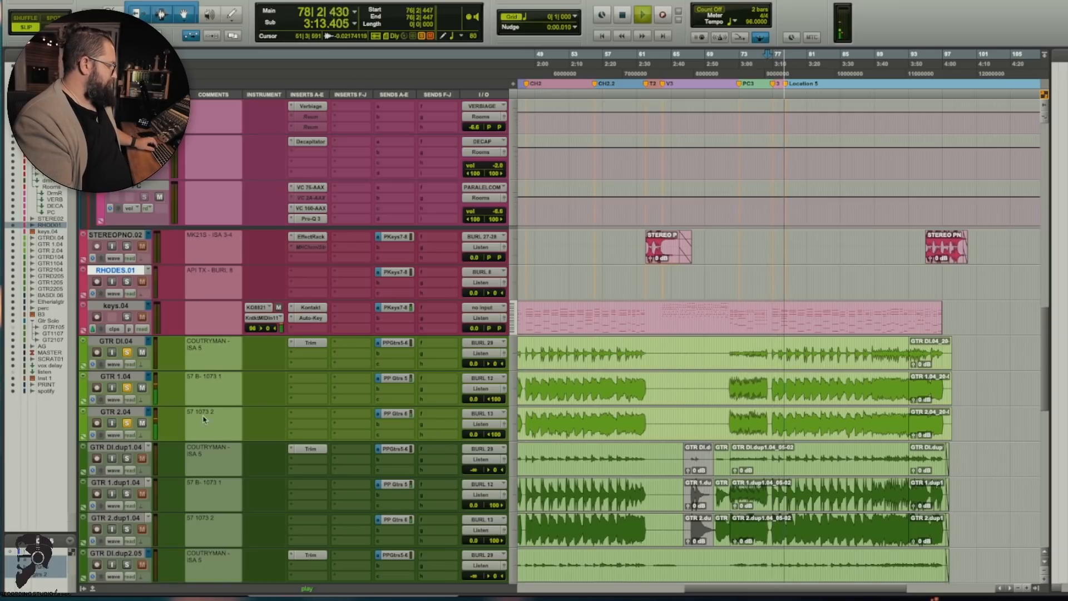
{"action": "left_click", "coordinate": [125, 461]}
{"action": "scroll", "coordinate": [127, 466], "scroll_direction": "down", "scroll_amount": 6}
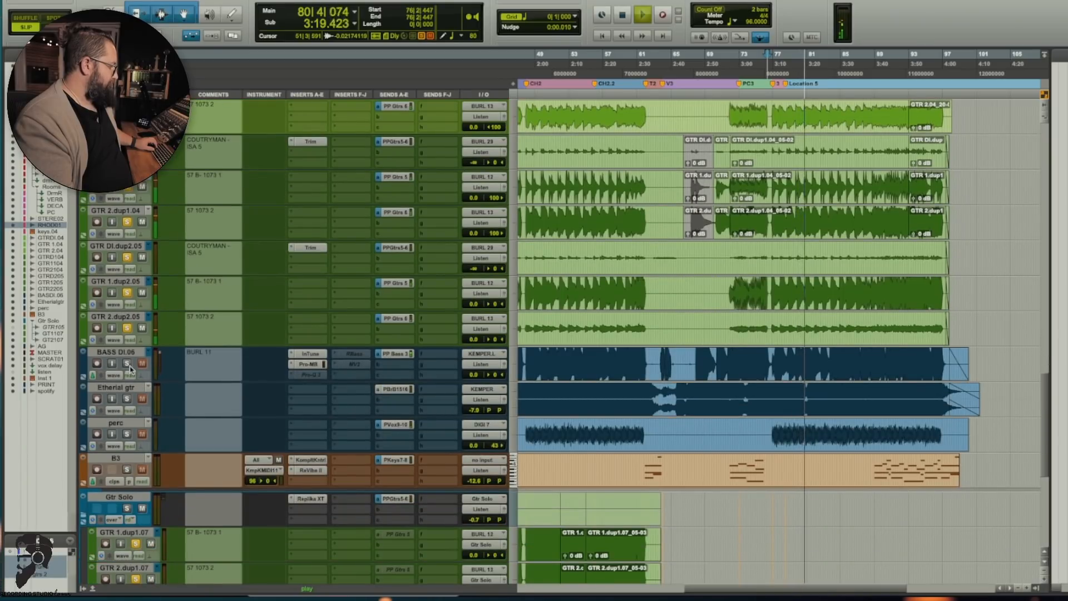
{"action": "left_click", "coordinate": [126, 327]}
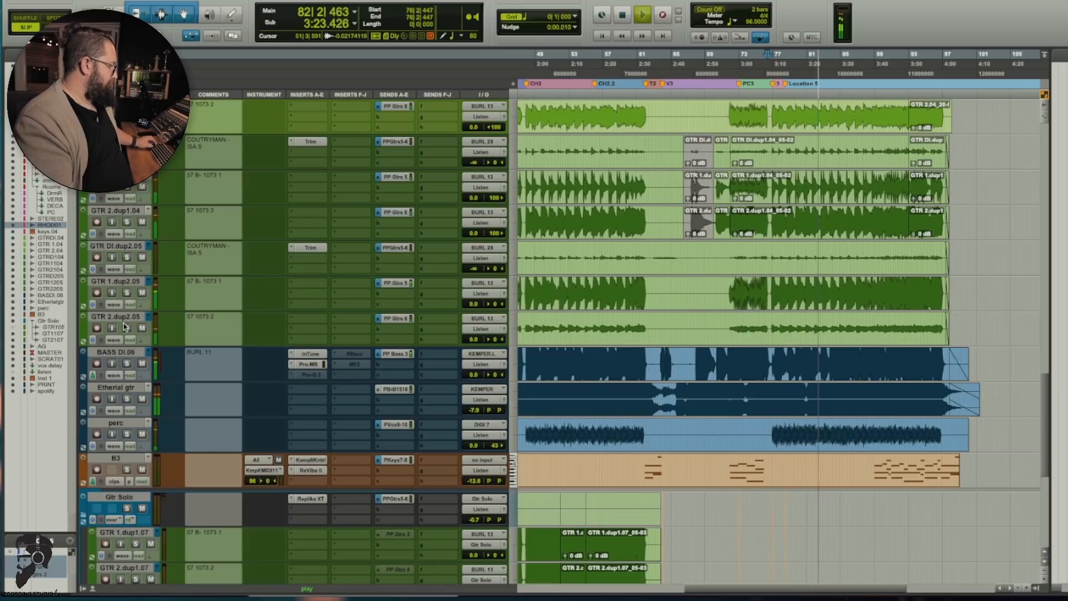
{"action": "scroll", "coordinate": [127, 320], "scroll_direction": "up", "scroll_amount": 10}
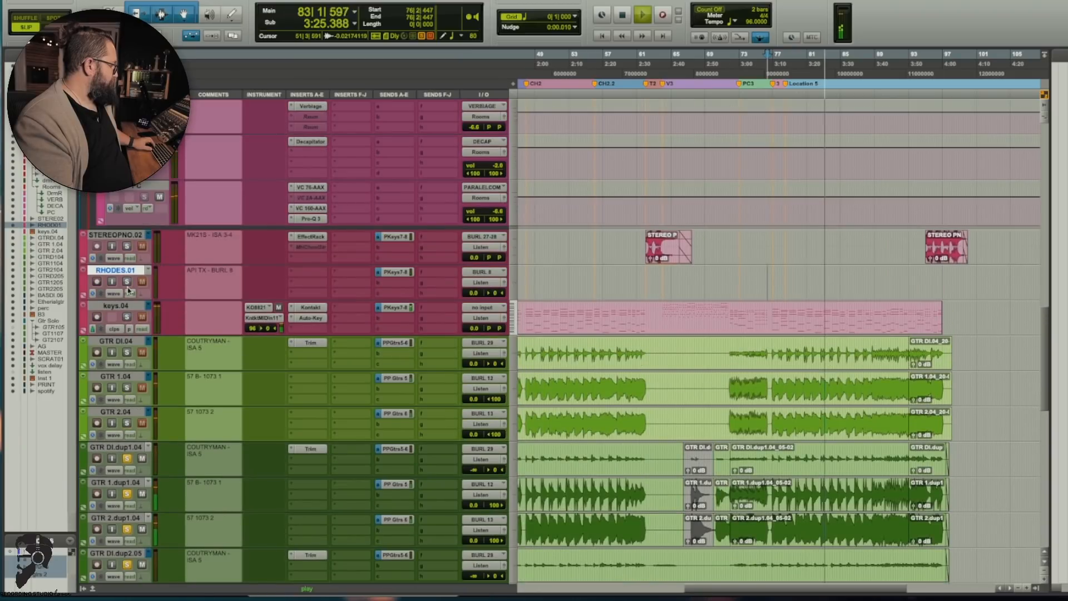
{"action": "left_click", "coordinate": [127, 352]}
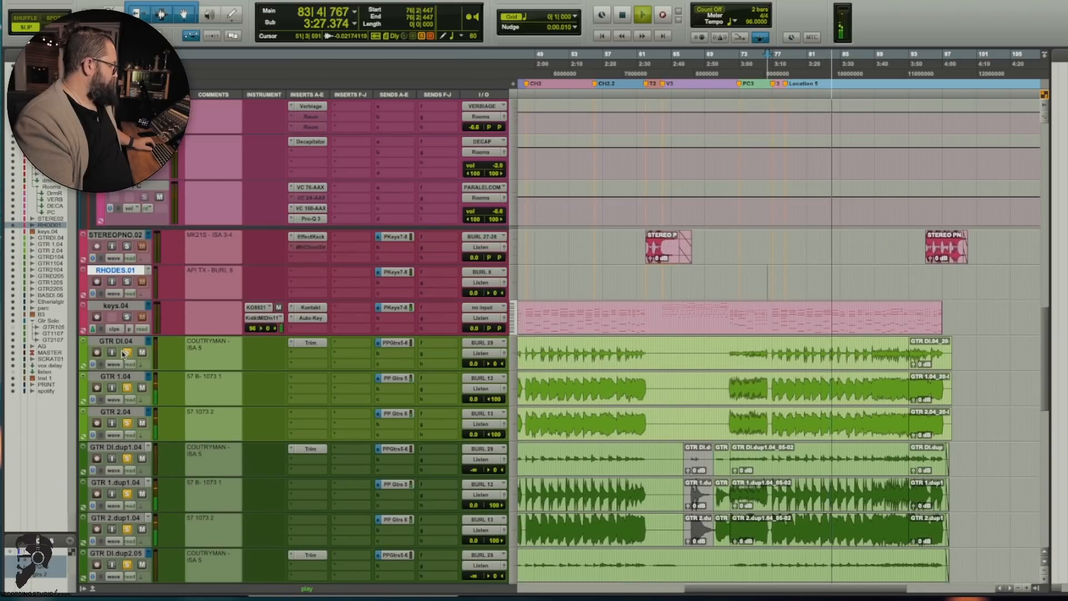
Step: Play the soloed guitar layers together with the two Gtr Solo tracks from bar 48
{"action": "scroll", "coordinate": [216, 370], "scroll_direction": "down", "scroll_amount": 9}
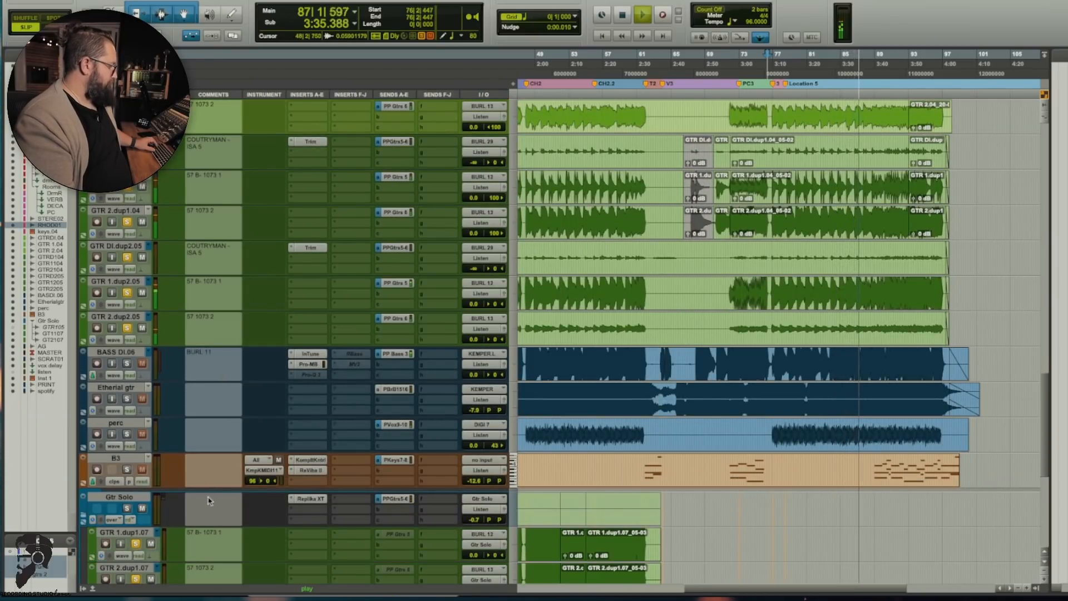
{"action": "left_click", "coordinate": [532, 323]}
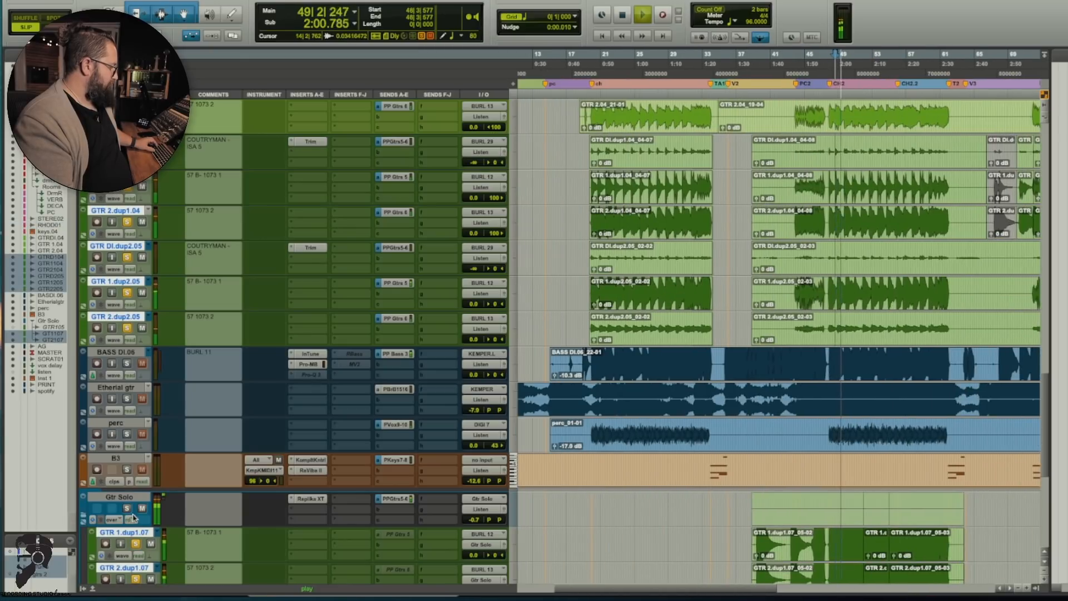
{"action": "scroll", "coordinate": [323, 520], "scroll_direction": "down", "scroll_amount": 8}
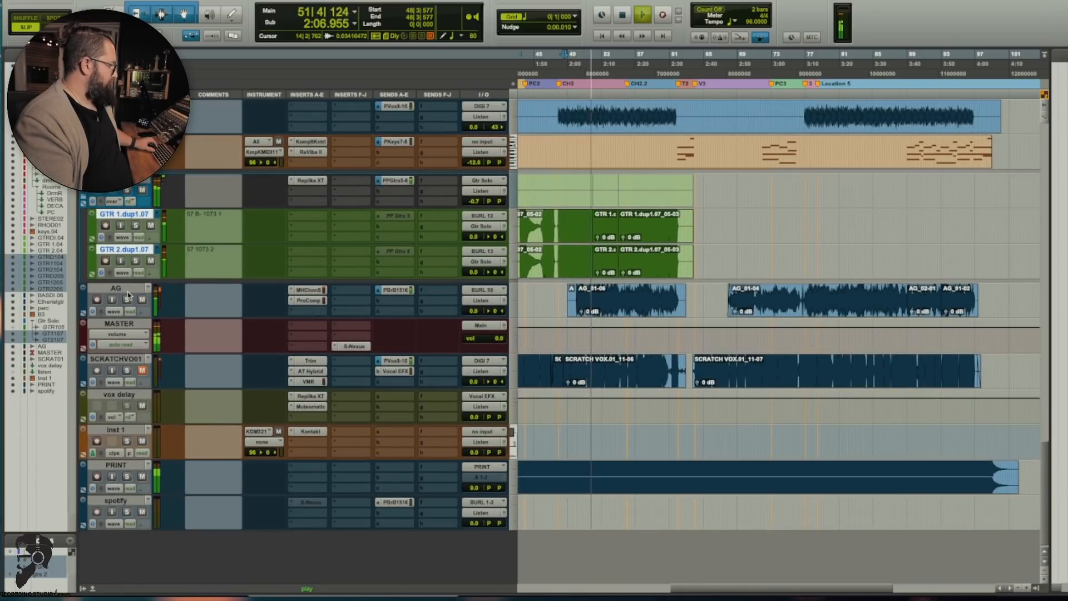
{"action": "key", "text": "space"}
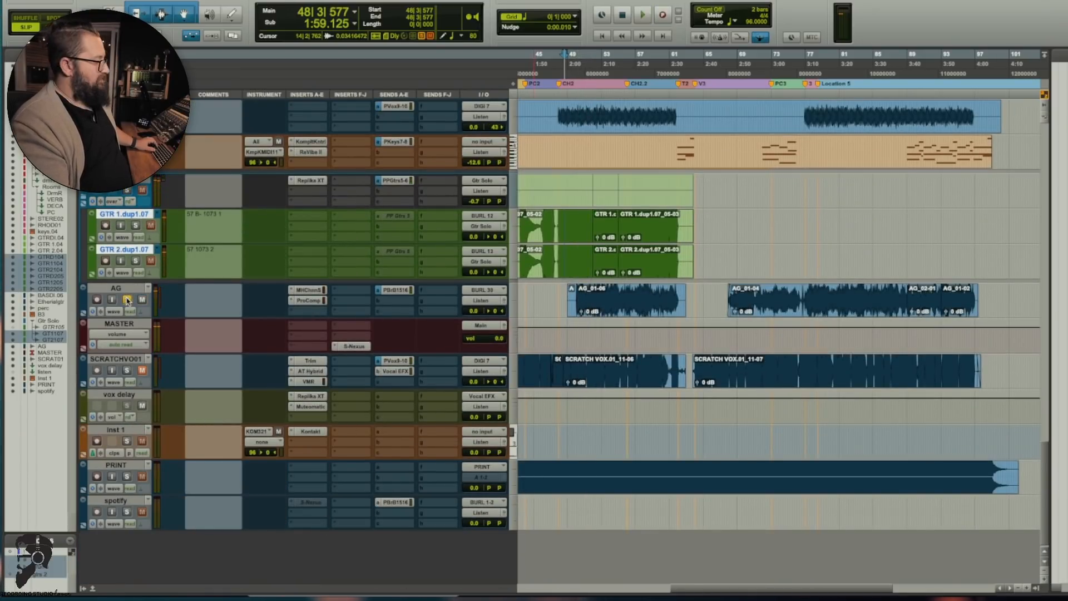
Step: Play the AG track in solo from bar 51, and again from there with the rest of the arrangement
{"action": "left_click", "coordinate": [585, 297]}
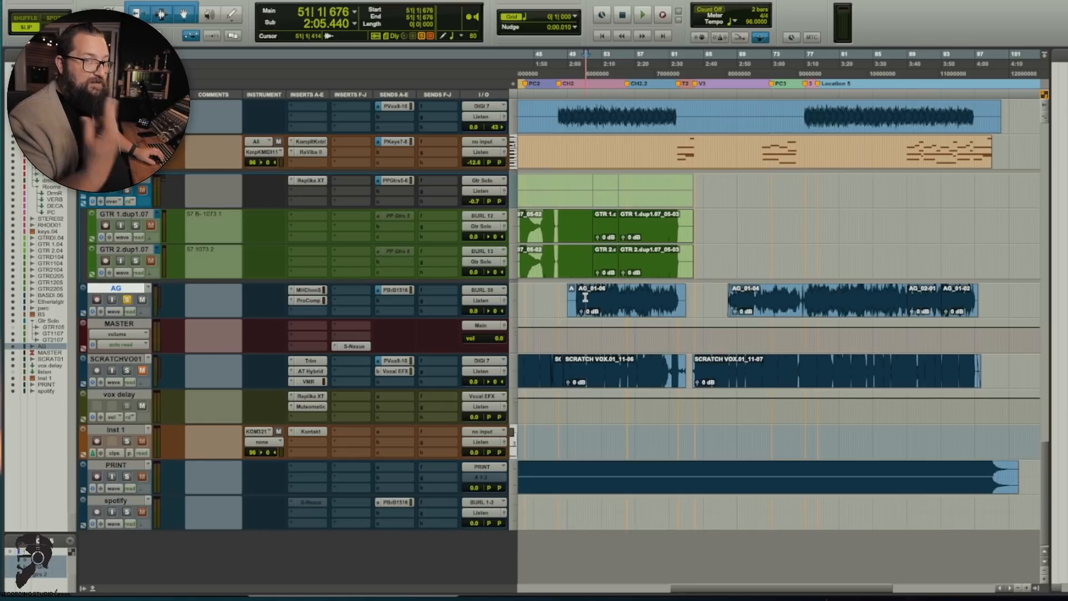
{"action": "key", "text": "space"}
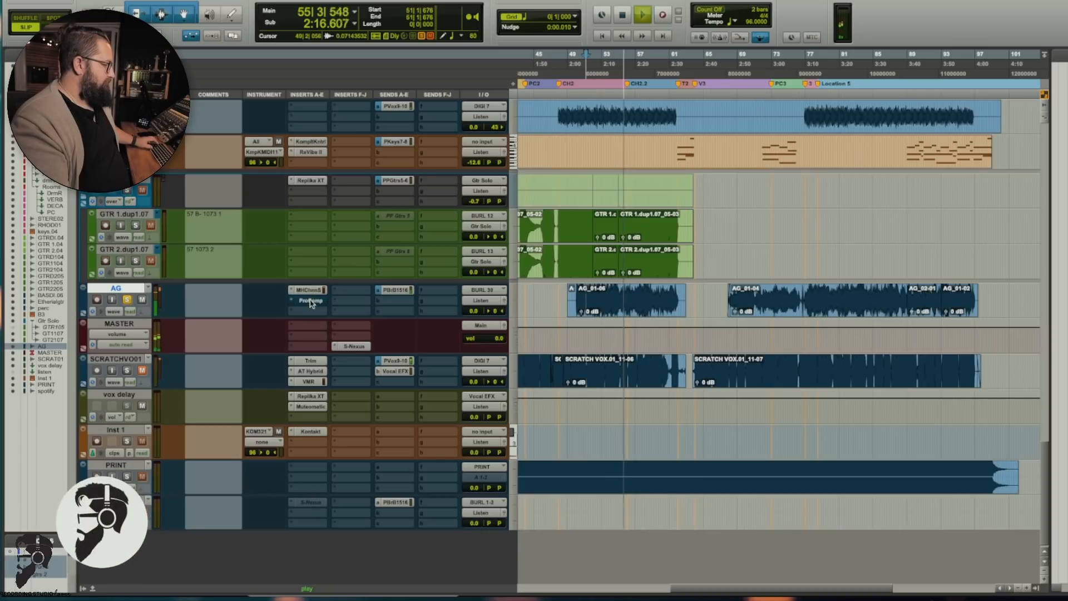
{"action": "key", "text": "space"}
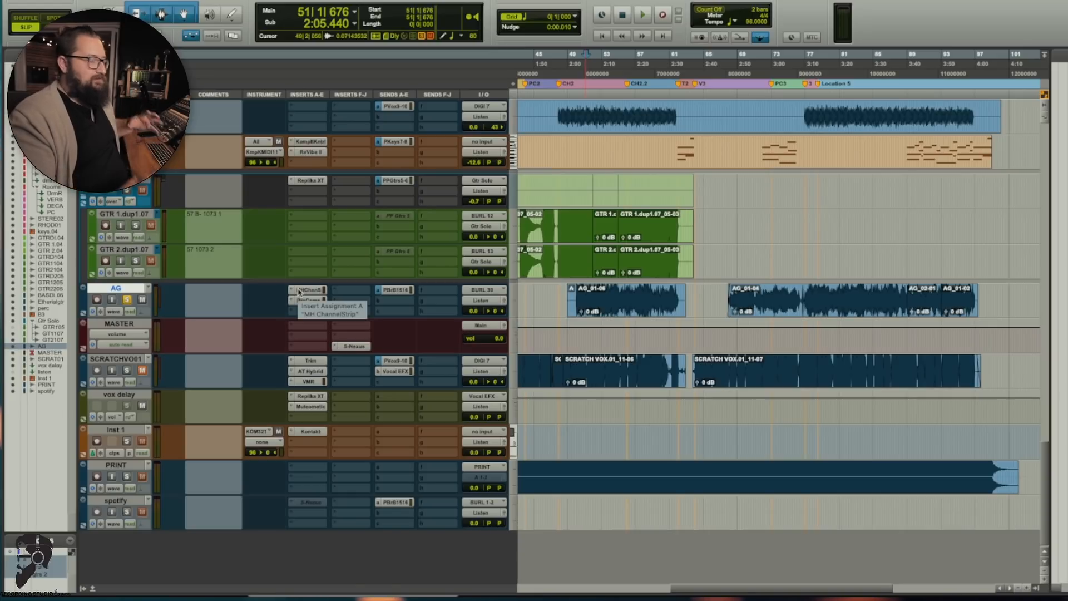
{"action": "key", "text": "space"}
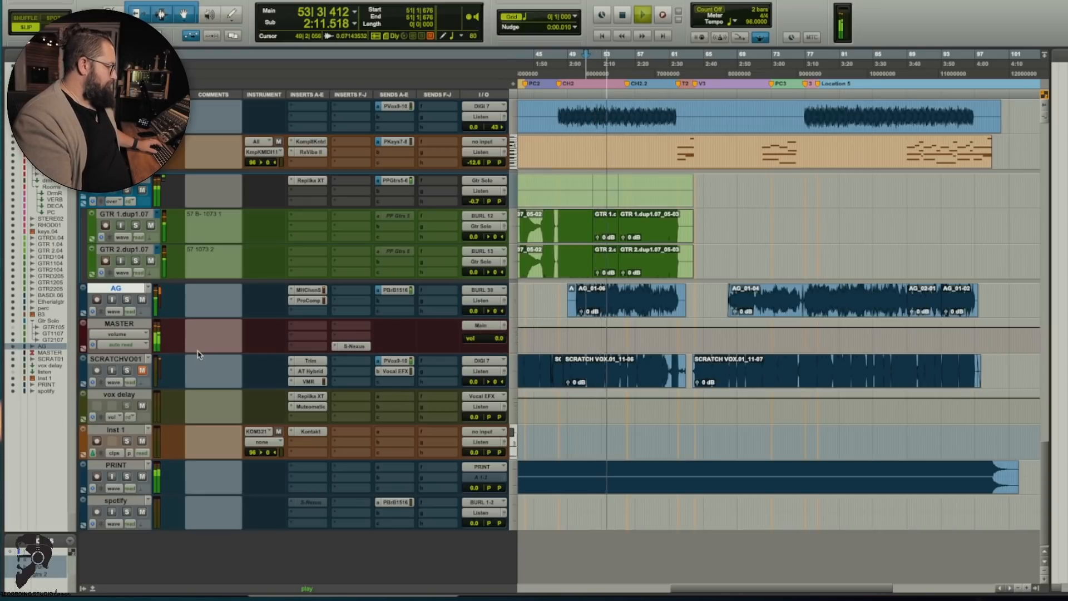
{"action": "key", "text": "space"}
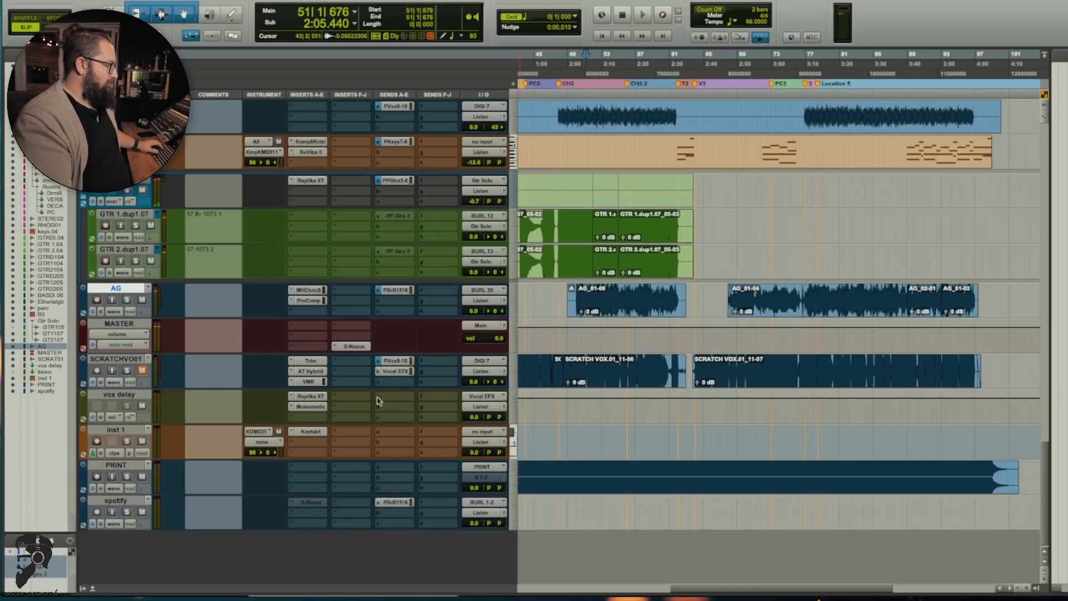
Step: Play STEREOPNO.02 in solo from bar 62 and view its Soundtoys Effect Rack, closing it again
{"action": "scroll", "coordinate": [377, 401], "scroll_direction": "up", "scroll_amount": 5}
{"action": "scroll", "coordinate": [370, 409], "scroll_direction": "up", "scroll_amount": 6}
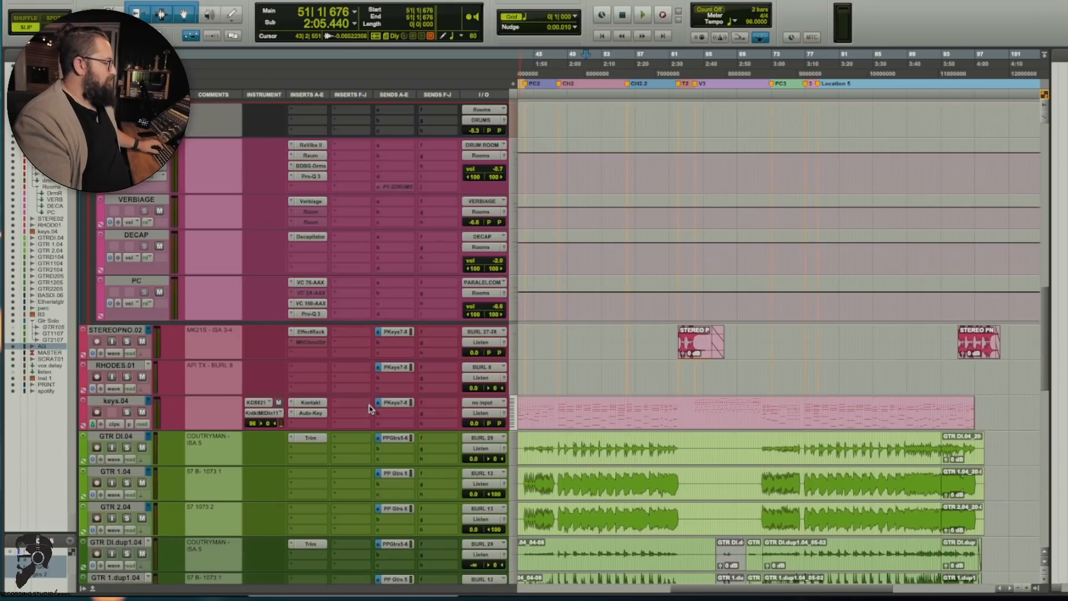
{"action": "scroll", "coordinate": [651, 359], "scroll_direction": "up", "scroll_amount": 1}
{"action": "left_click", "coordinate": [679, 407]}
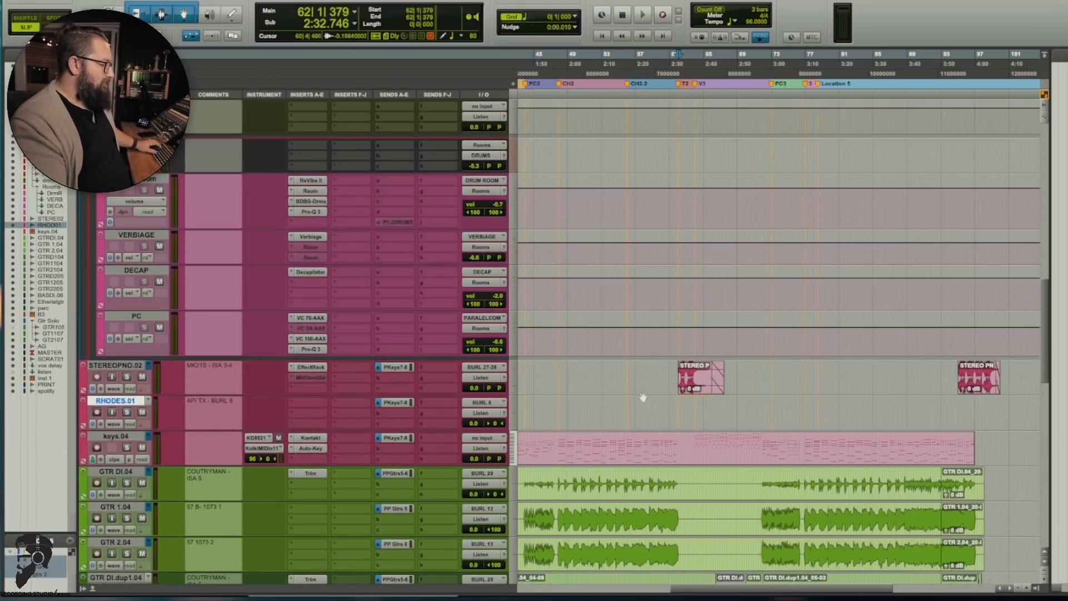
{"action": "left_click", "coordinate": [317, 368]}
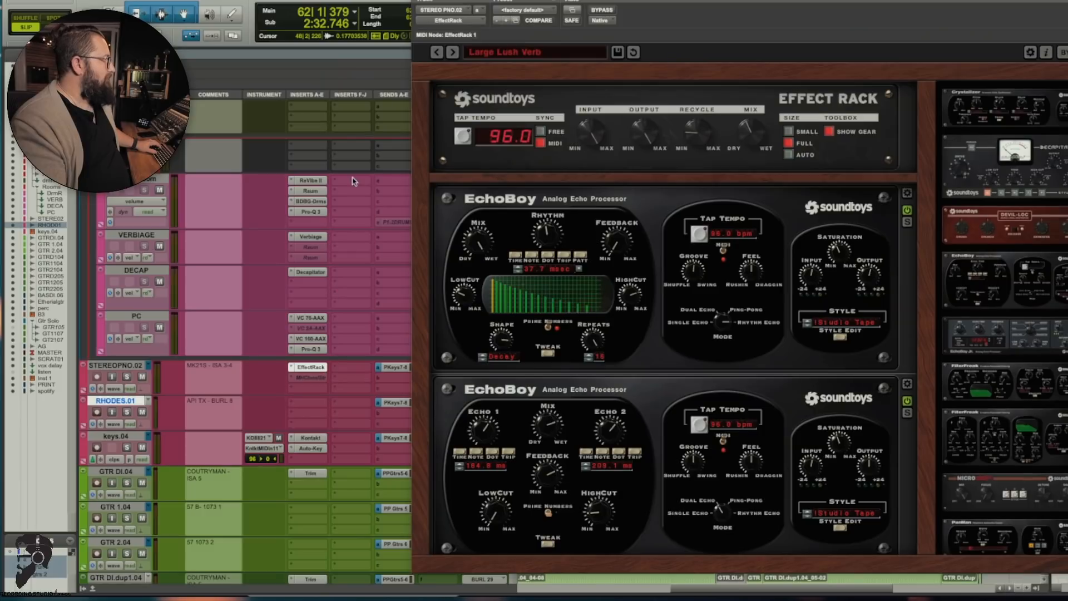
{"action": "left_click", "coordinate": [127, 376]}
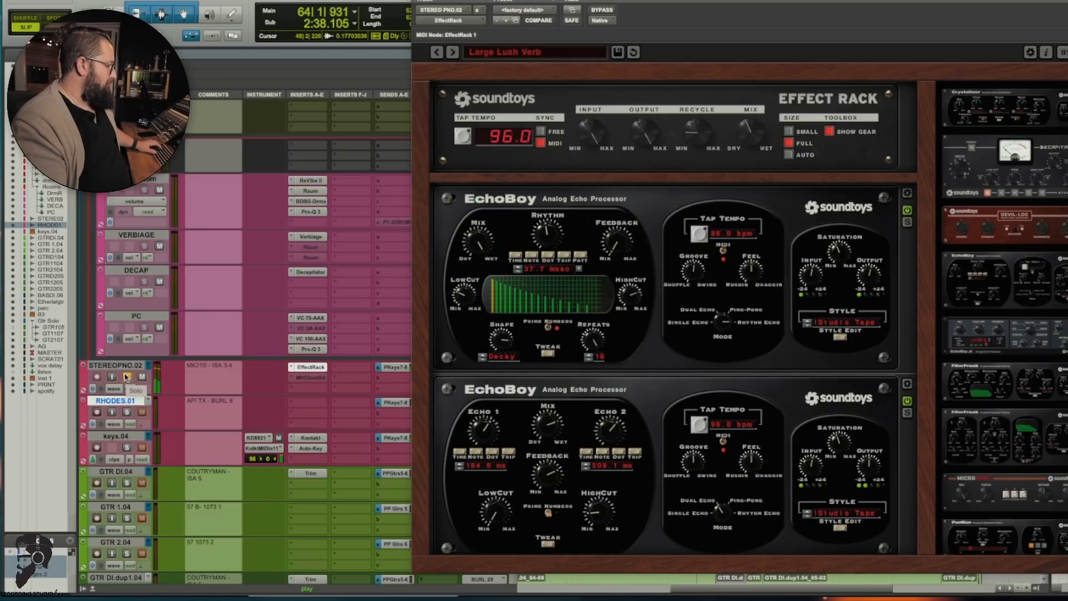
{"action": "key", "text": "space"}
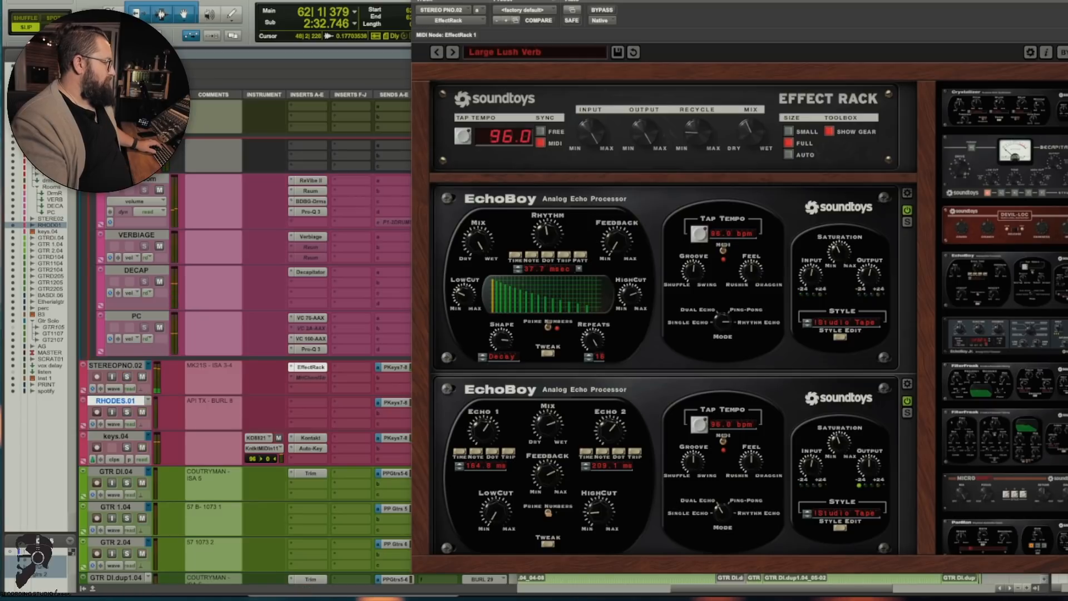
{"action": "left_click", "coordinate": [428, 3]}
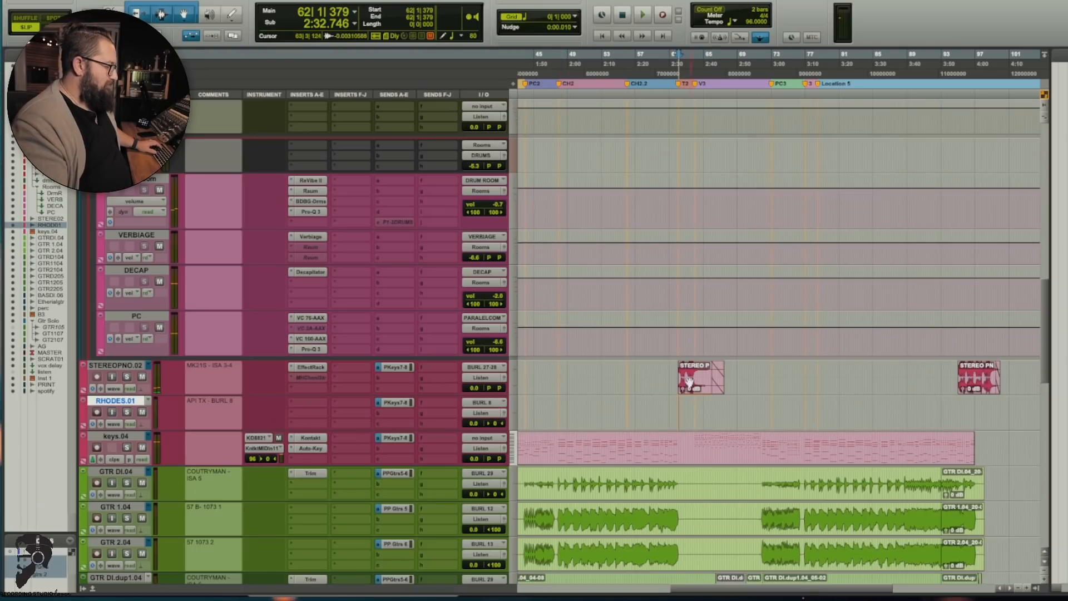
Step: Show the earlier part of the song and play the arrangement from bar 33, just before the piano clip
{"action": "scroll", "coordinate": [667, 375], "scroll_direction": "left", "scroll_amount": 5}
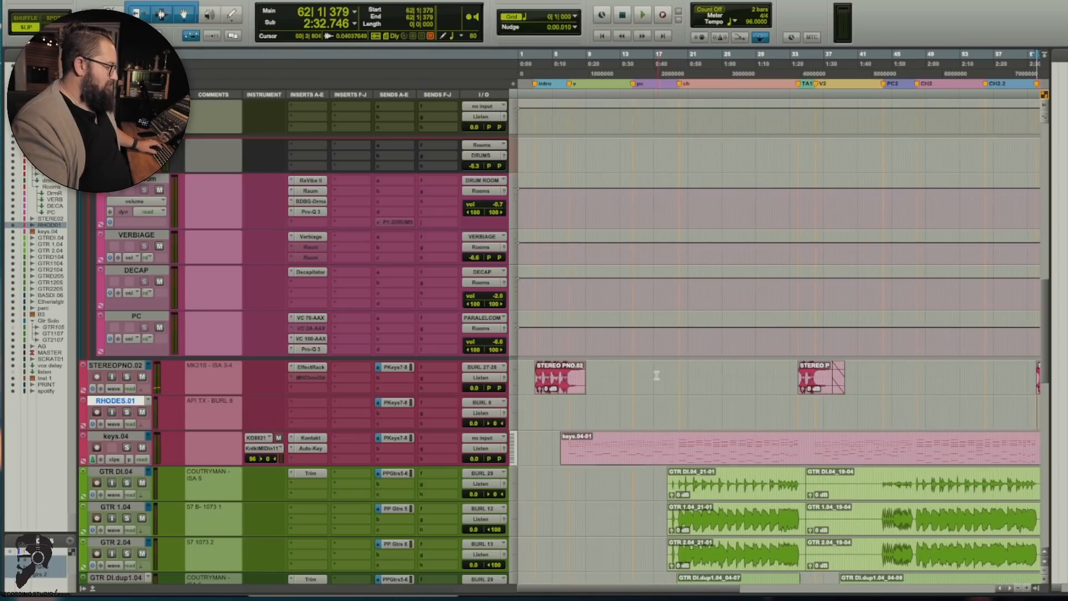
{"action": "left_click", "coordinate": [788, 376]}
{"action": "key", "text": "space"}
{"action": "scroll", "coordinate": [624, 233], "scroll_direction": "down", "scroll_amount": 8}
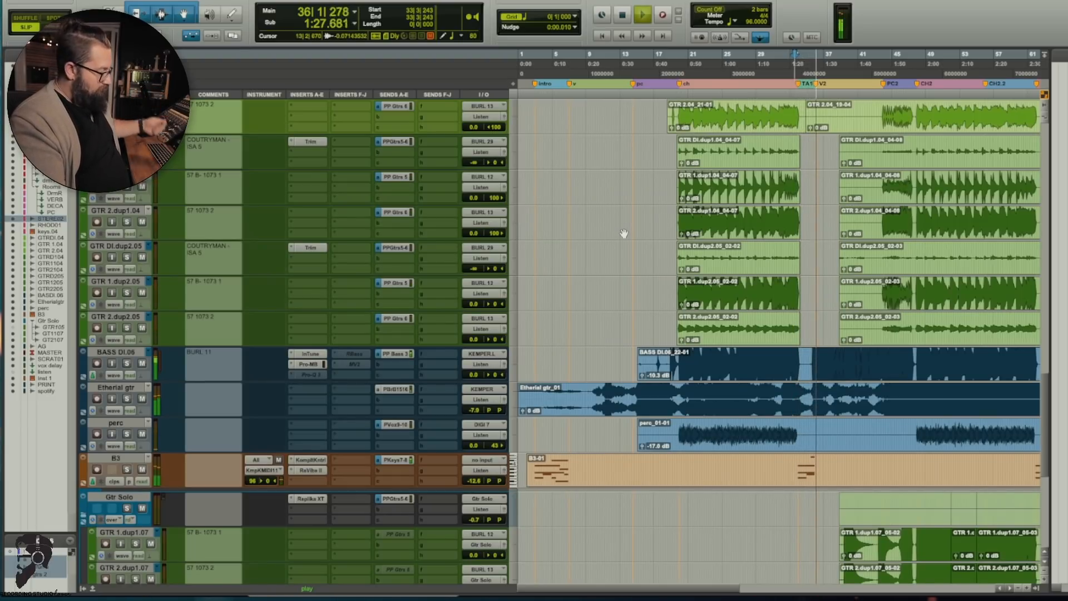
{"action": "key", "text": "space"}
Step: Play BASS DI.06 in solo from bar 33 and from bar 40, and view its first Pro-MB insert, closing it again
{"action": "left_click", "coordinate": [127, 363]}
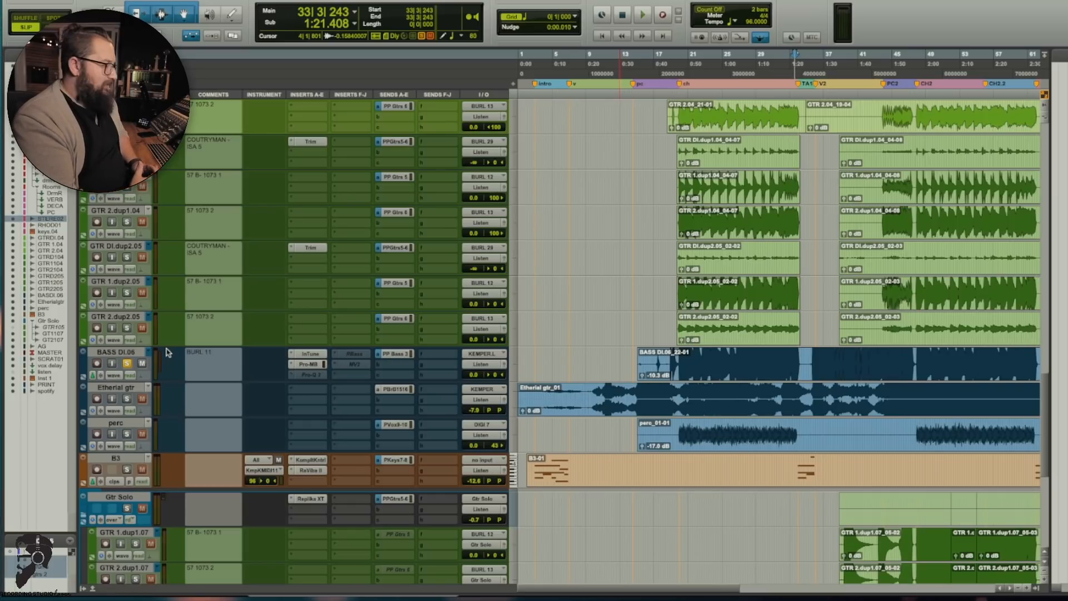
{"action": "key", "text": "space"}
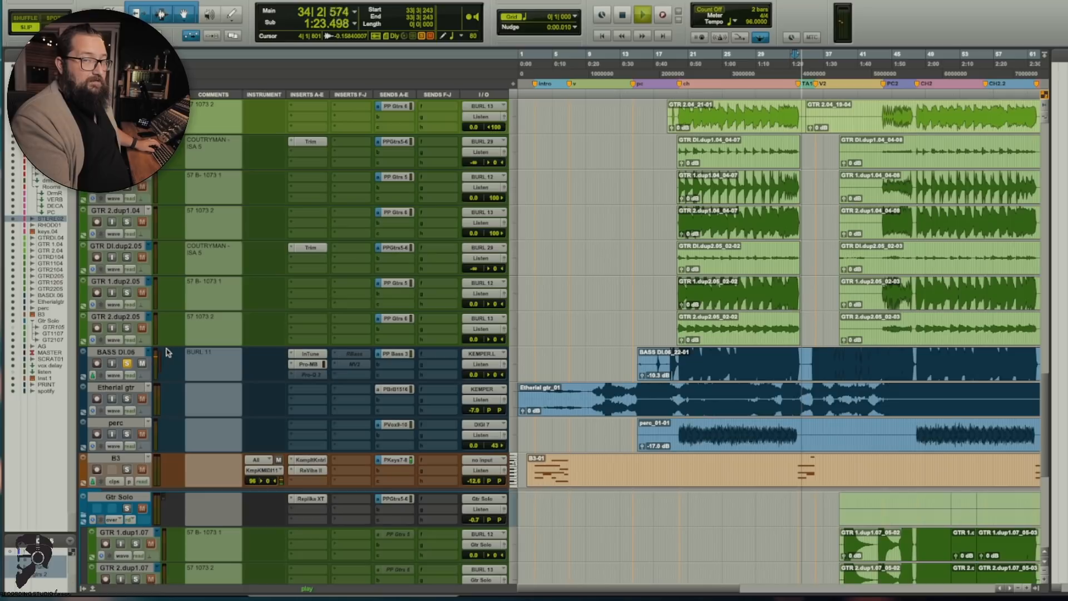
{"action": "key", "text": "space"}
{"action": "left_click", "coordinate": [850, 357]}
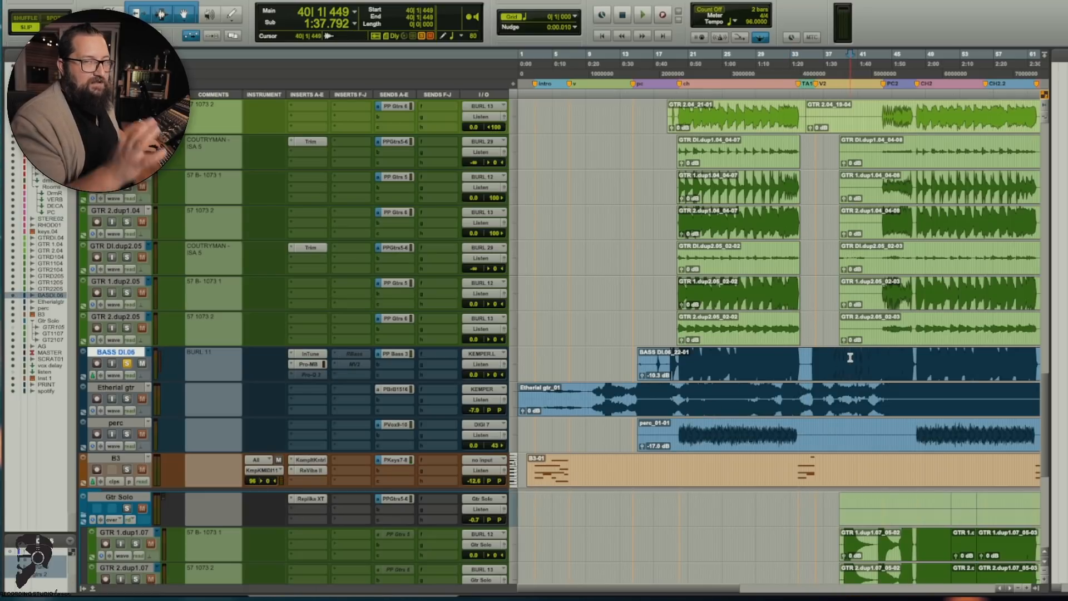
{"action": "key", "text": "space"}
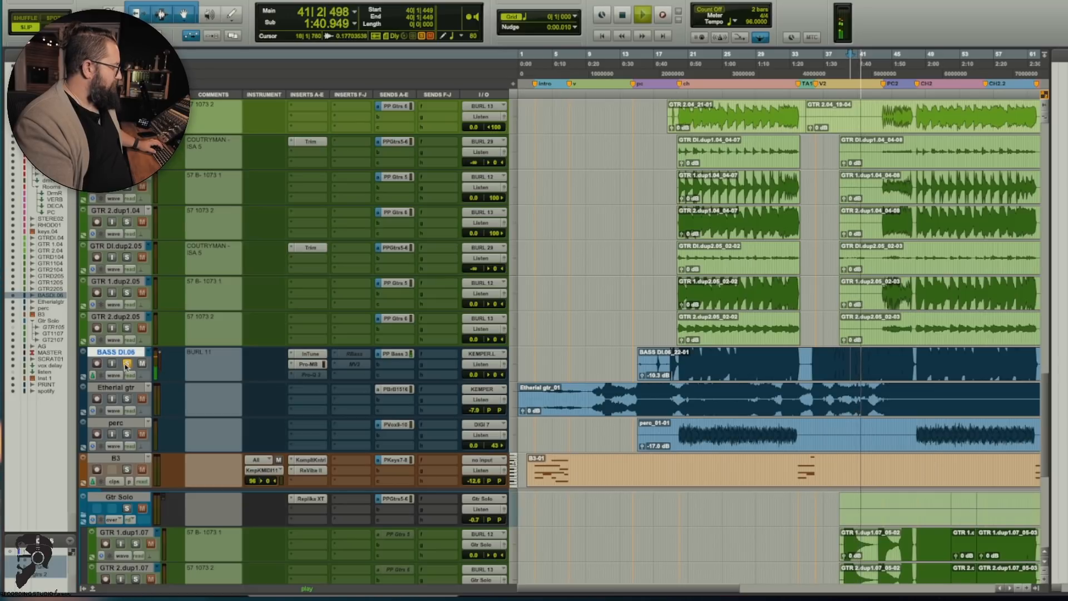
{"action": "key", "text": "space"}
{"action": "left_click", "coordinate": [307, 364]}
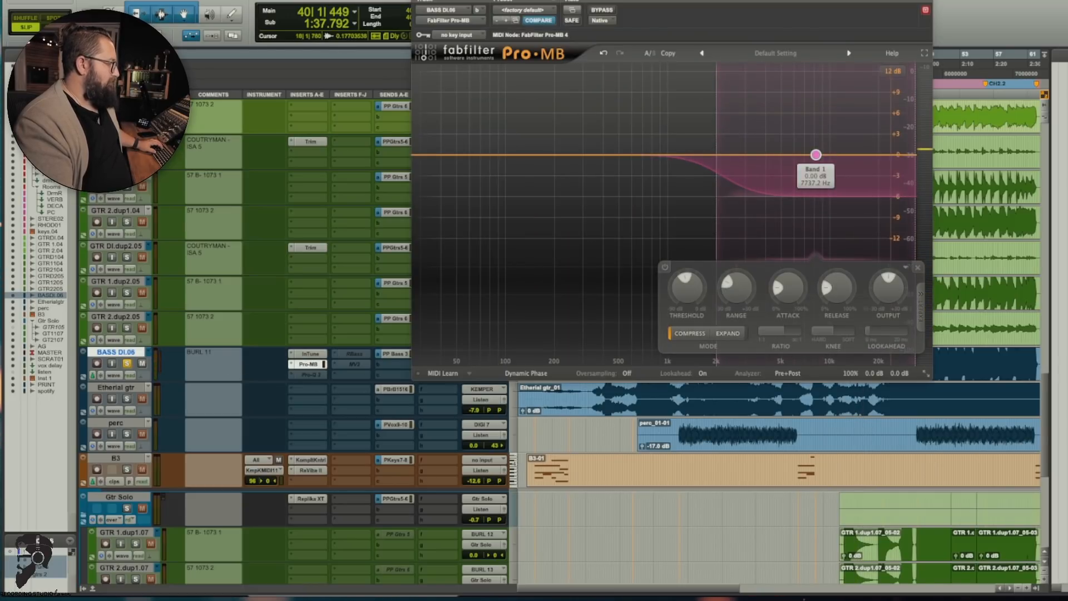
{"action": "key", "text": "super+w"}
Step: Make the BASS DI.06 track taller and activate its Pro-Q 3, Lo-Fi, second Pro-MB, RBass and MV2 inserts
{"action": "left_click_drag", "start_coordinate": [111, 381], "coordinate": [117, 441]}
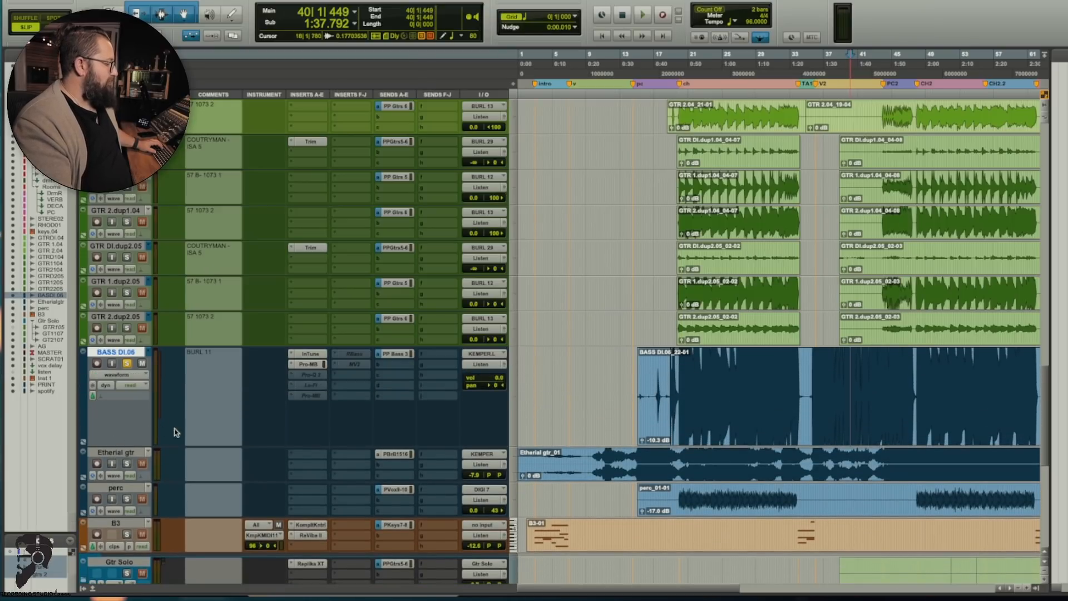
{"action": "left_click", "coordinate": [311, 376], "text": "ctrl+super"}
{"action": "left_click", "coordinate": [311, 385], "text": "ctrl+super"}
{"action": "left_click", "coordinate": [312, 395], "text": "ctrl+super"}
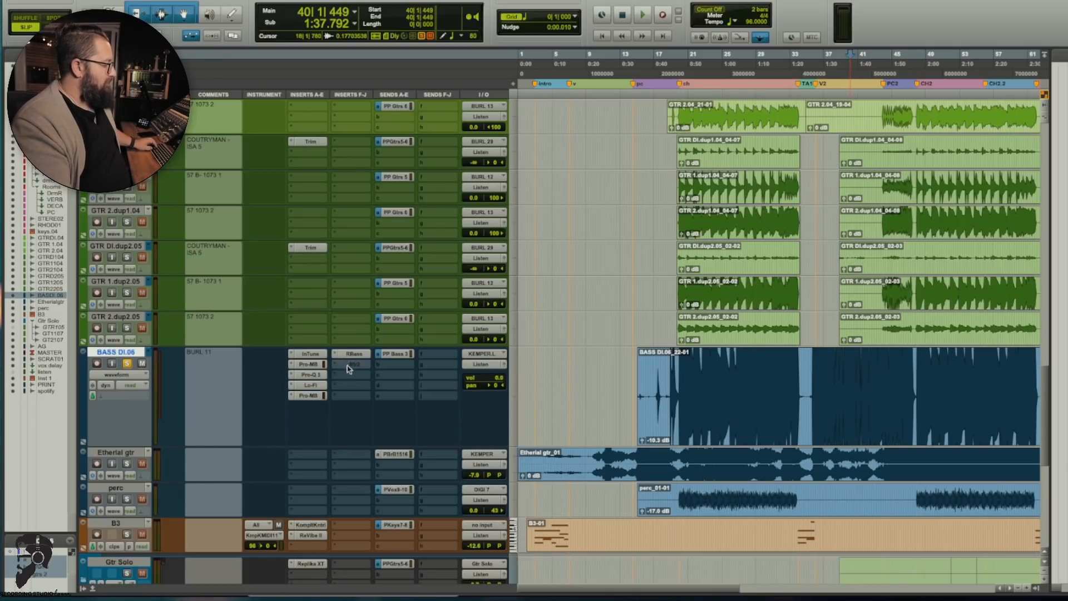
{"action": "left_click", "coordinate": [350, 365]}
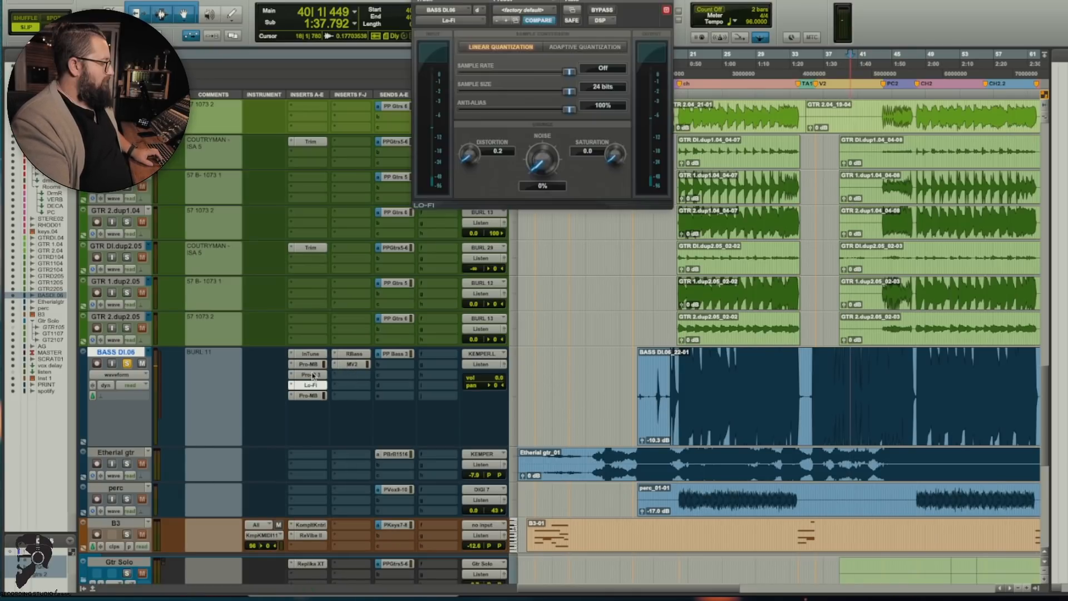
Step: View the bass track's Lo-Fi, second Pro-MB, RBass and MV2 settings in turn, and play the processed bass in solo from bar 40
{"action": "left_click", "coordinate": [311, 375]}
{"action": "left_click", "coordinate": [310, 385]}
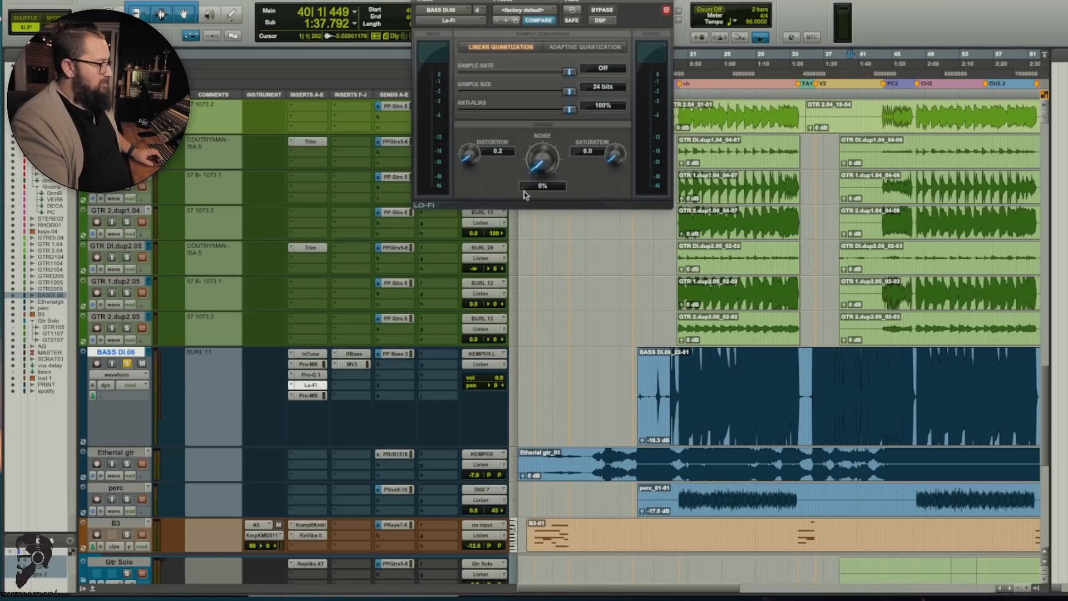
{"action": "left_click", "coordinate": [311, 395]}
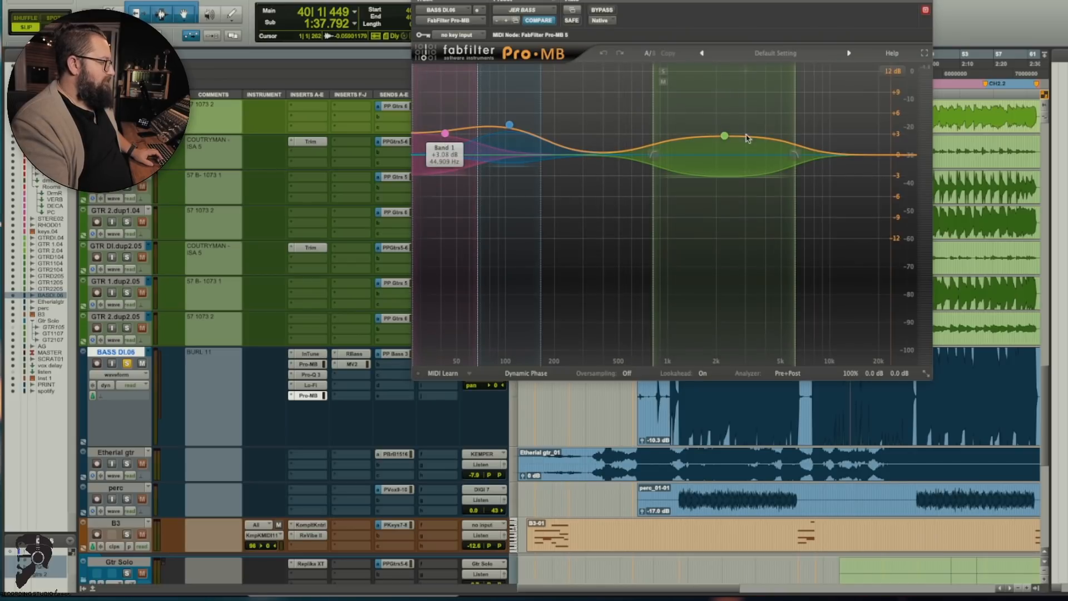
{"action": "left_click", "coordinate": [352, 355]}
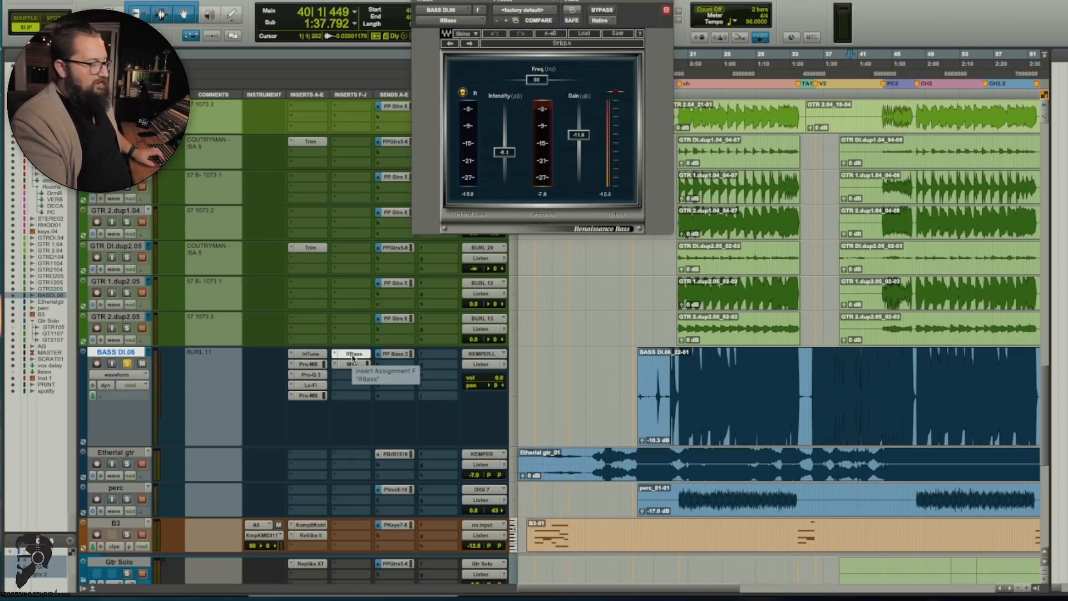
{"action": "left_click", "coordinate": [353, 364]}
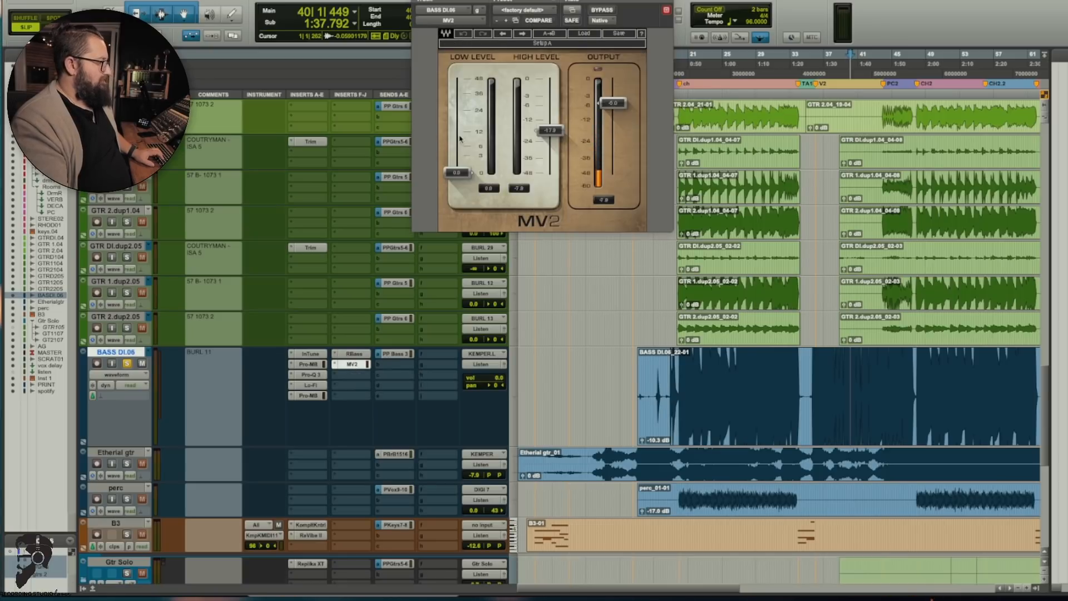
{"action": "key", "text": "super+w"}
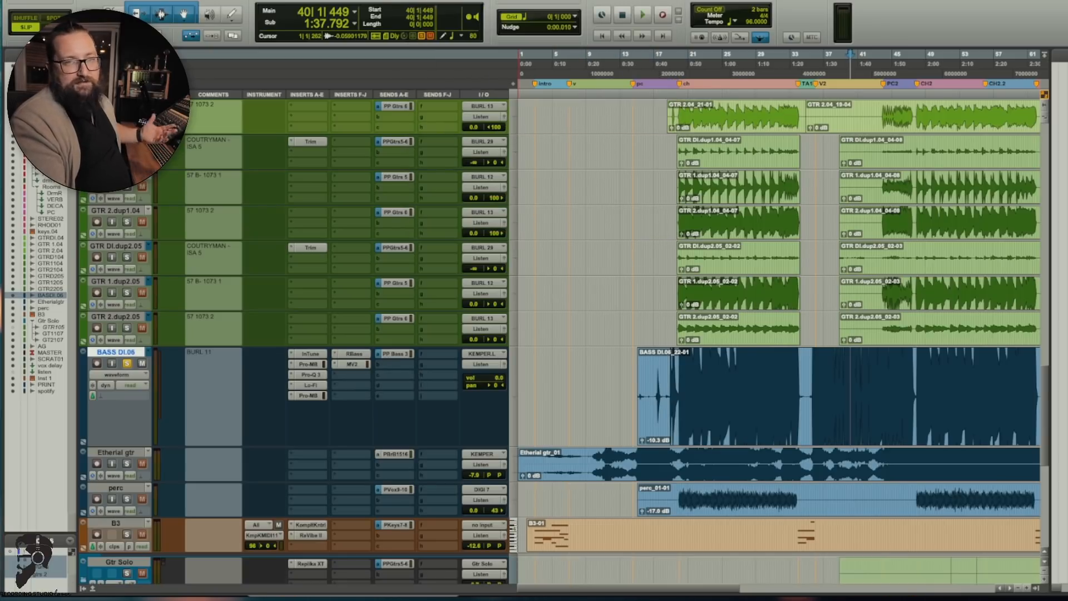
{"action": "key", "text": "space"}
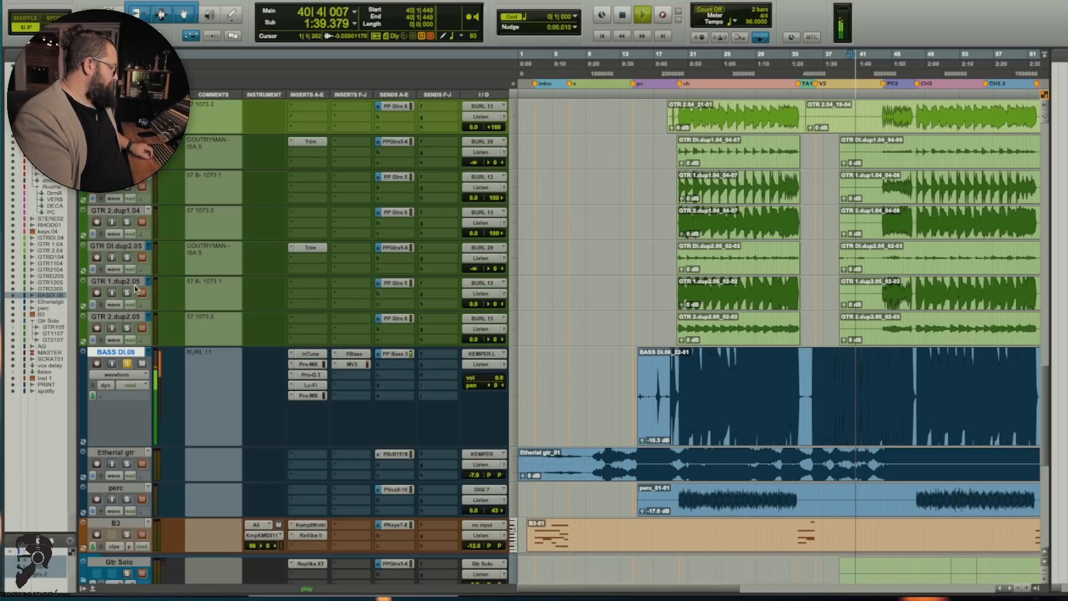
{"action": "left_click", "coordinate": [127, 363]}
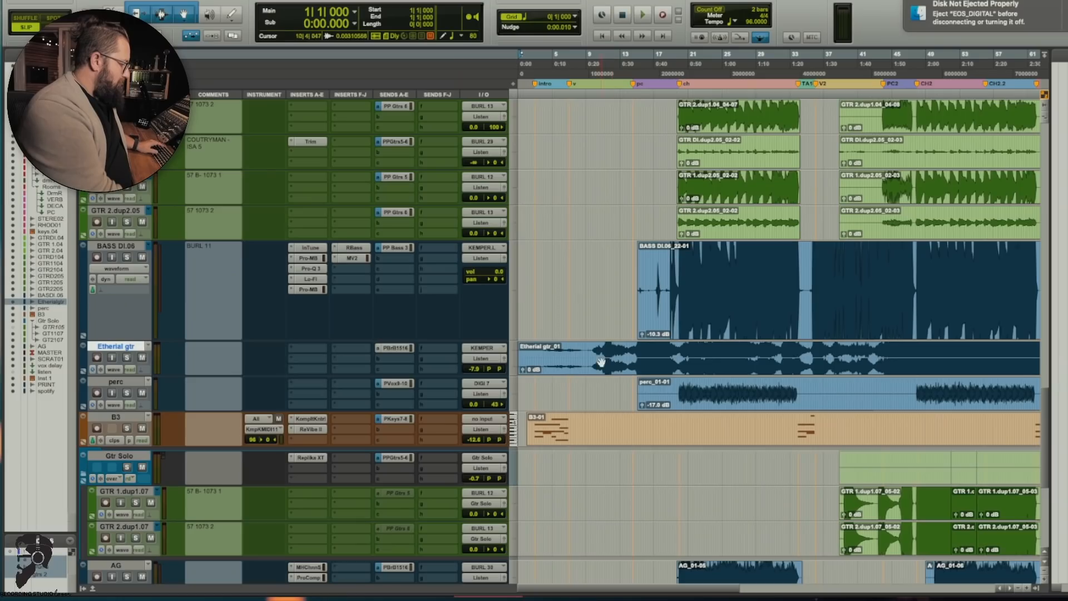
Step: Play Etherial gtr in solo from bar 11 and the perc track in solo from bar 19
{"action": "left_click", "coordinate": [608, 359]}
{"action": "key", "text": "space"}
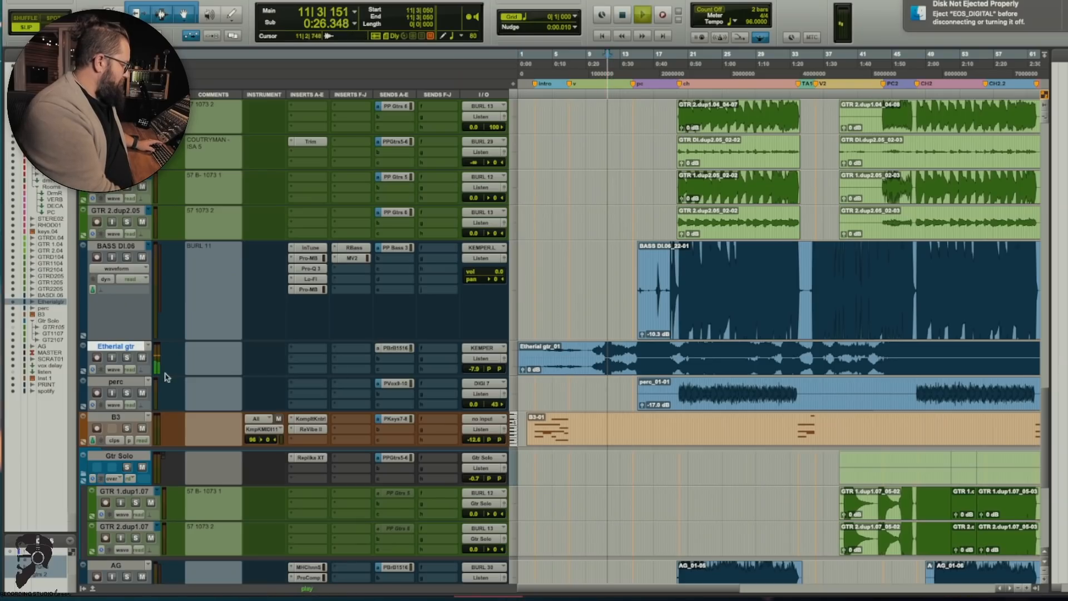
{"action": "left_click", "coordinate": [127, 358]}
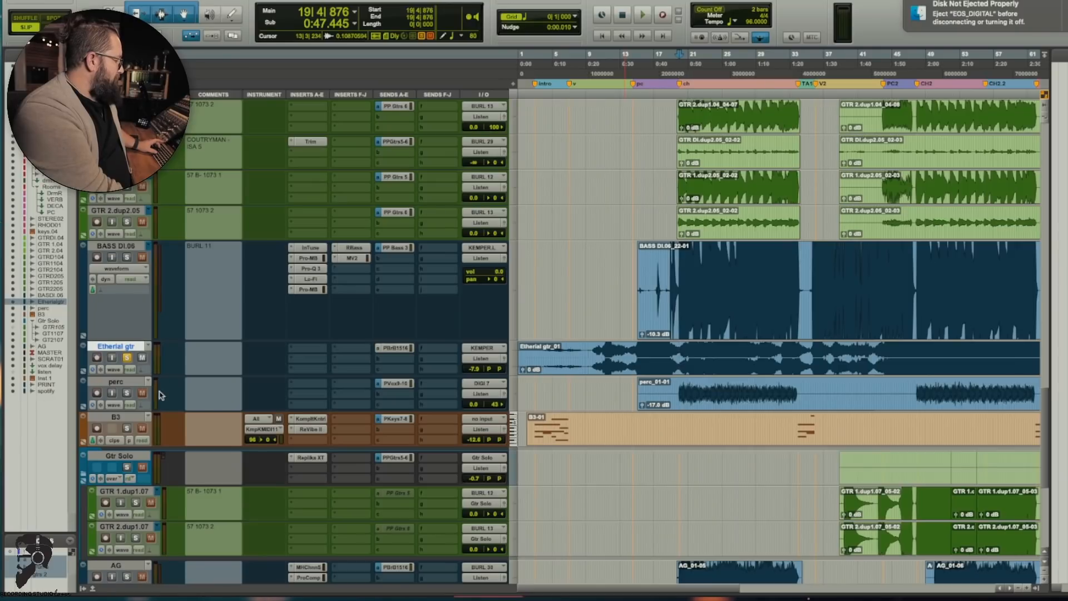
{"action": "left_click", "coordinate": [127, 393]}
{"action": "key", "text": "space"}
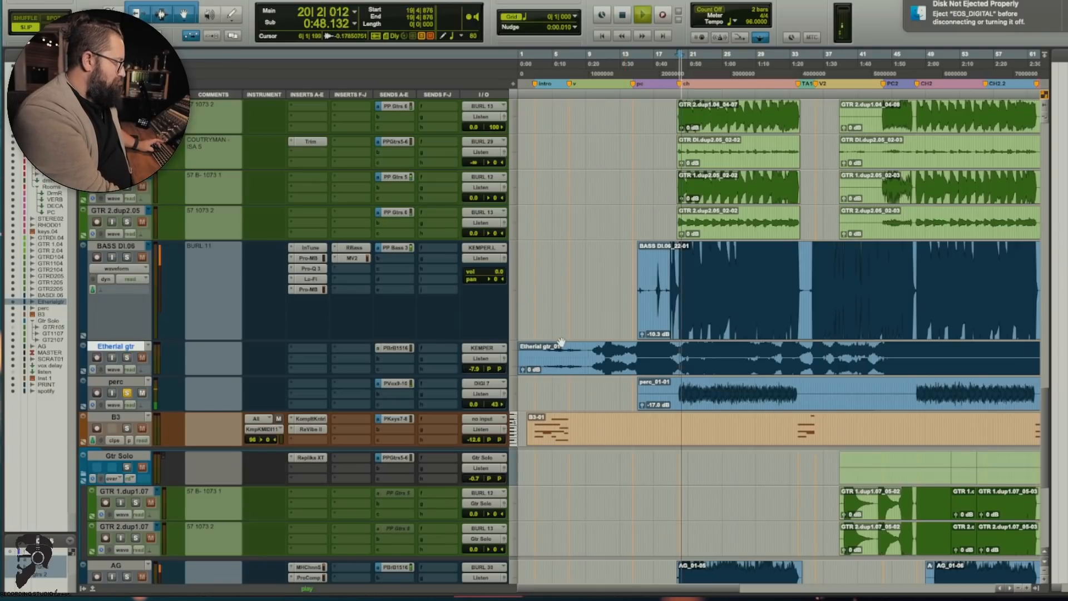
Step: Play the B3 track in solo from bar 3 and view the Instrument page of its Komplete Kontrol Mellotron Boys Choir
{"action": "key", "text": "space"}
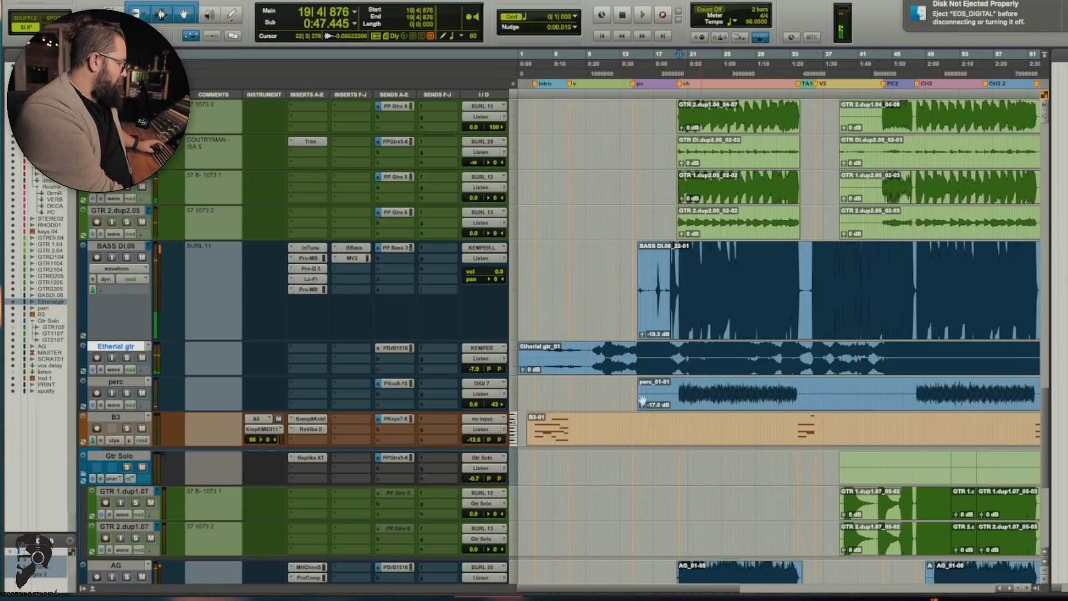
{"action": "left_click", "coordinate": [539, 393]}
{"action": "left_click", "coordinate": [127, 428]}
{"action": "left_click", "coordinate": [310, 419]}
{"action": "key", "text": "space"}
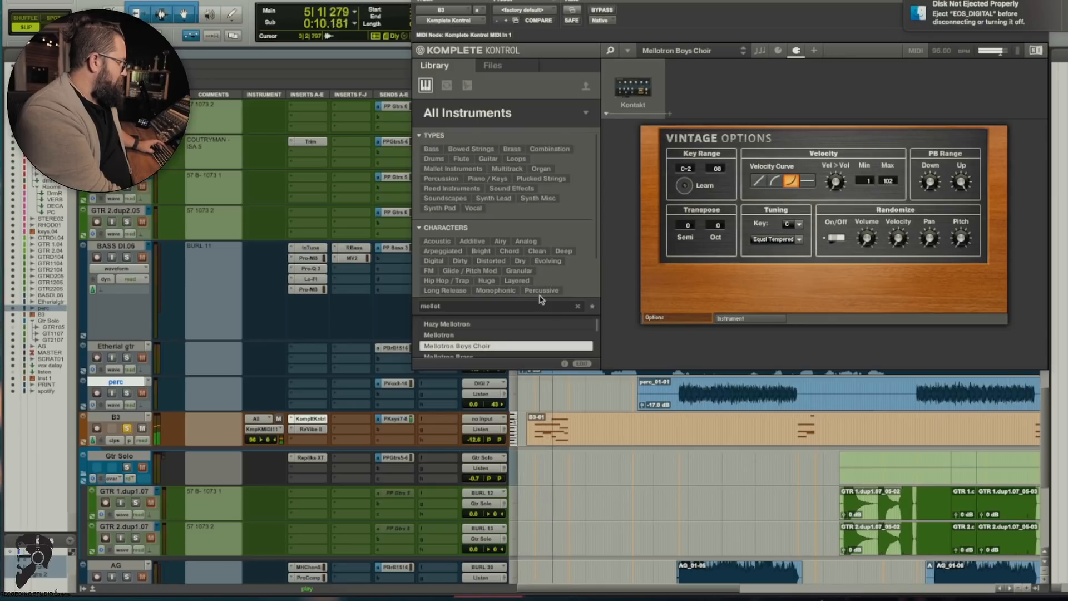
{"action": "left_click", "coordinate": [771, 318]}
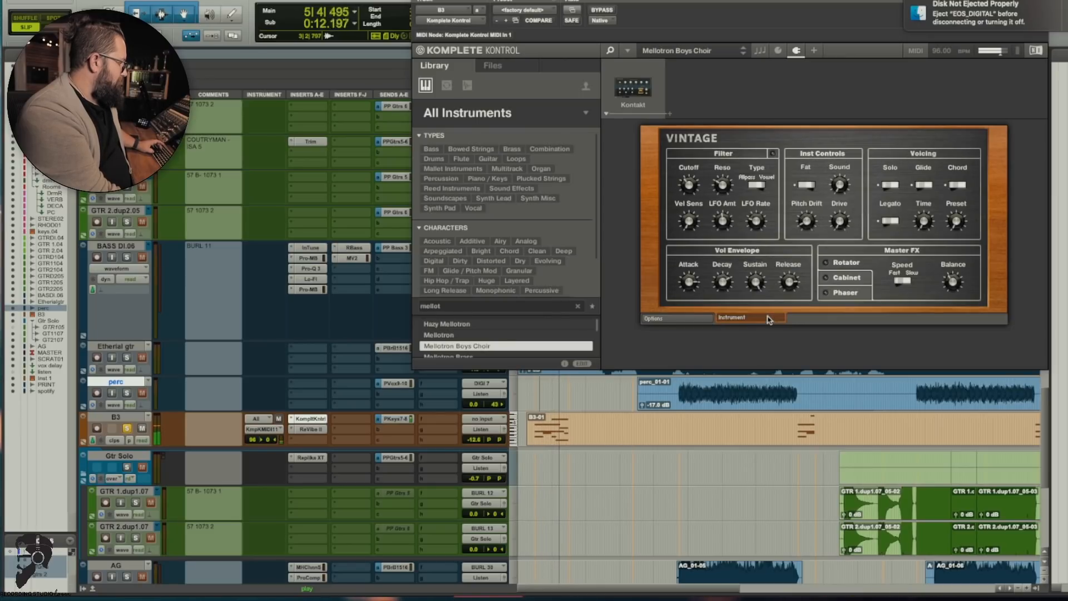
Step: View the B3 track's ReVibe II reverb settings, closing them again, and place the cursor in the Gtr Solo track around bar 50
{"action": "left_click", "coordinate": [307, 429]}
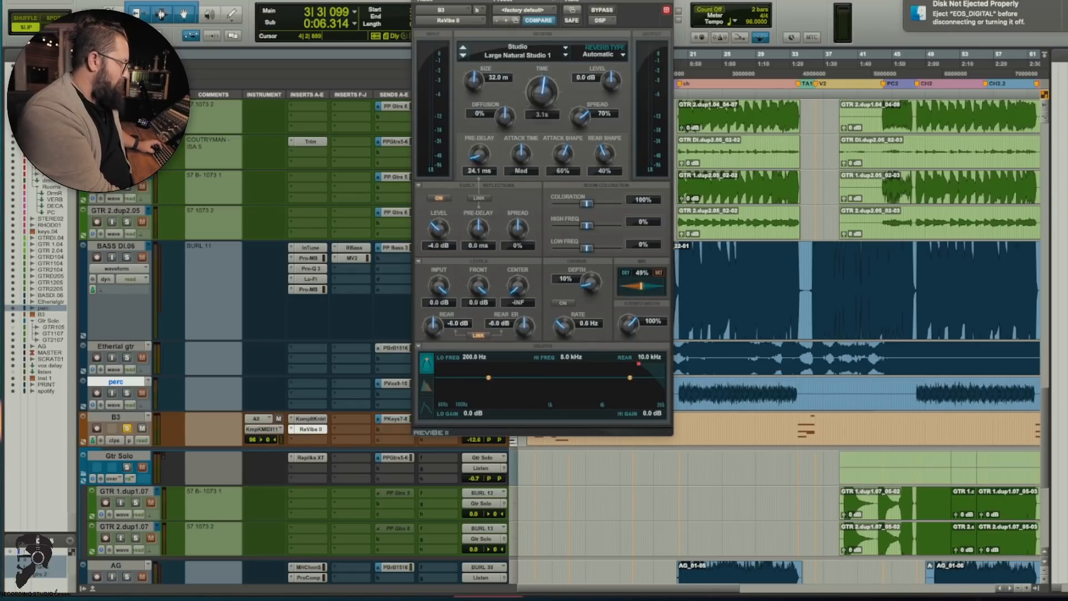
{"action": "left_click", "coordinate": [418, 1]}
{"action": "scroll", "coordinate": [897, 432], "scroll_direction": "down", "scroll_amount": 1}
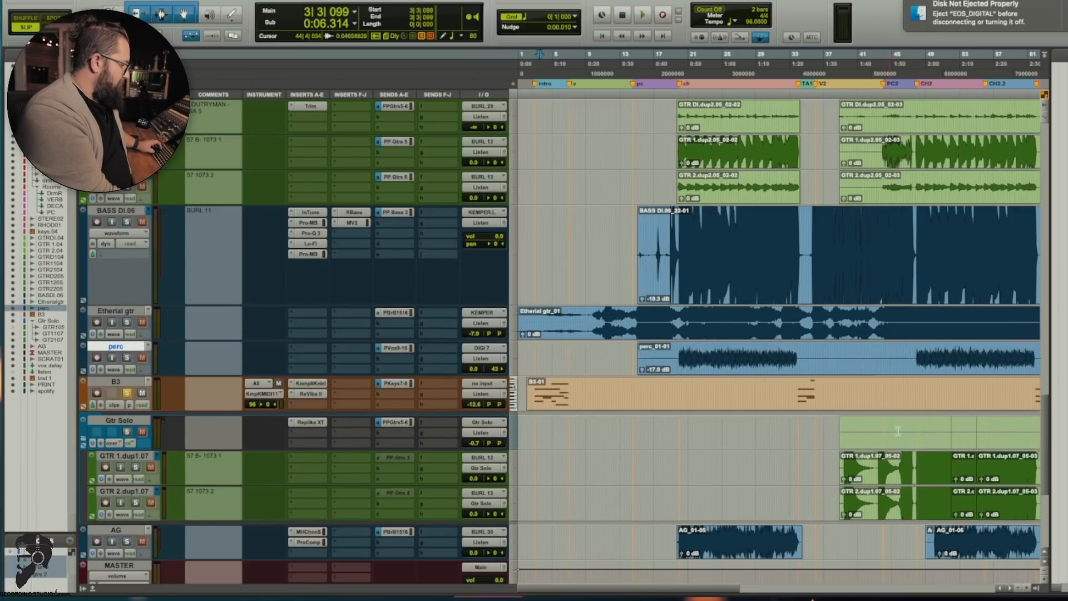
{"action": "left_click", "coordinate": [937, 425]}
Step: Play the DRUMS bus in solo from bar 20 and compare its BD BG-Drums plug-in bypassed and active, closing it again
{"action": "scroll", "coordinate": [700, 445], "scroll_direction": "up", "scroll_amount": 14}
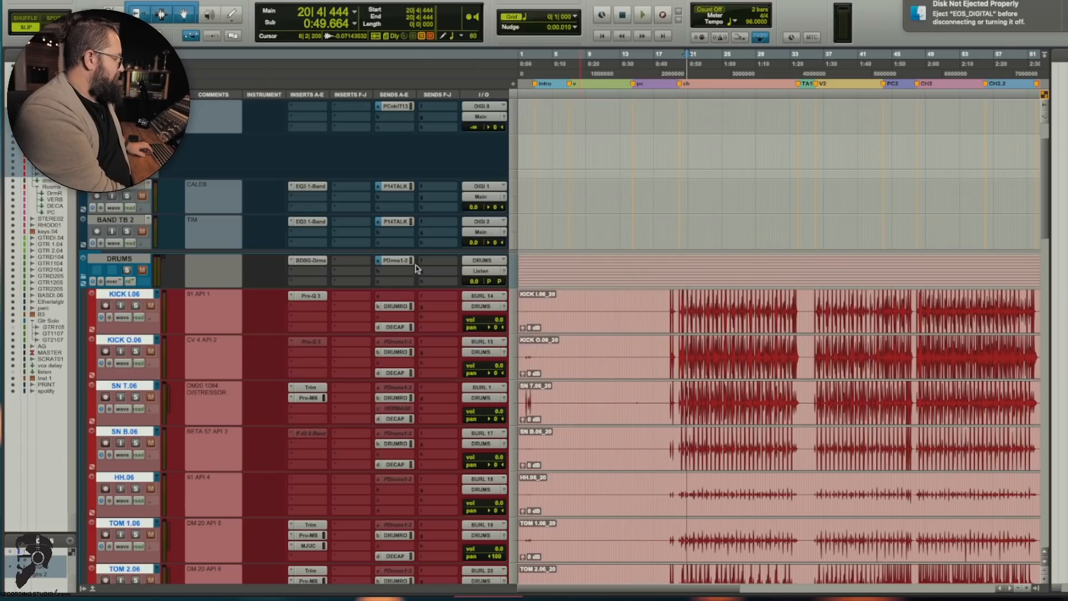
{"action": "left_click", "coordinate": [311, 260]}
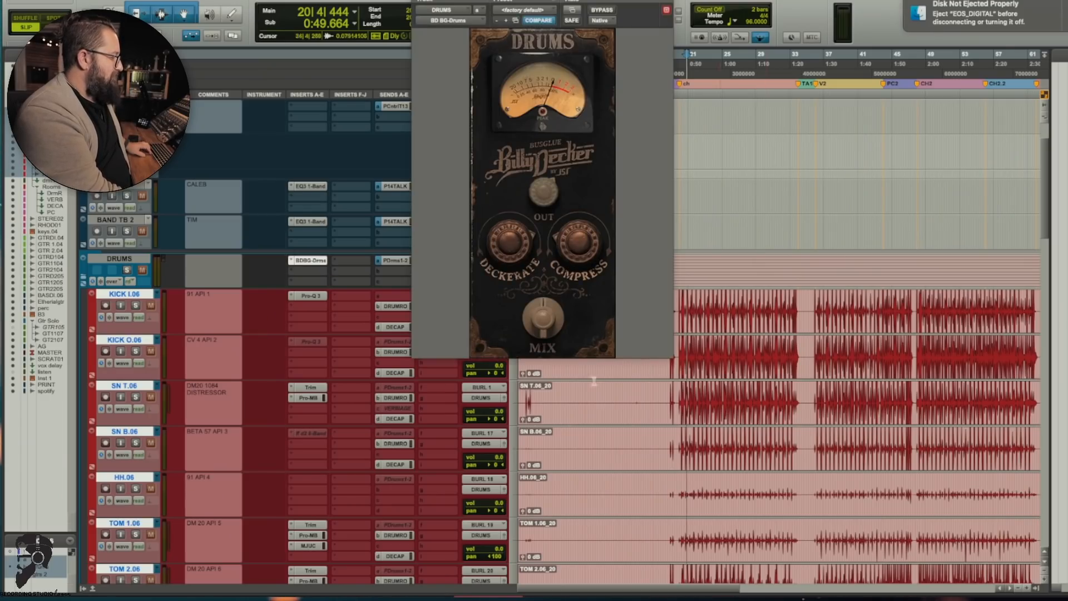
{"action": "key", "text": "space"}
{"action": "left_click", "coordinate": [127, 271]}
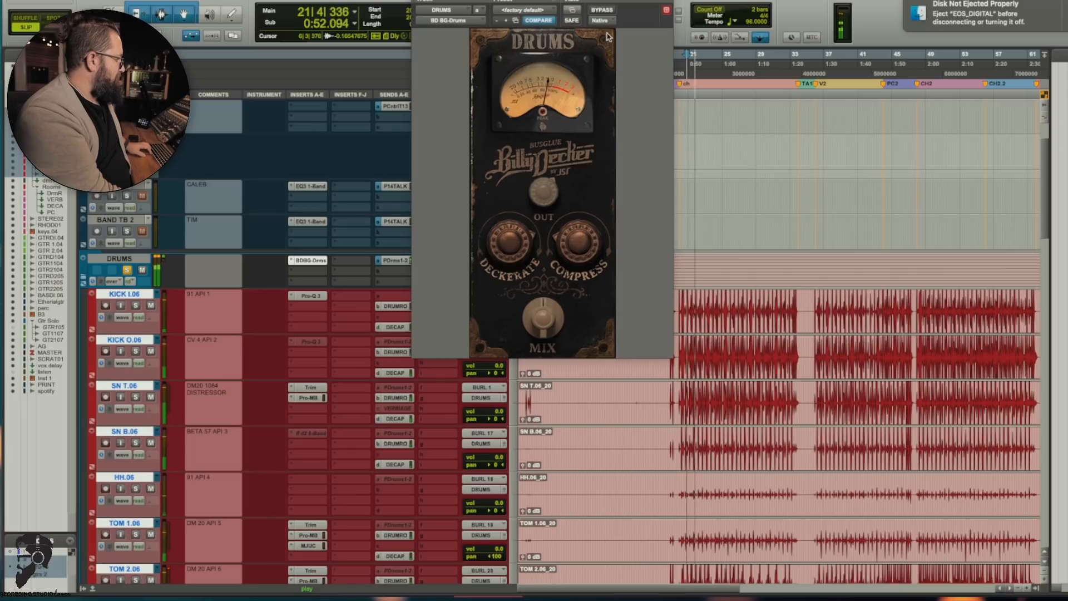
{"action": "left_click", "coordinate": [603, 10]}
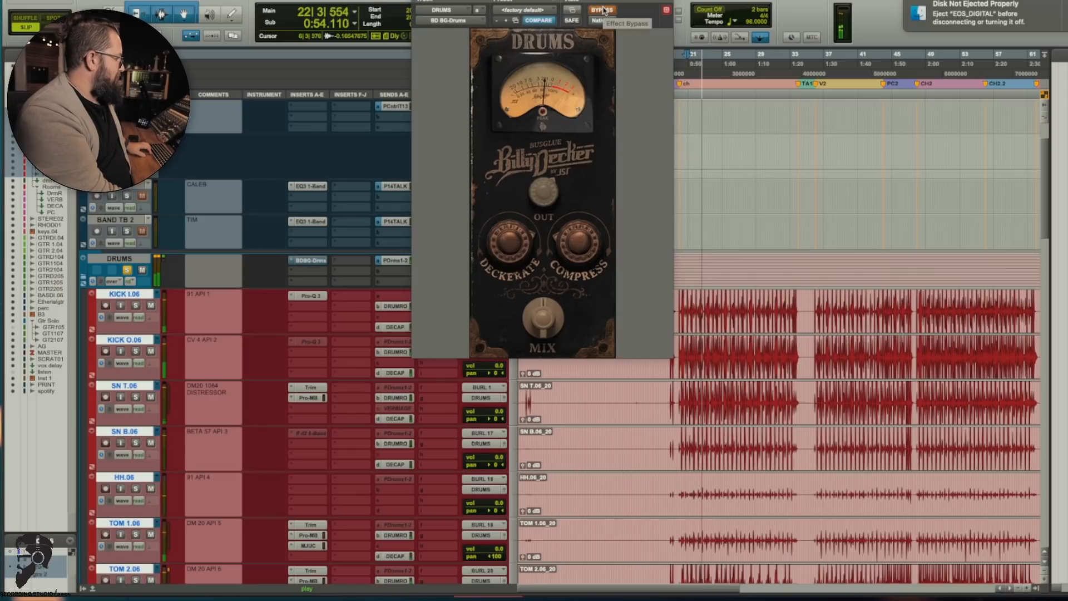
{"action": "left_click", "coordinate": [604, 10]}
{"action": "left_click", "coordinate": [418, 1]}
{"action": "key", "text": "space"}
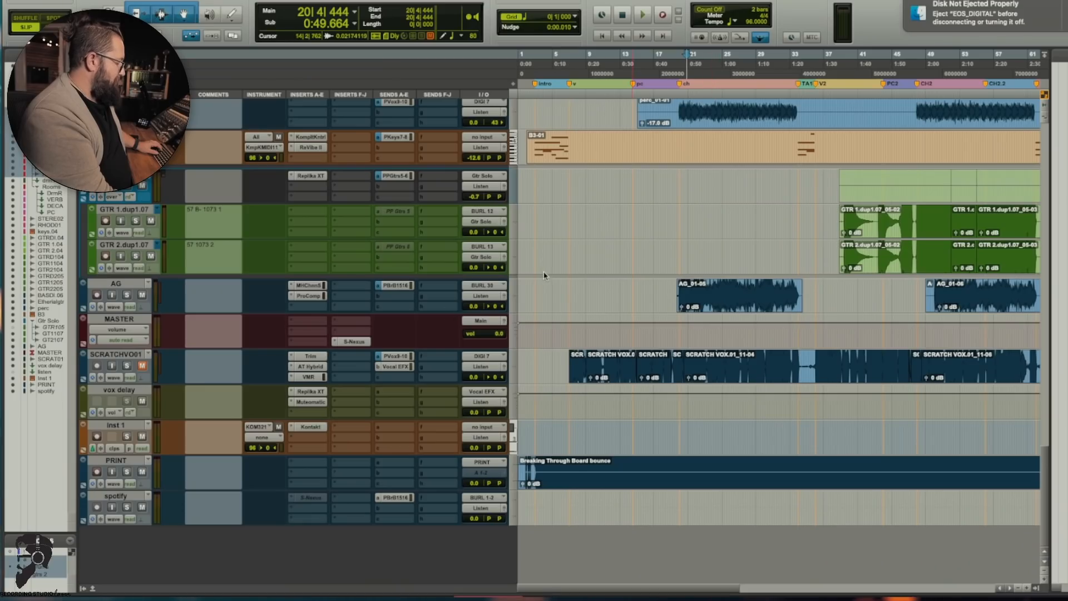
Step: Play the full mix from bar 20
{"action": "key", "text": "space"}
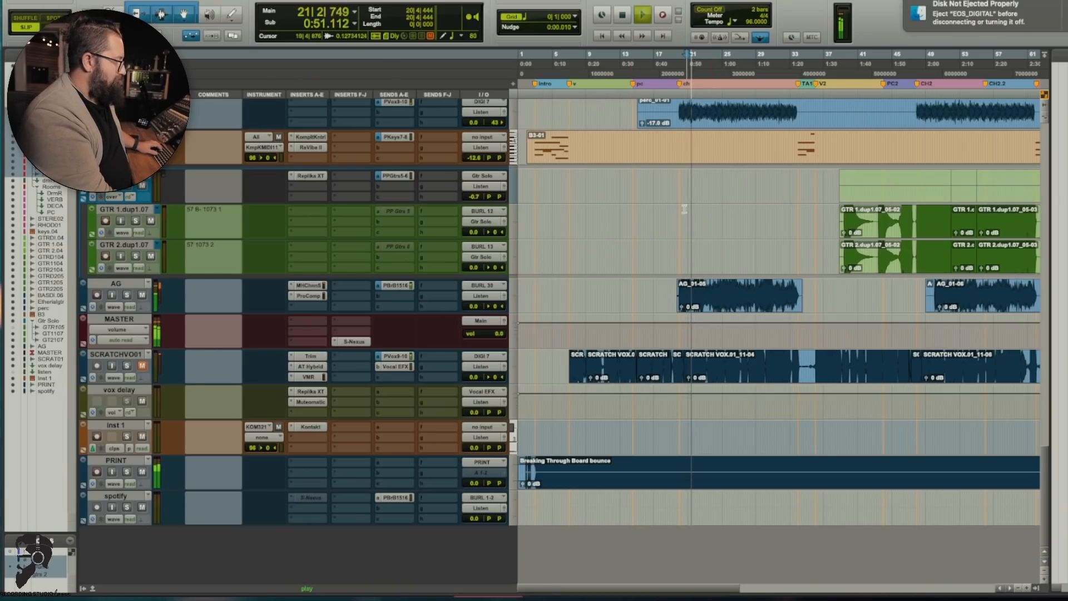